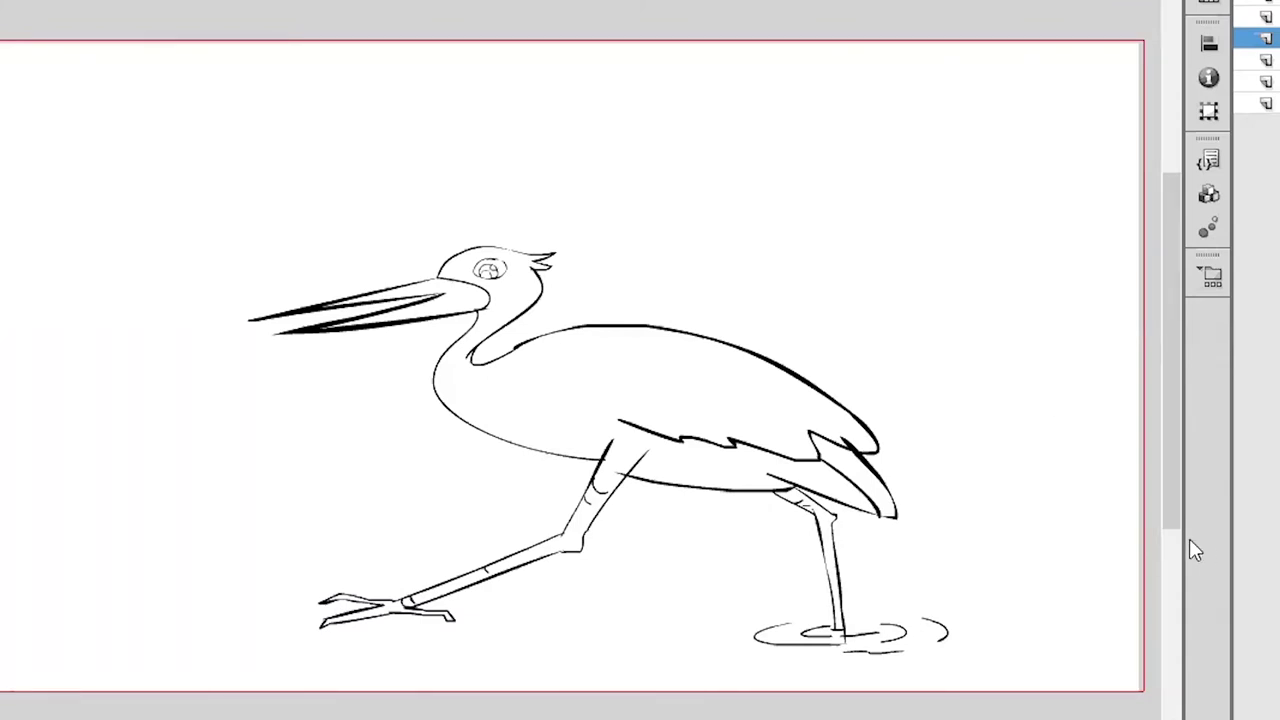
# - Make the layer directly below the current one the active layer
pyautogui.moveTo(1012, 433)
pyautogui.mouseDown()
pyautogui.moveTo(1040, 432)
pyautogui.moveTo(997, 456)
pyautogui.moveTo(1017, 451)
pyautogui.mouseUp()
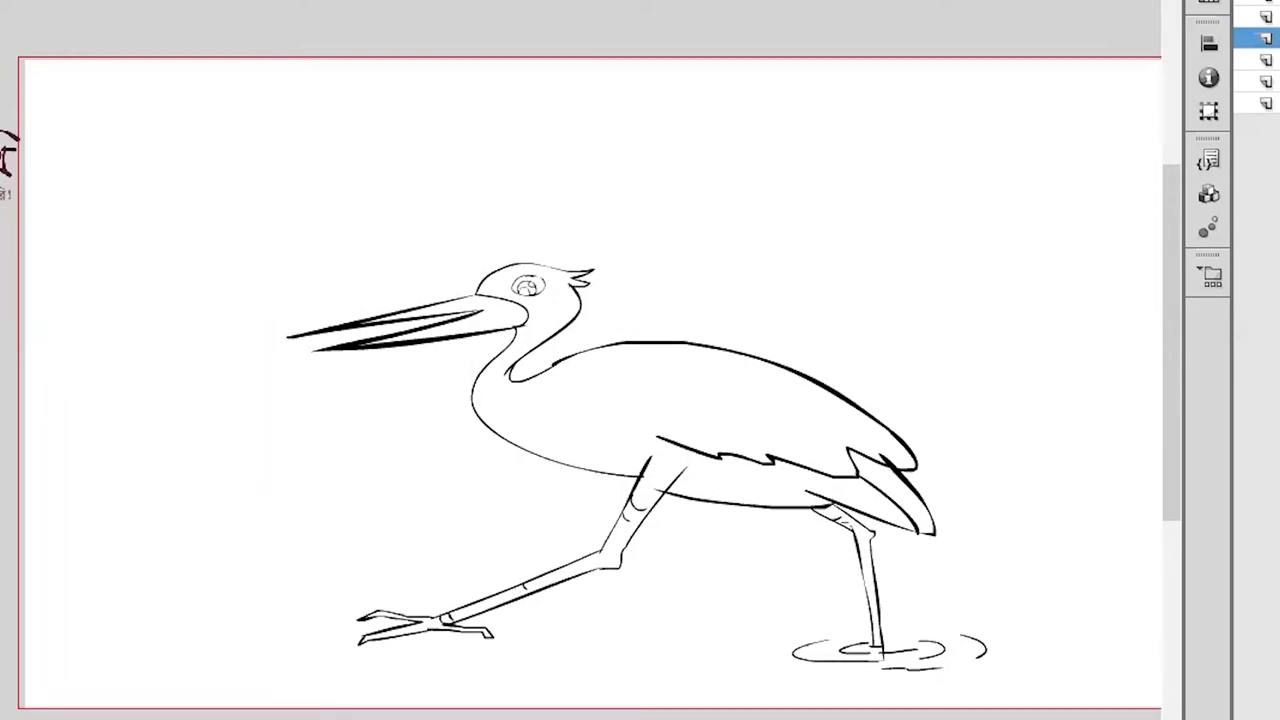
pyautogui.click(1266, 82)
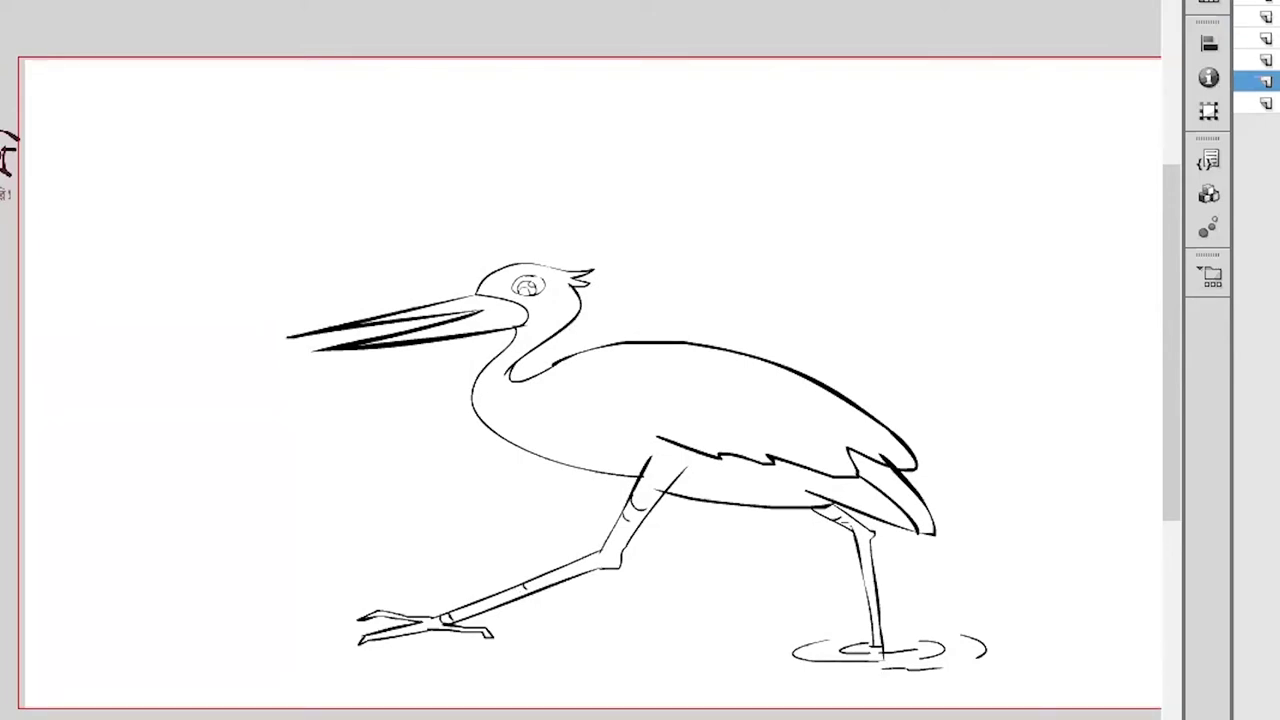
pyautogui.click(1266, 60)
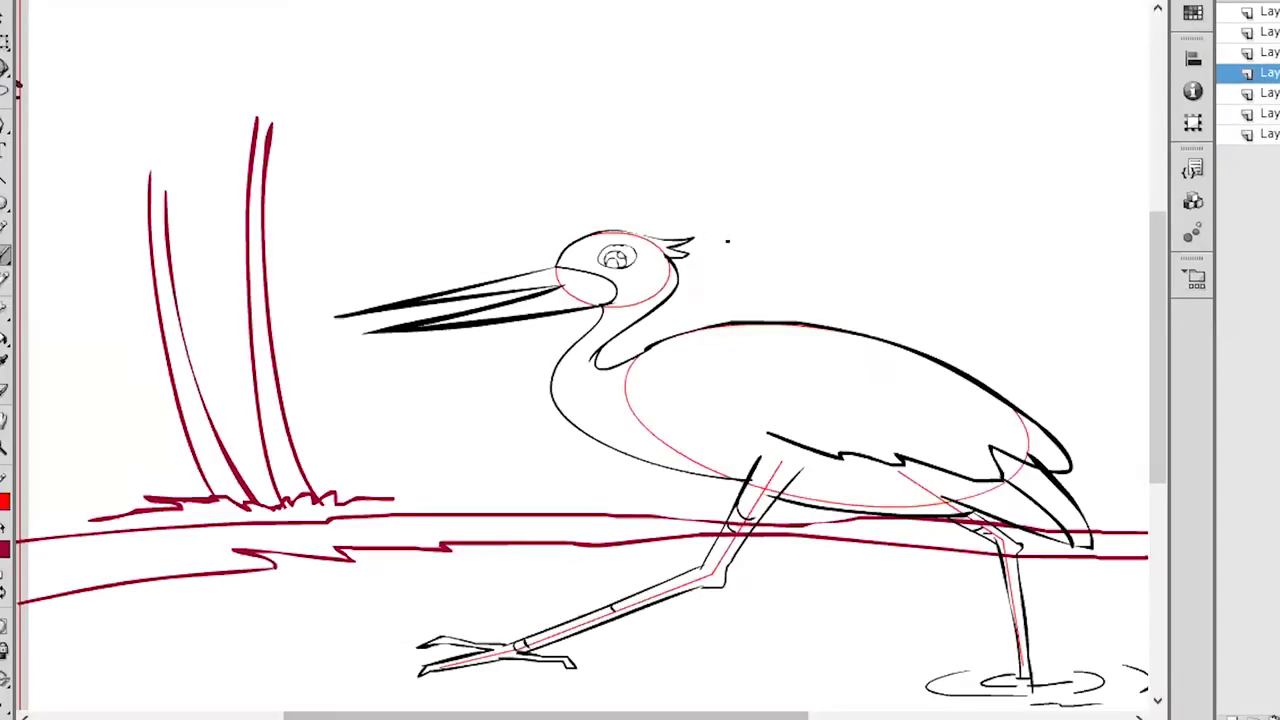
pyautogui.moveTo(780, 191); pyautogui.dragTo(702, 227)
pyautogui.moveTo(716, 122); pyautogui.dragTo(772, 121)
pyautogui.moveTo(841, 183); pyautogui.dragTo(848, 284)
pyautogui.moveTo(785, 120); pyautogui.dragTo(822, 188)
pyautogui.moveTo(740, 148)
pyautogui.mouseDown()
pyautogui.moveTo(716, 243)
pyautogui.moveTo(863, 285)
pyautogui.mouseUp()
pyautogui.moveTo(716, 125)
pyautogui.mouseDown()
pyautogui.moveTo(744, 99)
pyautogui.moveTo(766, 121)
pyautogui.mouseUp()
pyautogui.moveTo(716, 121)
pyautogui.mouseDown()
pyautogui.moveTo(622, 170)
pyautogui.moveTo(728, 145)
pyautogui.mouseUp()
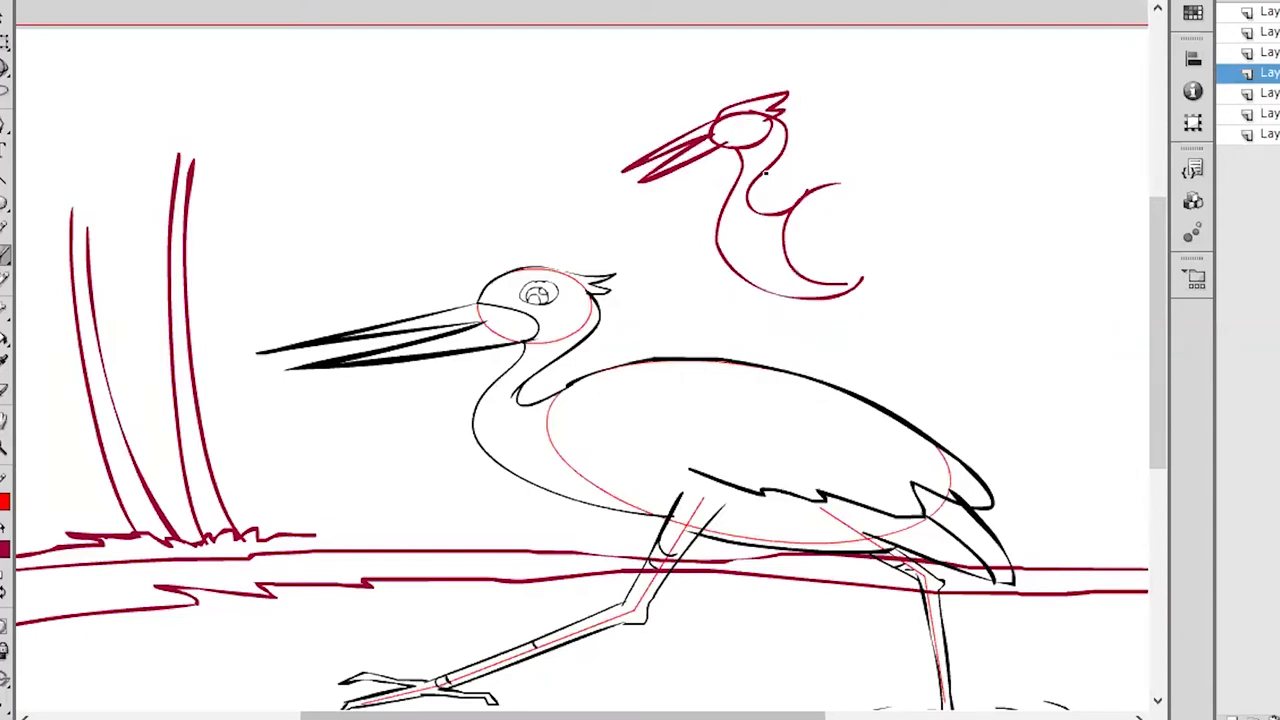
pyautogui.hotkey('ctrl', 'z')
pyautogui.hotkey('ctrl', 'z')
pyautogui.hotkey('ctrl', 'z')
pyautogui.hotkey('ctrl', 'z')
pyautogui.hotkey('ctrl', 'z')
pyautogui.hotkey('ctrl', 'z')
pyautogui.hotkey('ctrl', 'z')
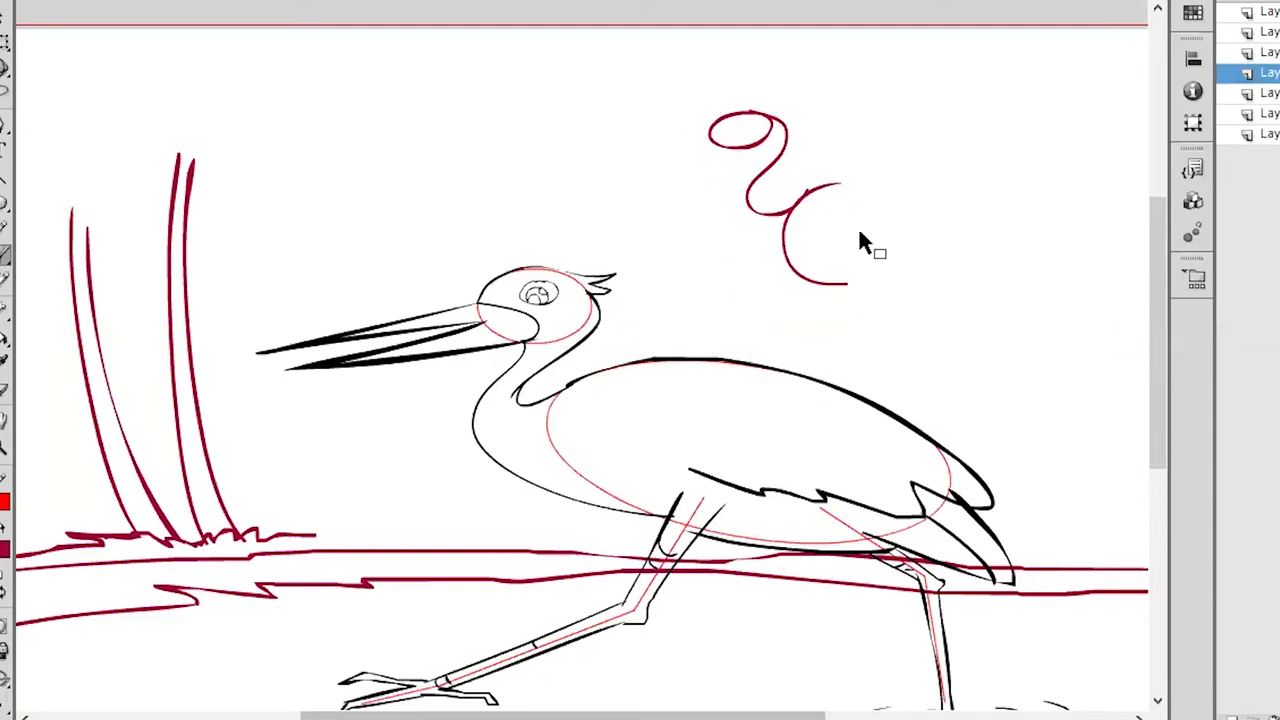
# - Draw a crown of jagged, pointed leaves on top of the taller palm trunk beside the bird
pyautogui.moveTo(735, 264)
pyautogui.mouseDown()
pyautogui.moveTo(851, 217)
pyautogui.moveTo(839, 225)
pyautogui.mouseUp()
pyautogui.moveTo(379, 184); pyautogui.dragTo(380, 212)
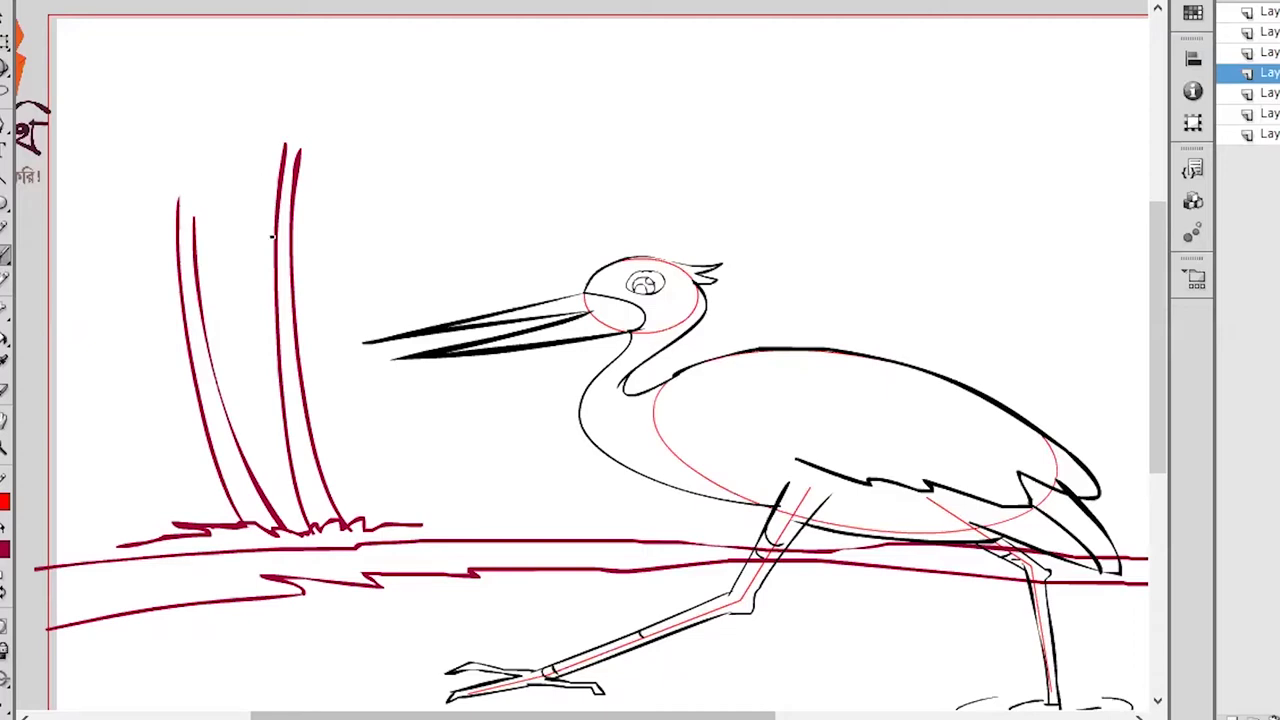
pyautogui.moveTo(269, 114)
pyautogui.mouseDown()
pyautogui.moveTo(240, 140)
pyautogui.moveTo(306, 108)
pyautogui.moveTo(314, 138)
pyautogui.moveTo(327, 126)
pyautogui.moveTo(382, 146)
pyautogui.mouseUp()
pyautogui.moveTo(228, 100)
pyautogui.mouseDown()
pyautogui.moveTo(276, 46)
pyautogui.moveTo(310, 103)
pyautogui.moveTo(325, 56)
pyautogui.moveTo(393, 44)
pyautogui.moveTo(350, 100)
pyautogui.moveTo(306, 87)
pyautogui.moveTo(261, 113)
pyautogui.mouseUp()
pyautogui.moveTo(247, 164); pyautogui.dragTo(279, 186)
pyautogui.moveTo(336, 95)
pyautogui.mouseDown()
pyautogui.moveTo(366, 122)
pyautogui.moveTo(336, 121)
pyautogui.mouseUp()
pyautogui.moveTo(298, 63); pyautogui.dragTo(294, 81)
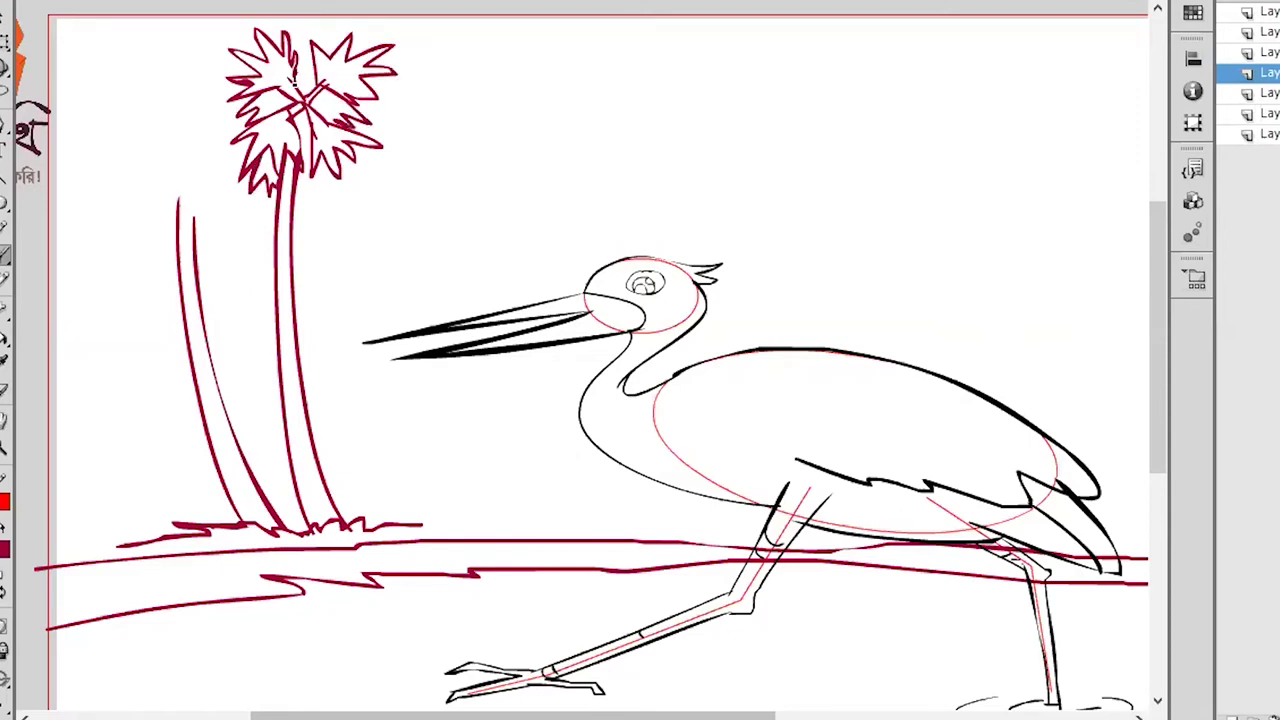
pyautogui.moveTo(296, 172); pyautogui.dragTo(328, 150)
# - Draw the shorter palm's leaf crown, add ring marks on both trunks and hang teardrop-shaped nests beneath the leaves
pyautogui.moveTo(181, 182)
pyautogui.mouseDown()
pyautogui.moveTo(194, 222)
pyautogui.moveTo(185, 179)
pyautogui.moveTo(176, 201)
pyautogui.moveTo(222, 232)
pyautogui.moveTo(184, 177)
pyautogui.moveTo(125, 174)
pyautogui.moveTo(129, 190)
pyautogui.moveTo(160, 193)
pyautogui.moveTo(148, 158)
pyautogui.moveTo(176, 172)
pyautogui.moveTo(134, 124)
pyautogui.moveTo(213, 108)
pyautogui.moveTo(208, 170)
pyautogui.moveTo(186, 175)
pyautogui.moveTo(228, 148)
pyautogui.moveTo(212, 200)
pyautogui.moveTo(237, 176)
pyautogui.mouseUp()
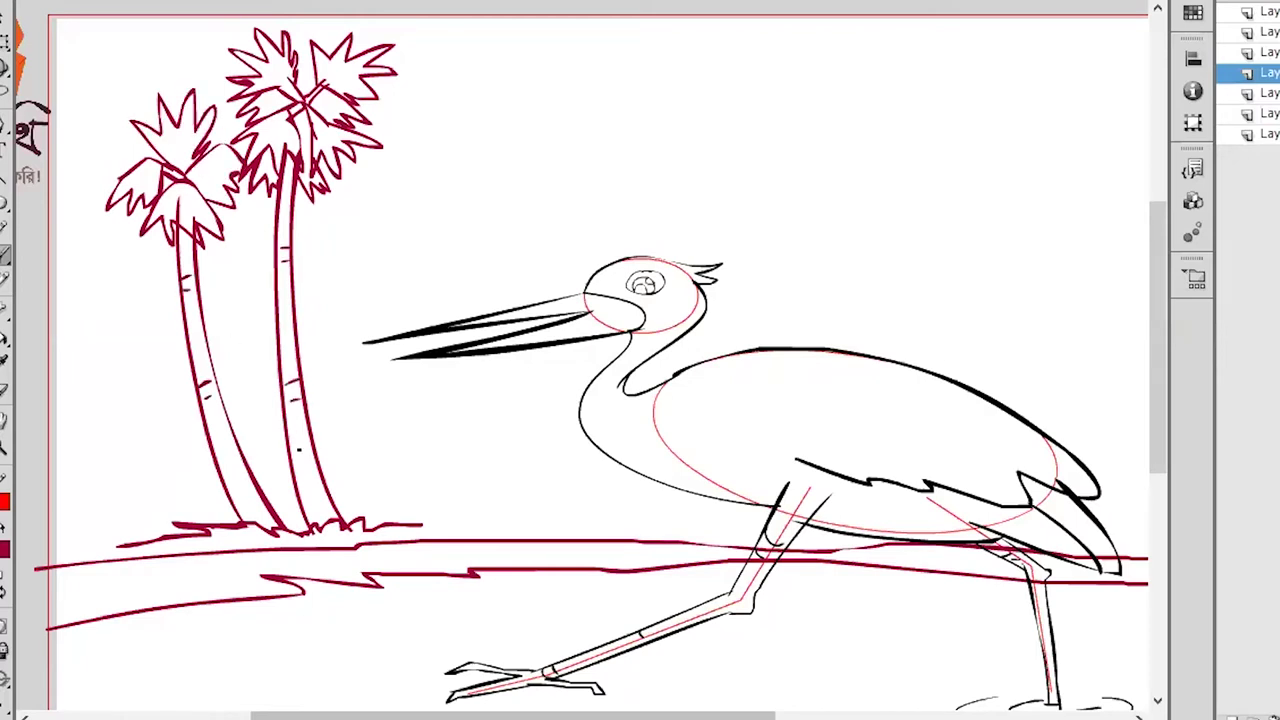
pyautogui.moveTo(323, 221); pyautogui.dragTo(340, 238)
pyautogui.moveTo(144, 234)
pyautogui.mouseDown()
pyautogui.moveTo(147, 313)
pyautogui.moveTo(150, 238)
pyautogui.mouseUp()
pyautogui.moveTo(226, 283); pyautogui.dragTo(220, 276)
# - Extend the riverbank lines past the stage's far edge and draw a long horizon line behind the bird
pyautogui.moveTo(708, 509); pyautogui.dragTo(674, 446)
pyautogui.moveTo(529, 430); pyautogui.dragTo(600, 426)
pyautogui.moveTo(76, 429); pyautogui.dragTo(260, 425)
pyautogui.moveTo(358, 414); pyautogui.dragTo(629, 386)
pyautogui.moveTo(856, 409); pyautogui.dragTo(502, 371)
pyautogui.moveTo(268, 346); pyautogui.dragTo(1102, 348)
pyautogui.moveTo(712, 286); pyautogui.dragTo(953, 266)
pyautogui.moveTo(1122, 277); pyautogui.dragTo(755, 273)
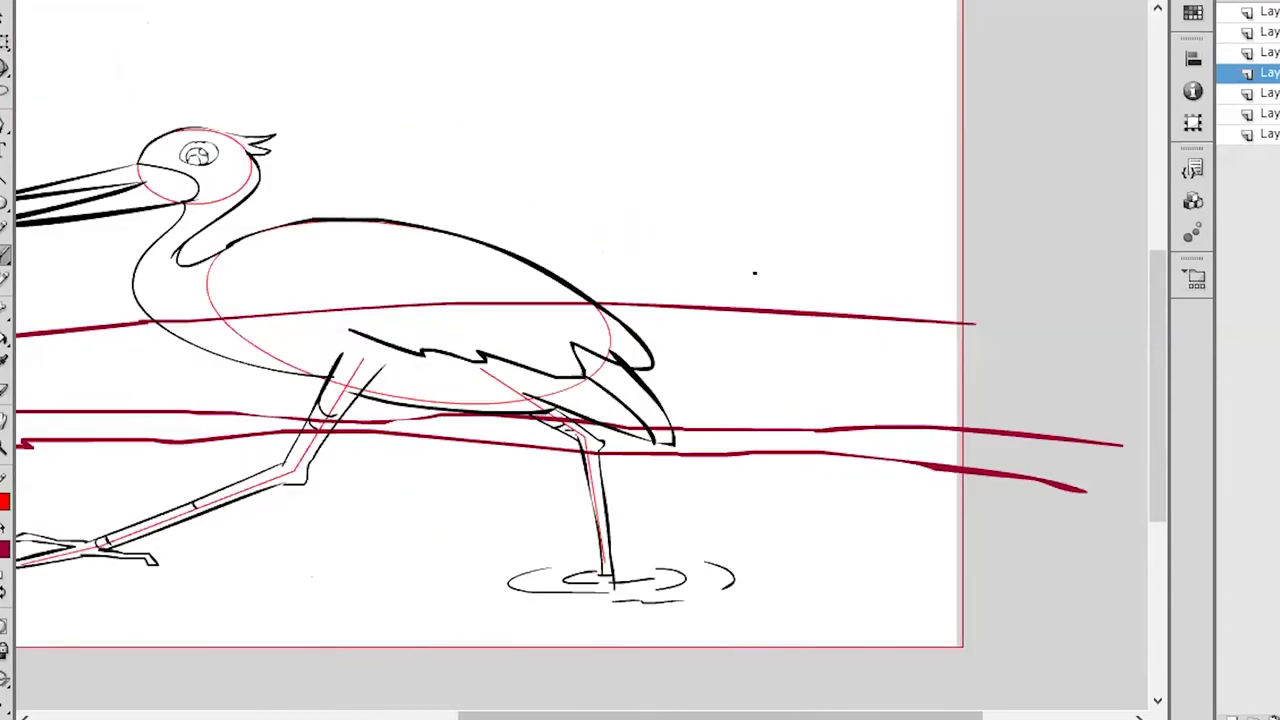
# - Draw two thatched huts and a rounded haystack with a pole on the horizon behind the bird's tail
pyautogui.moveTo(662, 288)
pyautogui.mouseDown()
pyautogui.moveTo(711, 242)
pyautogui.moveTo(766, 273)
pyautogui.moveTo(723, 248)
pyautogui.moveTo(811, 255)
pyautogui.moveTo(800, 290)
pyautogui.mouseUp()
pyautogui.moveTo(714, 242); pyautogui.dragTo(690, 282)
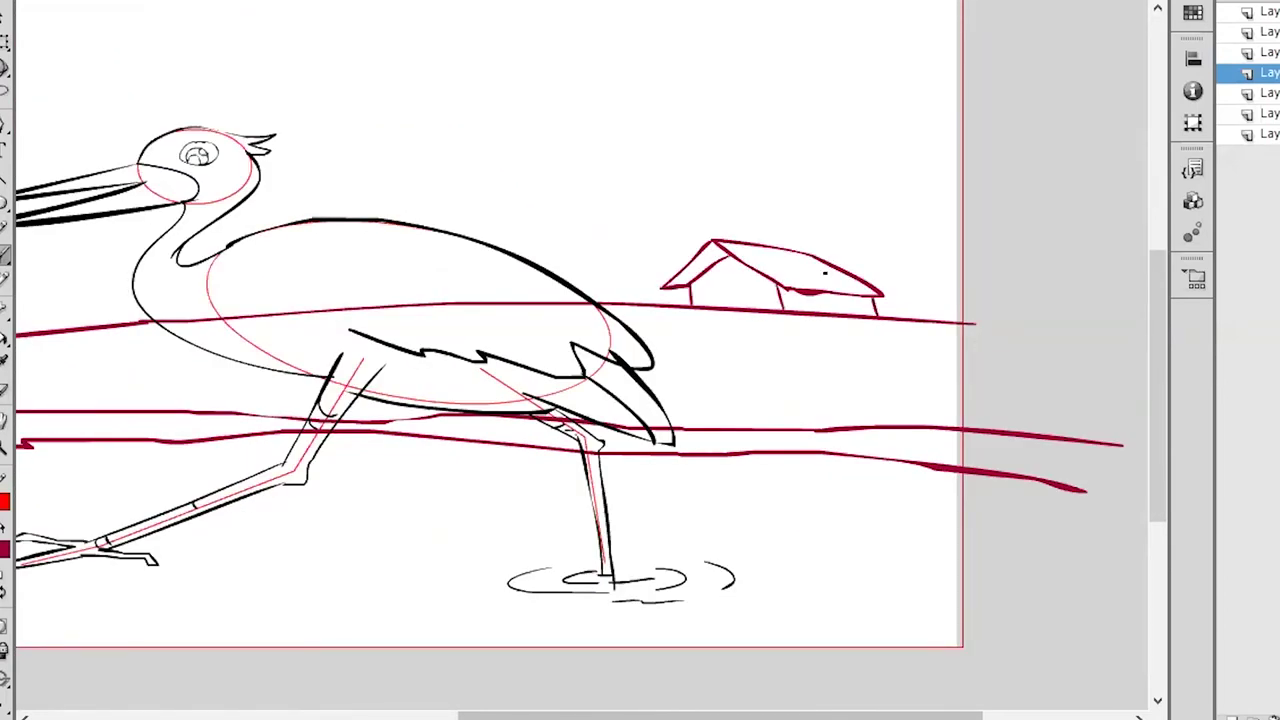
pyautogui.moveTo(871, 232)
pyautogui.mouseDown()
pyautogui.moveTo(928, 318)
pyautogui.moveTo(874, 206)
pyautogui.moveTo(880, 240)
pyautogui.mouseUp()
pyautogui.moveTo(720, 281)
pyautogui.mouseDown()
pyautogui.moveTo(742, 305)
pyautogui.moveTo(888, 285)
pyautogui.mouseUp()
pyautogui.moveTo(760, 241); pyautogui.dragTo(865, 252)
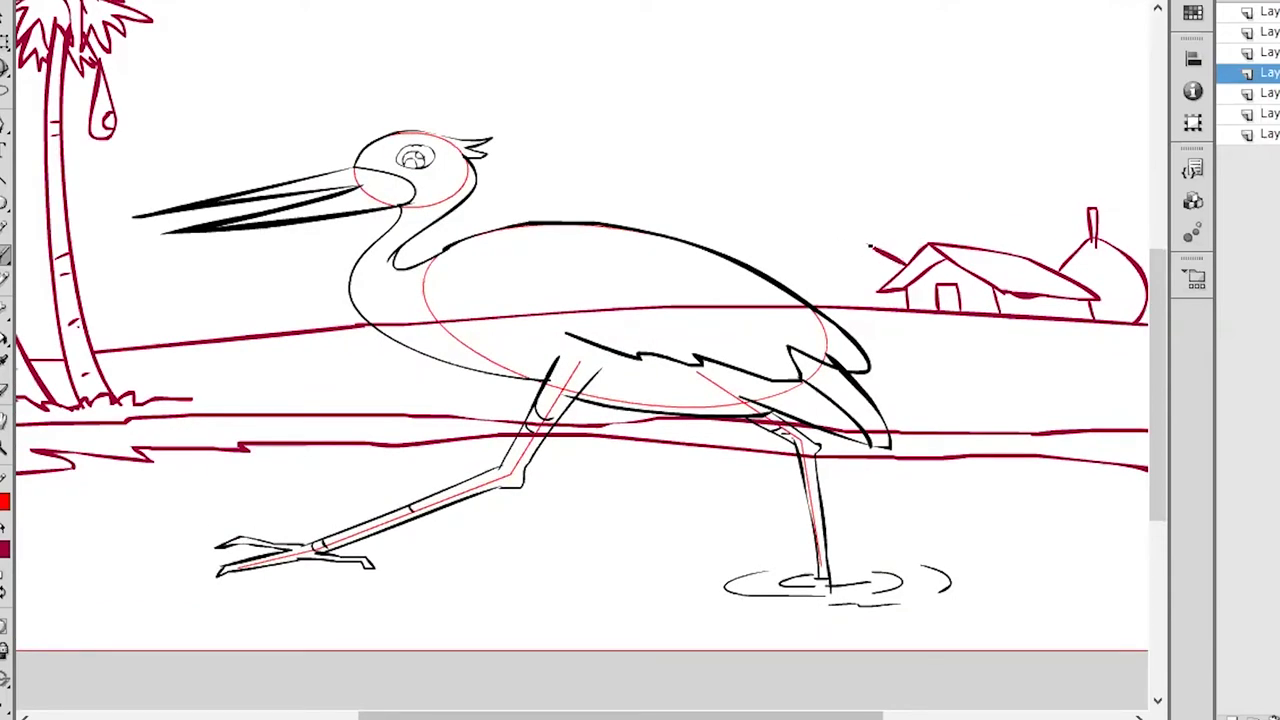
pyautogui.moveTo(869, 243)
pyautogui.mouseDown()
pyautogui.moveTo(839, 274)
pyautogui.moveTo(810, 250)
pyautogui.moveTo(780, 273)
pyautogui.moveTo(852, 275)
pyautogui.moveTo(847, 306)
pyautogui.mouseUp()
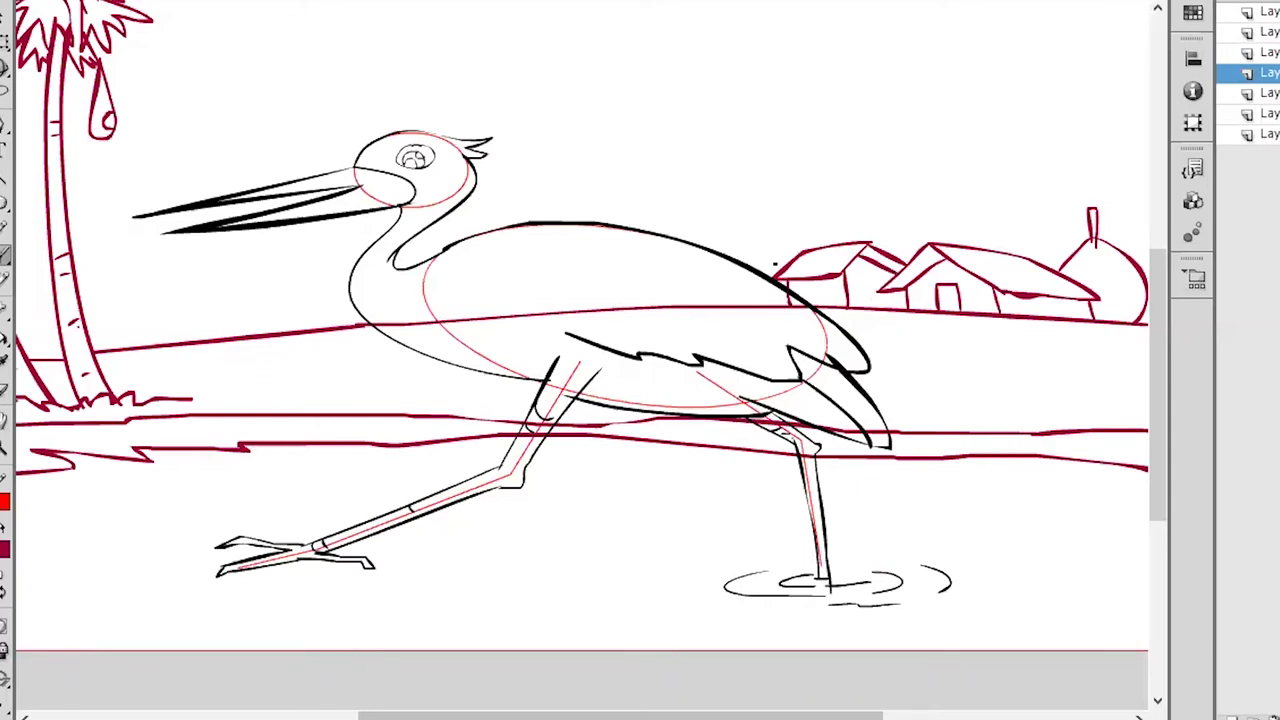
# - Draw a scalloped row of bushes and trees along the horizon, behind the huts, the bird and the large palms
pyautogui.moveTo(707, 273)
pyautogui.mouseDown()
pyautogui.moveTo(884, 204)
pyautogui.moveTo(920, 212)
pyautogui.mouseUp()
pyautogui.moveTo(1006, 240); pyautogui.dragTo(801, 321)
pyautogui.moveTo(714, 291)
pyautogui.mouseDown()
pyautogui.moveTo(864, 268)
pyautogui.moveTo(982, 300)
pyautogui.mouseUp()
pyautogui.moveTo(170, 352); pyautogui.dragTo(809, 291)
pyautogui.moveTo(243, 356)
pyautogui.mouseDown()
pyautogui.moveTo(337, 363)
pyautogui.moveTo(300, 361)
pyautogui.moveTo(408, 350)
pyautogui.mouseUp()
pyautogui.hotkey('ctrl', 'z')
pyautogui.moveTo(540, 332); pyautogui.dragTo(414, 458)
pyautogui.moveTo(280, 476)
pyautogui.mouseDown()
pyautogui.moveTo(366, 462)
pyautogui.moveTo(396, 474)
pyautogui.moveTo(645, 432)
pyautogui.mouseUp()
pyautogui.moveTo(645, 432)
pyautogui.mouseDown()
pyautogui.moveTo(444, 428)
pyautogui.moveTo(815, 402)
pyautogui.moveTo(791, 358)
pyautogui.moveTo(672, 286)
pyautogui.mouseUp()
# - Draw two small distant palm trees with thin trunks rising behind the huts
pyautogui.moveTo(886, 140); pyautogui.dragTo(900, 314)
pyautogui.hotkey('ctrl', 'z')
pyautogui.moveTo(886, 160); pyautogui.dragTo(882, 323)
pyautogui.moveTo(889, 165)
pyautogui.mouseDown()
pyautogui.moveTo(888, 328)
pyautogui.moveTo(877, 137)
pyautogui.moveTo(859, 152)
pyautogui.moveTo(886, 149)
pyautogui.mouseUp()
pyautogui.moveTo(895, 142)
pyautogui.mouseDown()
pyautogui.moveTo(897, 158)
pyautogui.moveTo(768, 167)
pyautogui.moveTo(780, 286)
pyautogui.mouseUp()
pyautogui.moveTo(796, 168)
pyautogui.mouseDown()
pyautogui.moveTo(790, 290)
pyautogui.moveTo(791, 150)
pyautogui.mouseUp()
pyautogui.hotkey('ctrl', 'z')
pyautogui.moveTo(640, 361); pyautogui.dragTo(826, 353)
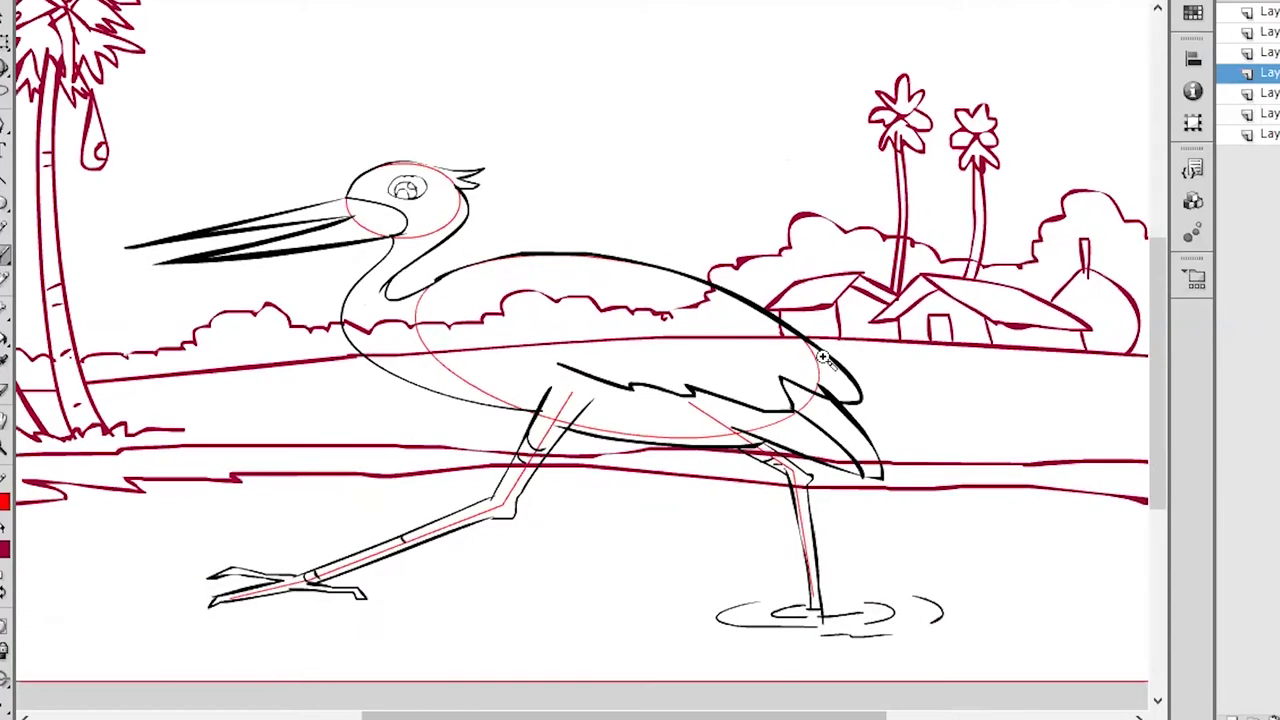
pyautogui.moveTo(628, 351); pyautogui.dragTo(579, 277)
pyautogui.moveTo(195, 130); pyautogui.dragTo(906, 525)
pyautogui.moveTo(963, 474); pyautogui.dragTo(968, 481)
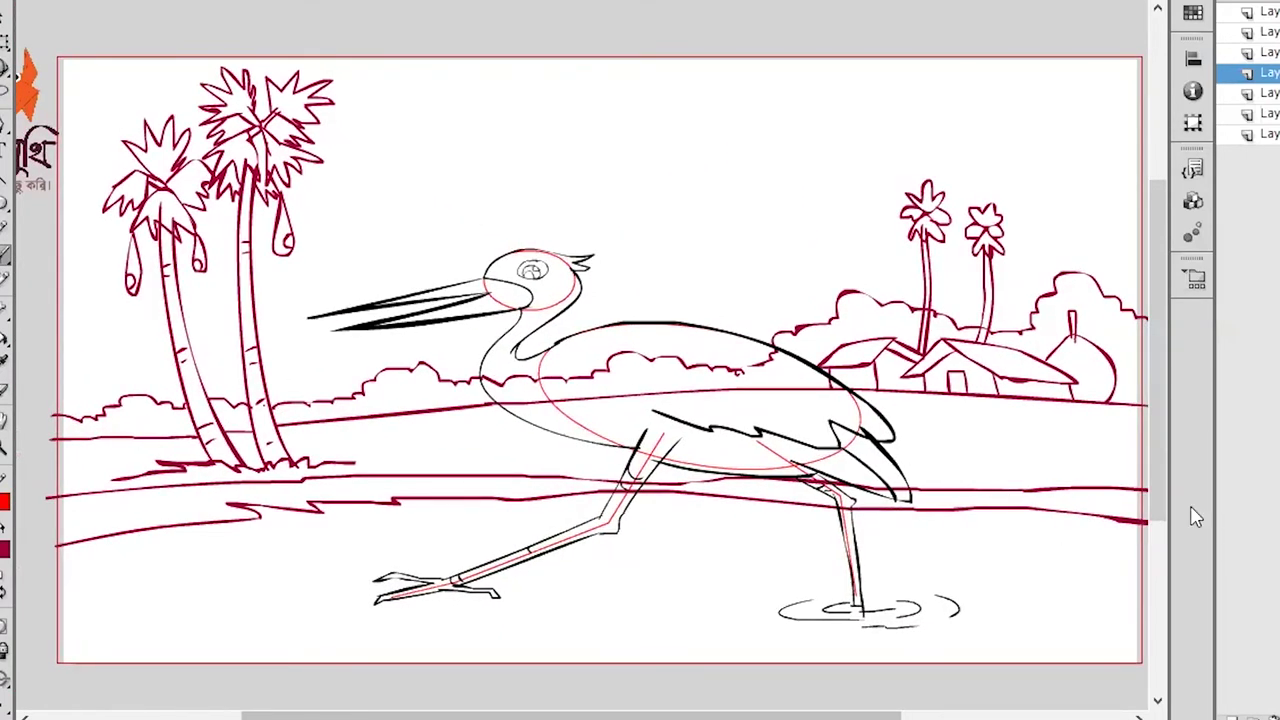
pyautogui.click(1278, 73)
pyautogui.click(1278, 73)
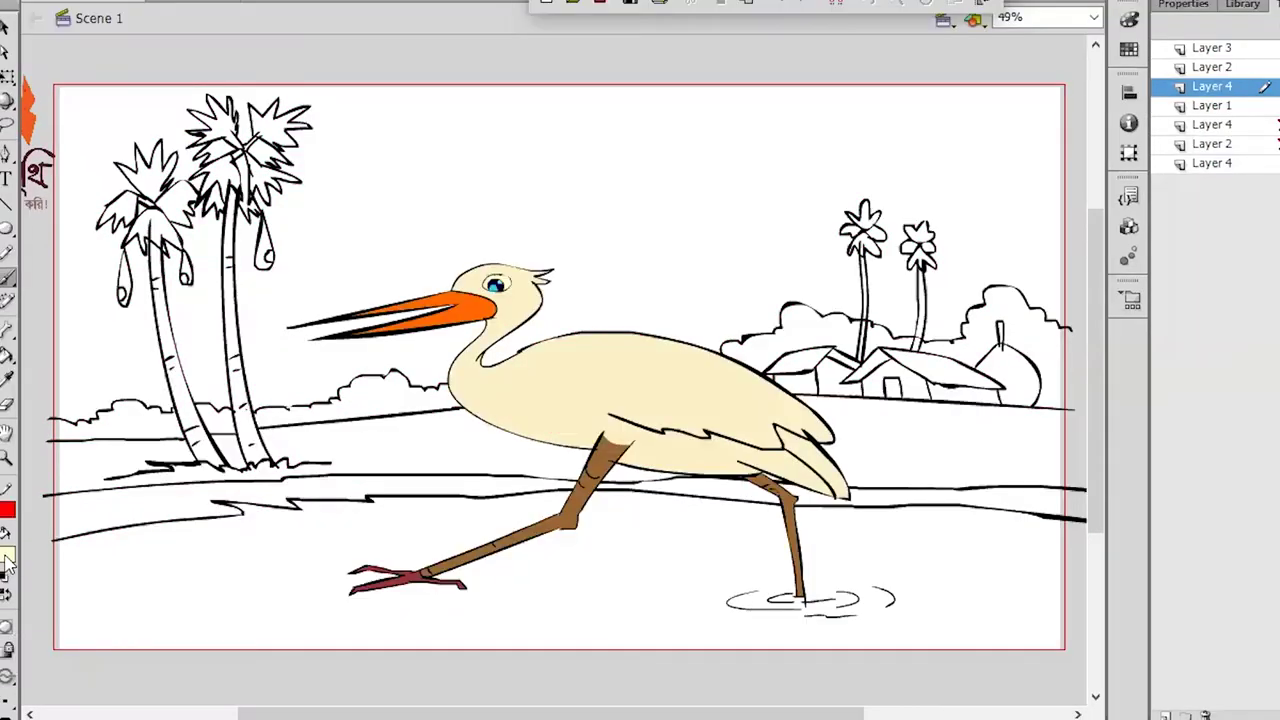
# - Mix a custom soft yellow fill colour and paint short feather strokes on the bird's head and upper neck
pyautogui.click(5, 548)
pyautogui.press('Escape')
pyautogui.click(8, 553)
pyautogui.click(329, 311)
pyautogui.click(946, 266)
pyautogui.click(523, 489)
pyautogui.hotkey('ctrl', 'z')
pyautogui.keyDown('ctrl'); pyautogui.click(521, 402); pyautogui.keyUp('ctrl')
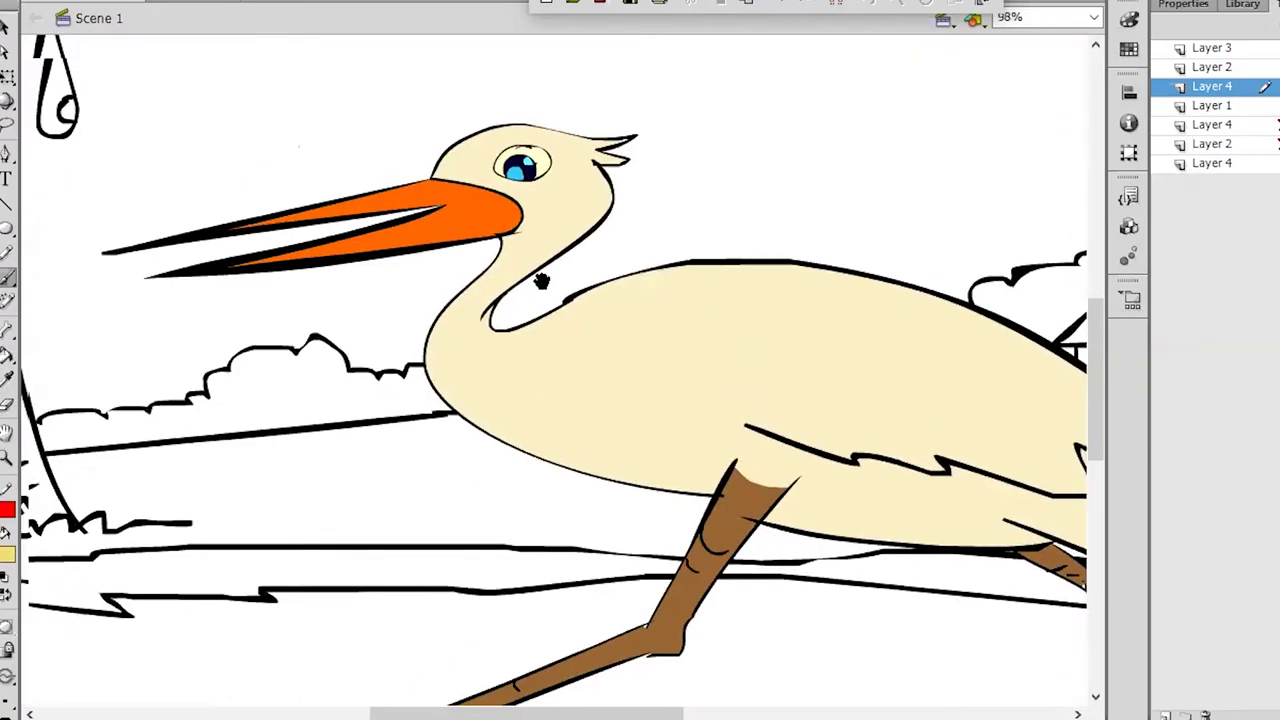
pyautogui.moveTo(543, 331); pyautogui.dragTo(551, 353)
pyautogui.moveTo(597, 186); pyautogui.dragTo(600, 217)
pyautogui.moveTo(604, 192); pyautogui.dragTo(606, 219)
pyautogui.moveTo(541, 241)
pyautogui.mouseDown()
pyautogui.moveTo(518, 278)
pyautogui.moveTo(528, 283)
pyautogui.mouseUp()
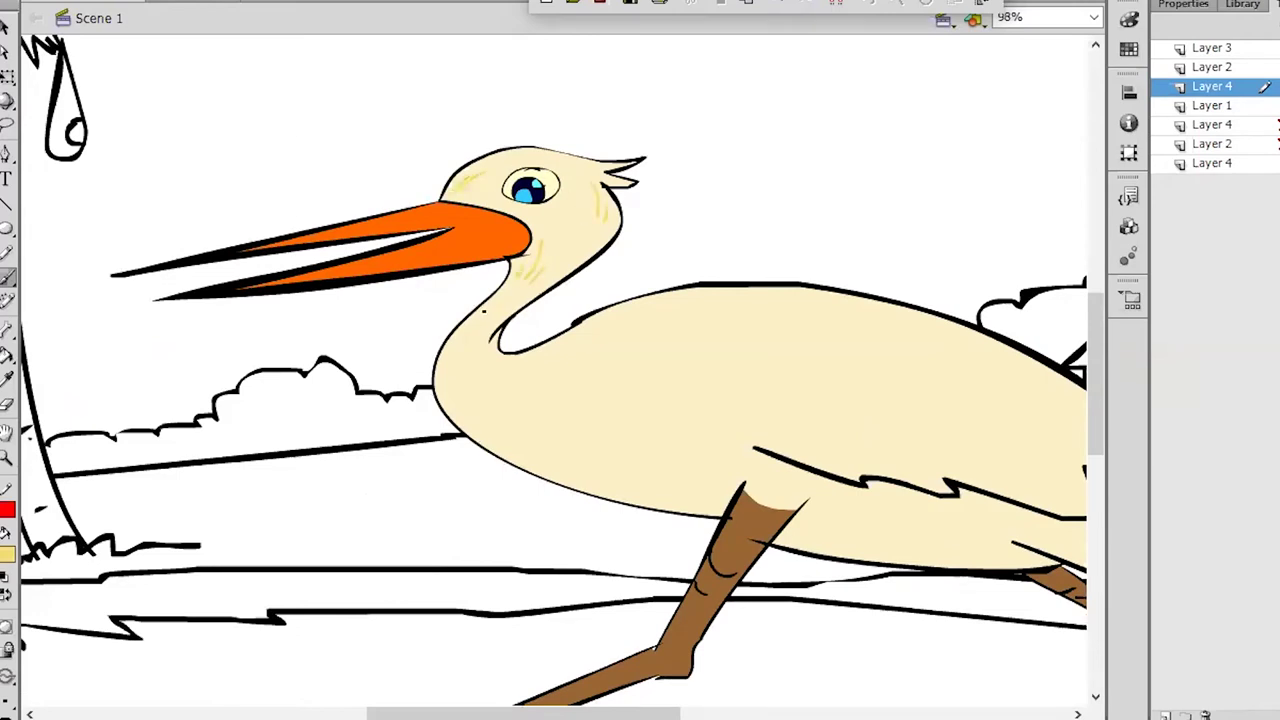
# - Paint soft yellow feather strokes along the bird's neck, breast, belly, wing and tail
pyautogui.moveTo(470, 412); pyautogui.dragTo(506, 440)
pyautogui.moveTo(506, 420); pyautogui.dragTo(592, 476)
pyautogui.moveTo(725, 457)
pyautogui.mouseDown()
pyautogui.moveTo(576, 372)
pyautogui.moveTo(658, 410)
pyautogui.mouseUp()
pyautogui.moveTo(459, 298); pyautogui.dragTo(606, 359)
pyautogui.moveTo(589, 327); pyautogui.dragTo(656, 363)
pyautogui.moveTo(657, 343)
pyautogui.mouseDown()
pyautogui.moveTo(740, 370)
pyautogui.moveTo(876, 376)
pyautogui.mouseUp()
pyautogui.moveTo(435, 360); pyautogui.dragTo(503, 402)
pyautogui.moveTo(486, 381); pyautogui.dragTo(547, 399)
pyautogui.moveTo(402, 385); pyautogui.dragTo(502, 410)
pyautogui.moveTo(480, 422); pyautogui.dragTo(544, 409)
pyautogui.moveTo(791, 449); pyautogui.dragTo(737, 402)
pyautogui.moveTo(600, 404)
pyautogui.mouseDown()
pyautogui.moveTo(689, 411)
pyautogui.moveTo(742, 396)
pyautogui.mouseUp()
pyautogui.moveTo(706, 376); pyautogui.dragTo(976, 452)
pyautogui.moveTo(960, 400); pyautogui.dragTo(1021, 455)
pyautogui.moveTo(278, 226); pyautogui.dragTo(273, 254)
pyautogui.moveTo(289, 244); pyautogui.dragTo(299, 274)
pyautogui.moveTo(309, 252); pyautogui.dragTo(316, 261)
pyautogui.moveTo(585, 266); pyautogui.dragTo(614, 311)
# - Switch the fill colour to white and paint feather highlights on the bird's body and upper wing
pyautogui.click(8, 557)
pyautogui.click(329, 511)
pyautogui.moveTo(742, 242); pyautogui.dragTo(876, 293)
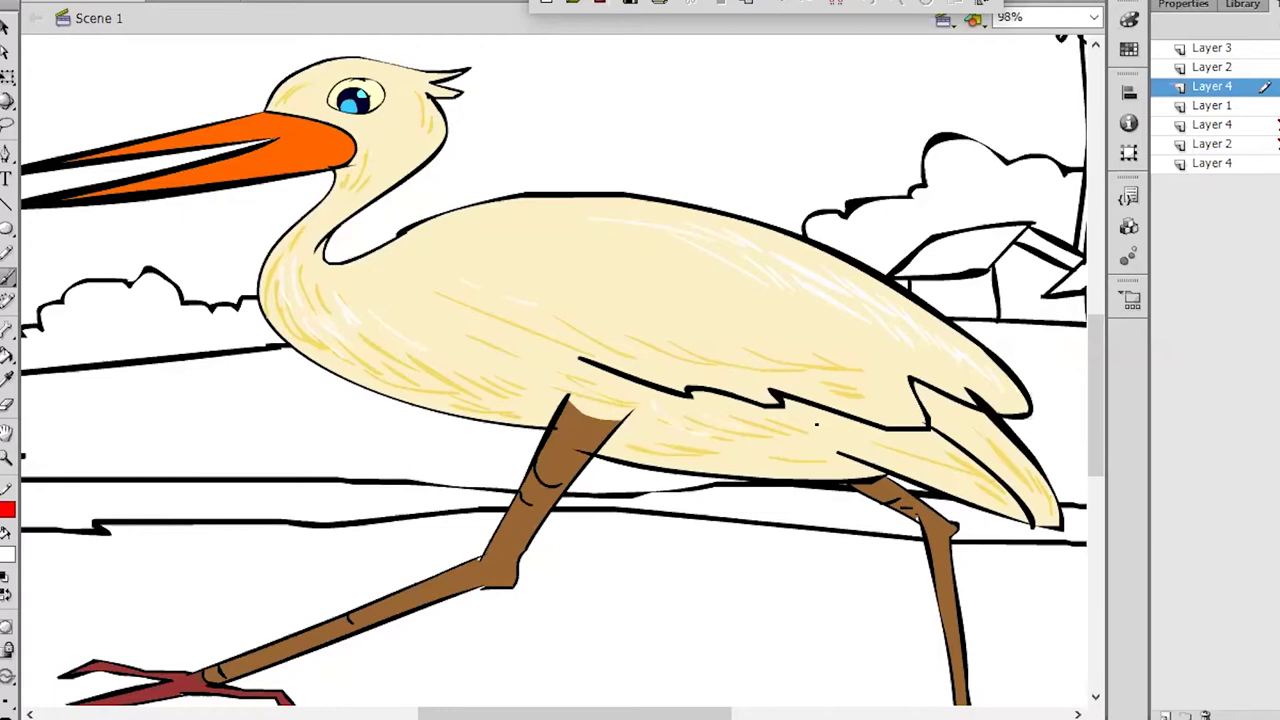
# - Mix a custom darker tan fill colour and paint shading strokes on the bird's belly, tail, neck and cheek
pyautogui.click(7, 557)
pyautogui.click(7, 557)
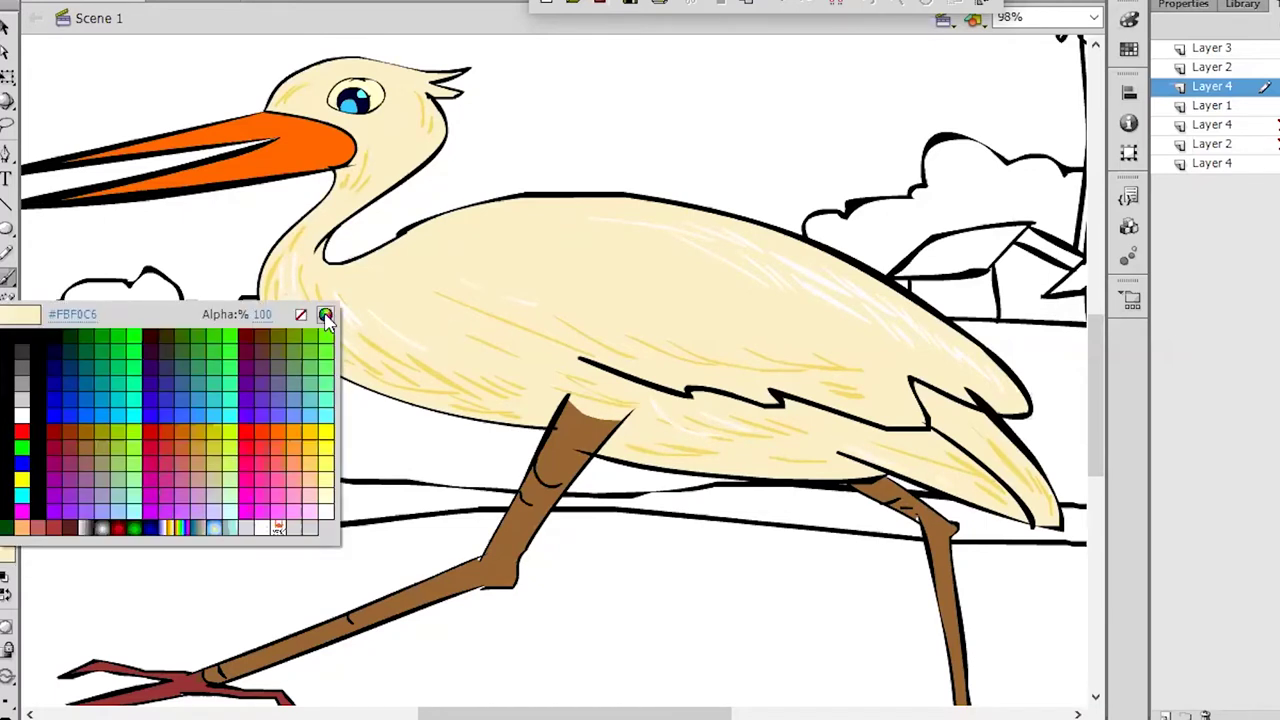
pyautogui.click(326, 314)
pyautogui.click(945, 278)
pyautogui.moveTo(942, 270); pyautogui.dragTo(943, 280)
pyautogui.click(523, 491)
pyautogui.moveTo(622, 435); pyautogui.dragTo(646, 428)
pyautogui.moveTo(650, 429); pyautogui.dragTo(674, 439)
pyautogui.moveTo(632, 391); pyautogui.dragTo(676, 413)
pyautogui.moveTo(632, 401); pyautogui.dragTo(662, 421)
pyautogui.moveTo(662, 394)
pyautogui.mouseDown()
pyautogui.moveTo(706, 415)
pyautogui.moveTo(940, 455)
pyautogui.moveTo(955, 466)
pyautogui.moveTo(918, 452)
pyautogui.moveTo(1000, 500)
pyautogui.moveTo(985, 440)
pyautogui.moveTo(709, 457)
pyautogui.moveTo(845, 469)
pyautogui.moveTo(794, 418)
pyautogui.mouseUp()
pyautogui.moveTo(315, 345)
pyautogui.mouseDown()
pyautogui.moveTo(370, 378)
pyautogui.moveTo(628, 414)
pyautogui.mouseUp()
pyautogui.moveTo(302, 227); pyautogui.dragTo(283, 251)
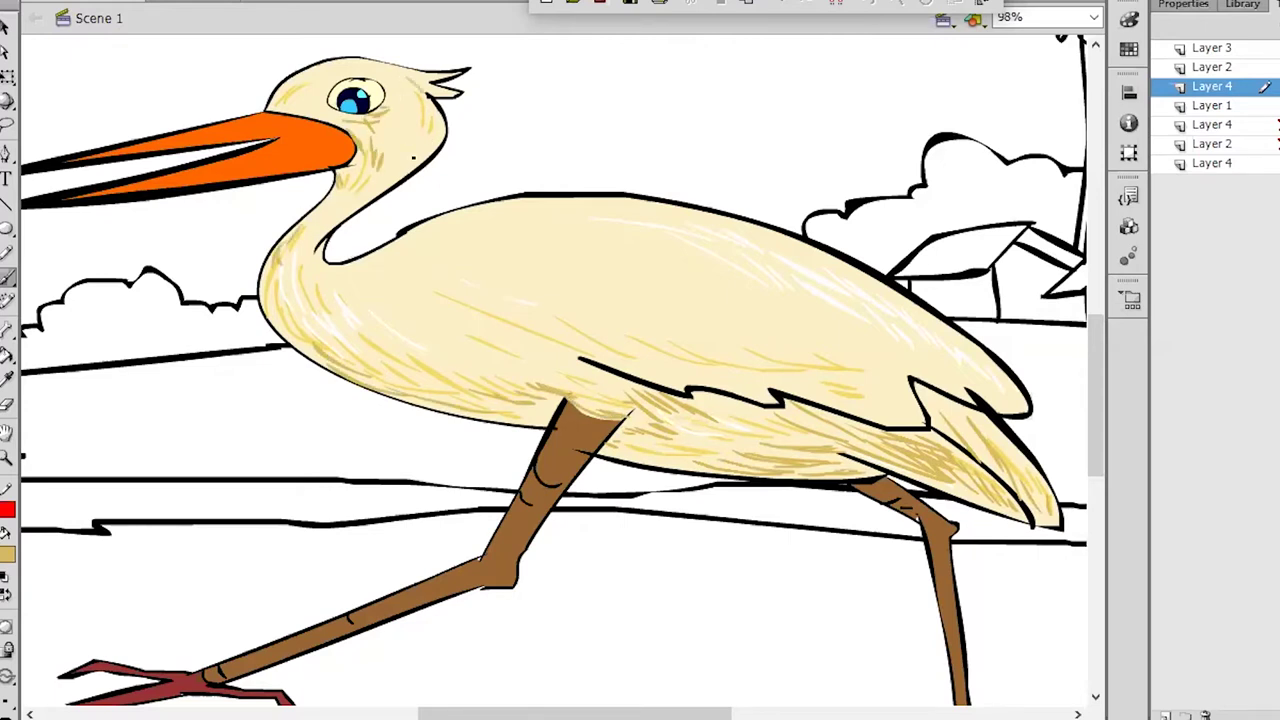
# - Add tan feather strokes at the base of the neck and across the lower part of the wing
pyautogui.moveTo(277, 304); pyautogui.dragTo(322, 360)
pyautogui.moveTo(714, 405); pyautogui.dragTo(752, 411)
pyautogui.moveTo(522, 330); pyautogui.dragTo(602, 377)
pyautogui.moveTo(500, 346); pyautogui.dragTo(584, 380)
pyautogui.moveTo(594, 338); pyautogui.dragTo(716, 366)
pyautogui.moveTo(674, 338)
pyautogui.mouseDown()
pyautogui.moveTo(758, 368)
pyautogui.moveTo(950, 368)
pyautogui.moveTo(913, 333)
pyautogui.mouseUp()
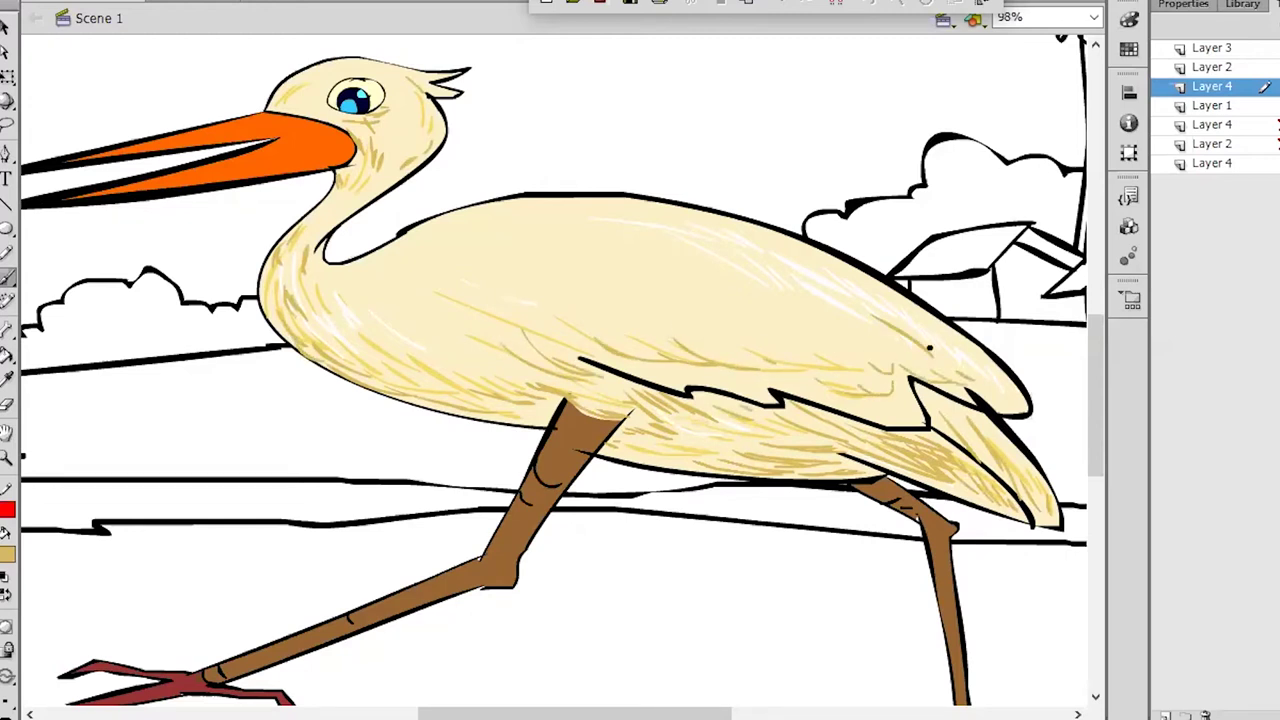
# - Set the fill to golden yellow and paint highlight streaks along both halves of the beak
pyautogui.moveTo(512, 234); pyautogui.dragTo(700, 260)
pyautogui.click(14, 560)
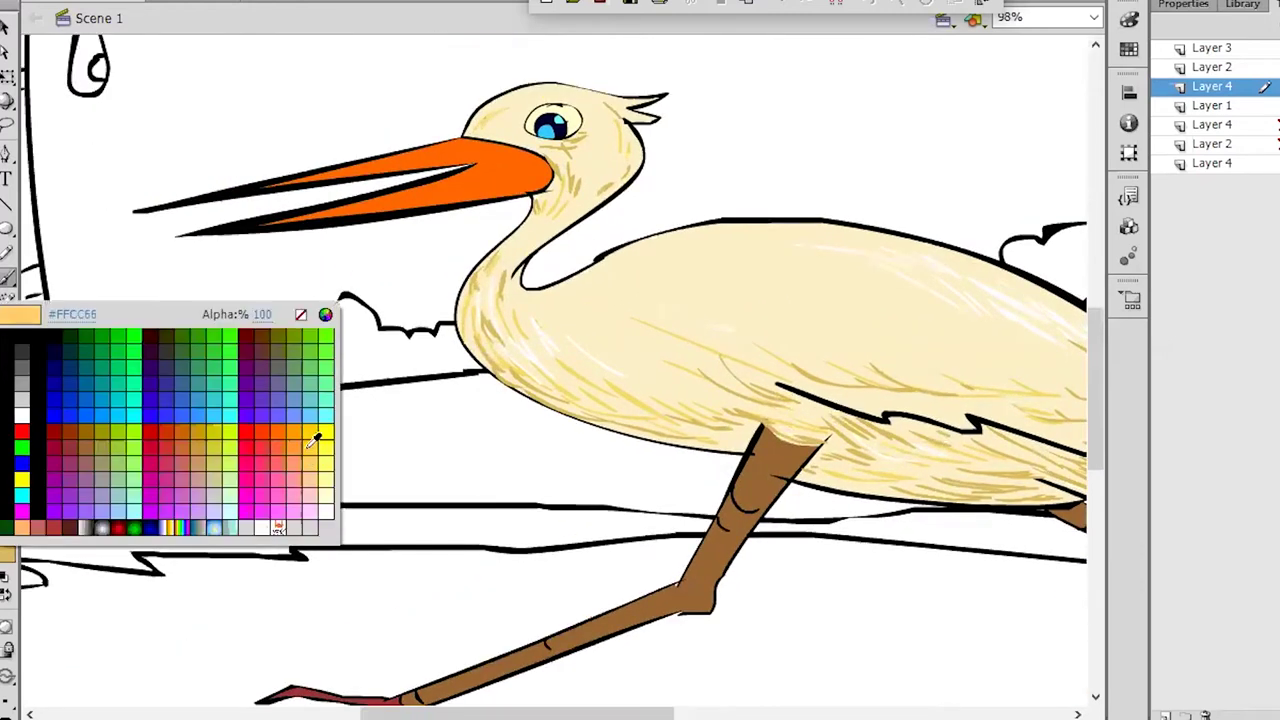
pyautogui.click(311, 429)
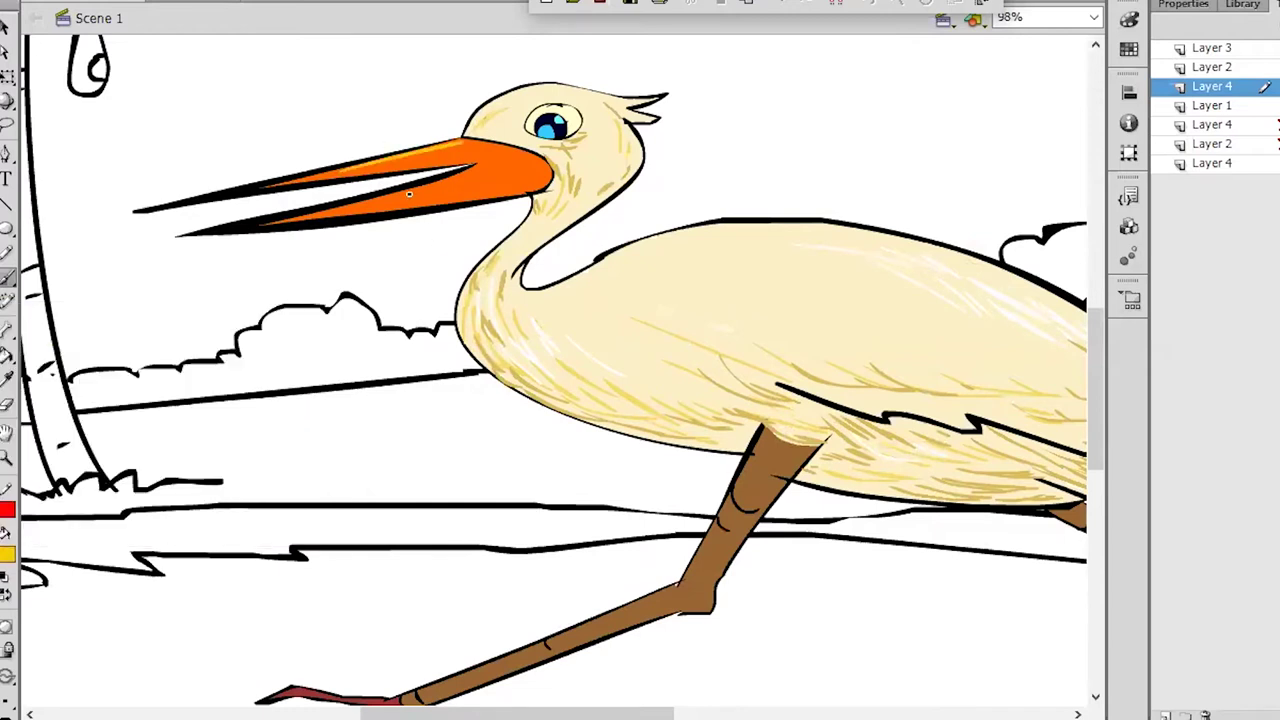
# - Shade the beak's darker areas with #FF3300 and add a small accent at the corner of the eye
pyautogui.click(12, 556)
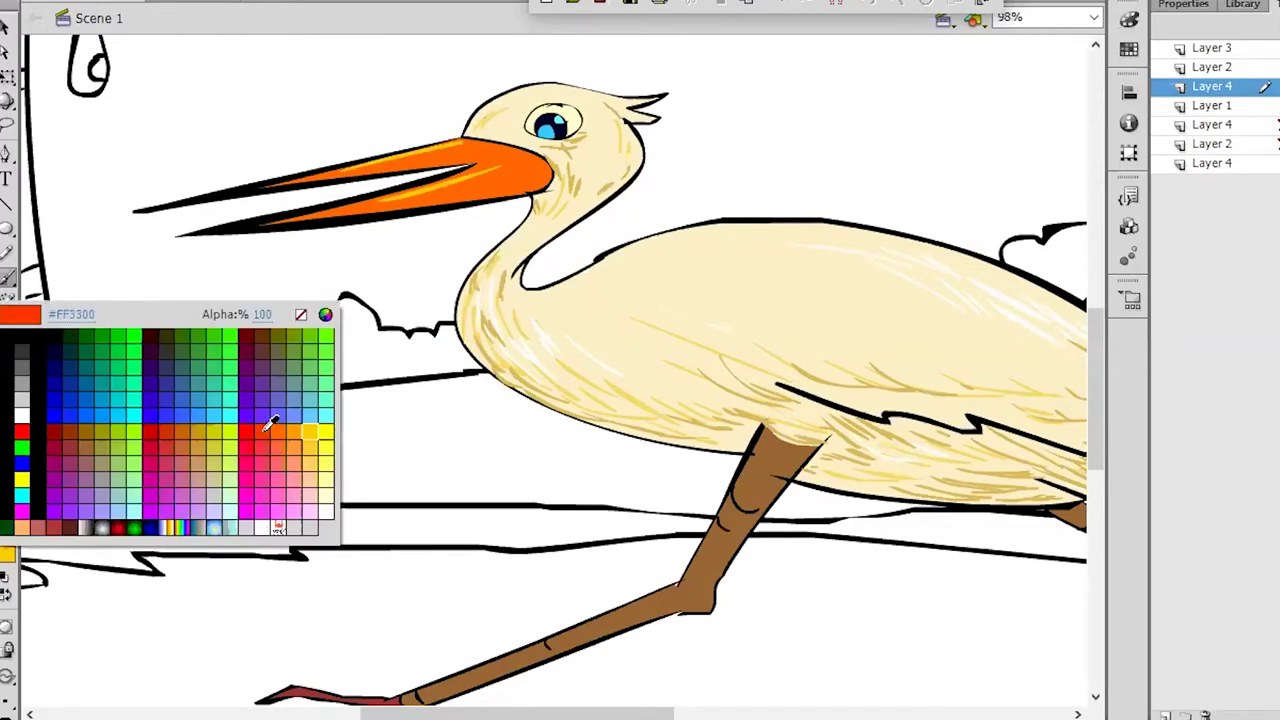
pyautogui.click(269, 424)
pyautogui.moveTo(543, 173)
pyautogui.mouseDown()
pyautogui.moveTo(430, 200)
pyautogui.moveTo(528, 170)
pyautogui.mouseUp()
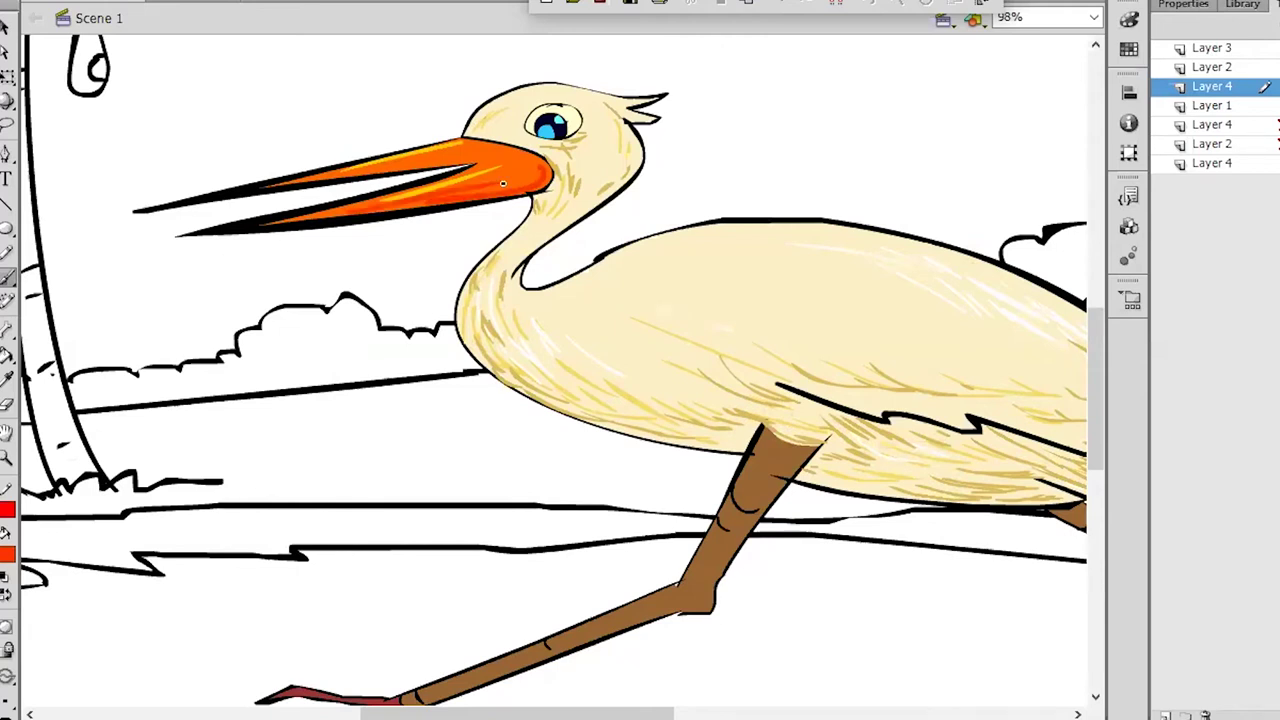
pyautogui.moveTo(322, 222); pyautogui.dragTo(517, 177)
pyautogui.moveTo(358, 171); pyautogui.dragTo(469, 154)
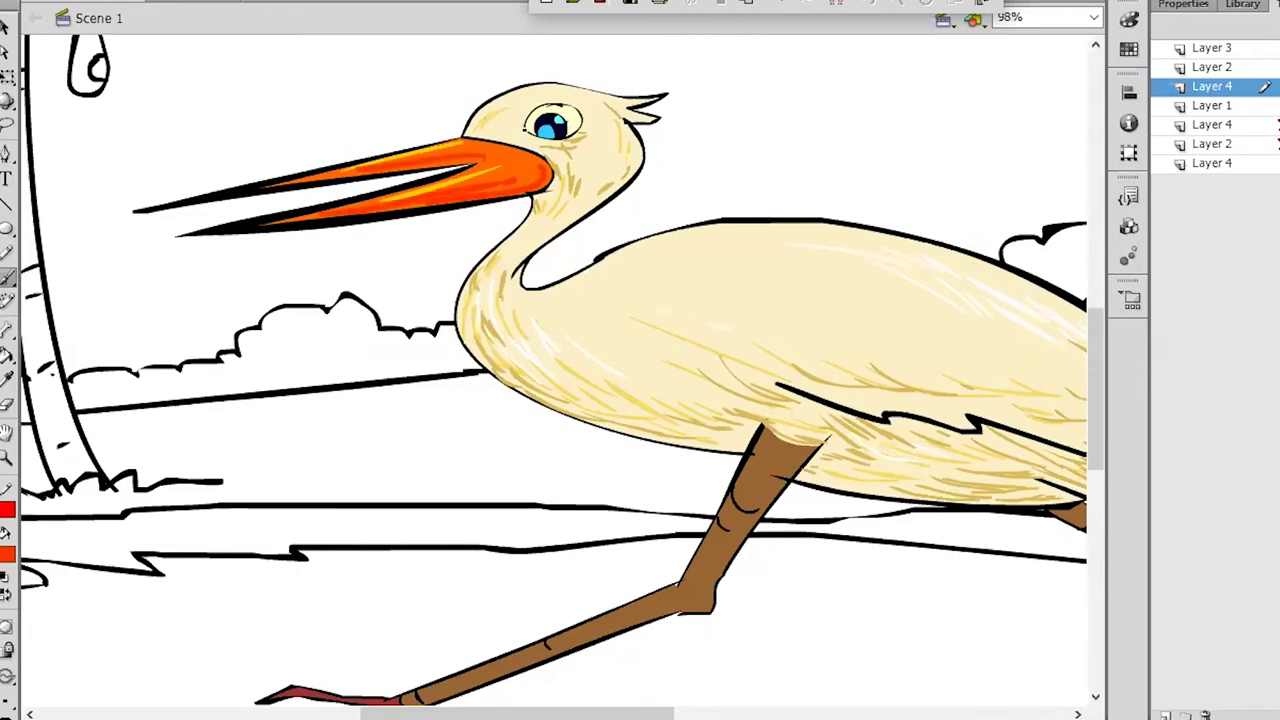
pyautogui.moveTo(655, 296); pyautogui.dragTo(562, 246)
# - Switch the fill to light yellow and paint highlights along the lower sections of both legs
pyautogui.click(7, 556)
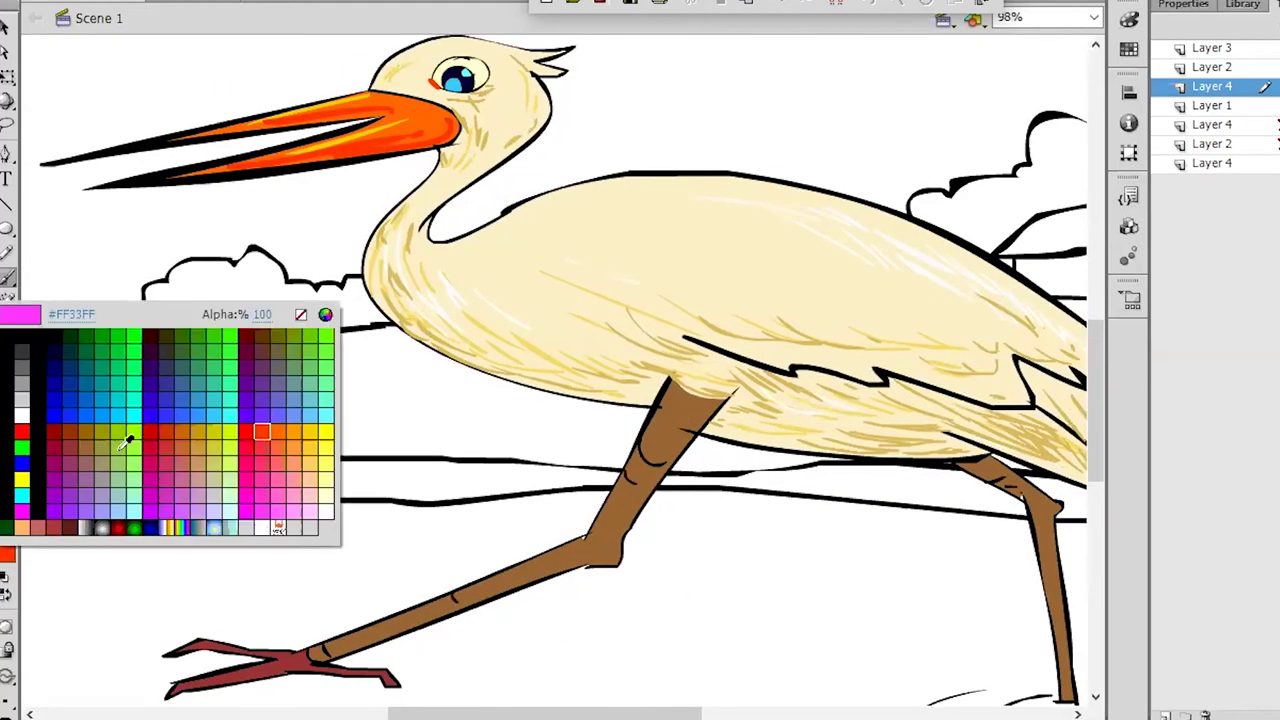
pyautogui.click(247, 336)
pyautogui.click(7, 556)
pyautogui.click(8, 482)
pyautogui.moveTo(330, 645)
pyautogui.mouseDown()
pyautogui.moveTo(597, 540)
pyautogui.moveTo(611, 503)
pyautogui.mouseUp()
pyautogui.moveTo(737, 464); pyautogui.dragTo(494, 337)
pyautogui.moveTo(793, 388); pyautogui.dragTo(823, 540)
pyautogui.moveTo(361, 437); pyautogui.dragTo(616, 442)
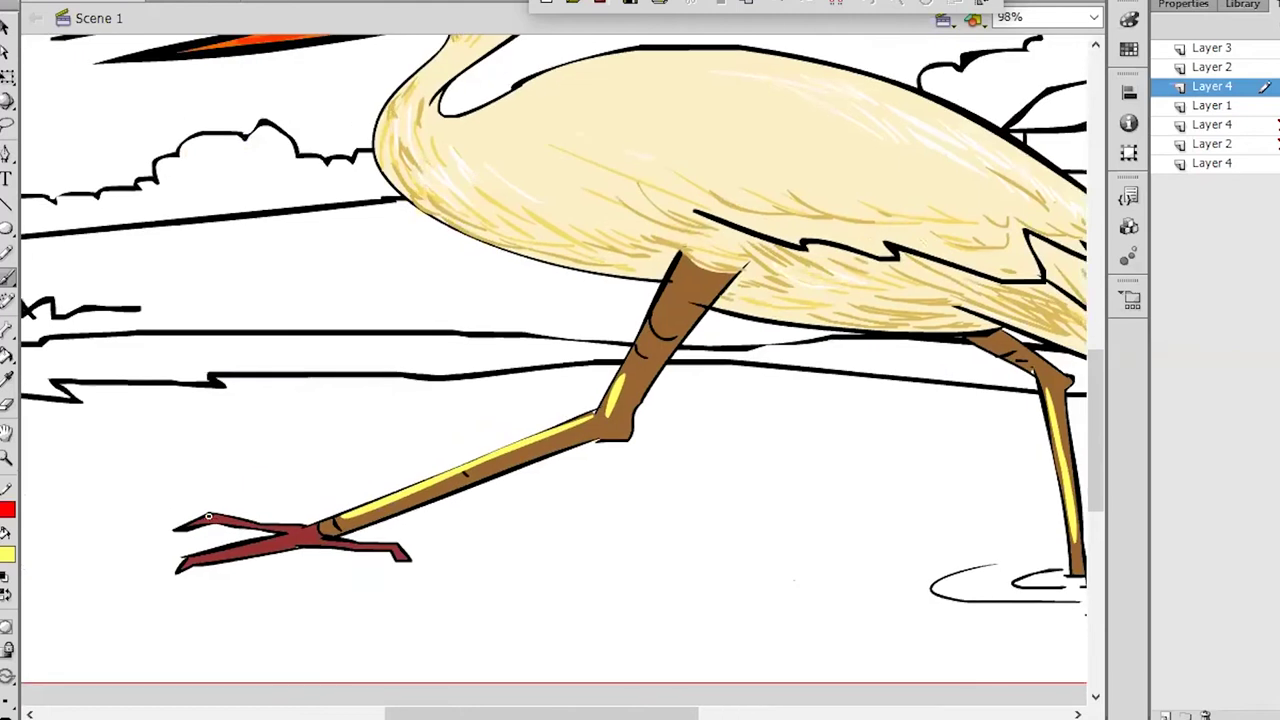
# - Switch the fill to a pinkish tone and paint highlights along the toes of the raised foot
pyautogui.click(8, 556)
pyautogui.click(198, 480)
pyautogui.moveTo(213, 518); pyautogui.dragTo(297, 526)
pyautogui.moveTo(200, 560); pyautogui.dragTo(305, 531)
# - Sample the leg's brown, darken it and paint a shadow along the underside of the front leg
pyautogui.click(8, 556)
pyautogui.click(647, 354)
pyautogui.click(12, 555)
pyautogui.click(325, 314)
pyautogui.click(538, 492)
pyautogui.moveTo(528, 456); pyautogui.dragTo(596, 438)
# - Darken the brown further and paint deep shadows along the front leg and the standing back leg
pyautogui.click(8, 555)
pyautogui.click(326, 314)
pyautogui.click(531, 491)
pyautogui.moveTo(718, 298)
pyautogui.mouseDown()
pyautogui.moveTo(700, 282)
pyautogui.moveTo(624, 425)
pyautogui.mouseUp()
pyautogui.moveTo(374, 516); pyautogui.dragTo(572, 443)
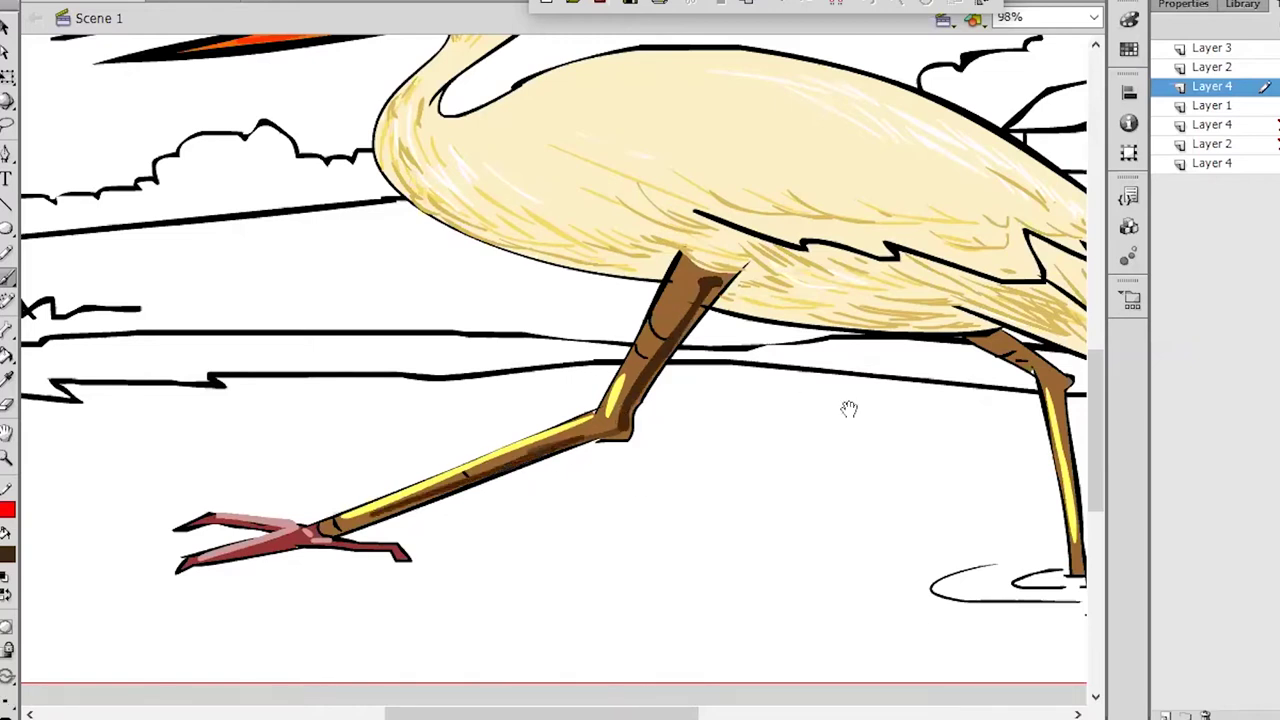
pyautogui.moveTo(857, 415); pyautogui.dragTo(580, 440)
pyautogui.moveTo(706, 360); pyautogui.dragTo(791, 406)
pyautogui.moveTo(794, 484); pyautogui.dragTo(805, 597)
# - Draw dark horizontal ripple strokes on the water beneath the standing leg
pyautogui.keyDown('ctrl'); pyautogui.keyDown('alt'); pyautogui.click(827, 505); pyautogui.keyUp('alt'); pyautogui.keyUp('ctrl')
pyautogui.moveTo(675, 455)
pyautogui.mouseDown()
pyautogui.moveTo(830, 463)
pyautogui.moveTo(817, 505)
pyautogui.mouseUp()
pyautogui.hotkey('ctrl', 'z')
pyautogui.moveTo(883, 465); pyautogui.dragTo(853, 495)
pyautogui.hotkey('ctrl', 'z')
pyautogui.moveTo(779, 470); pyautogui.dragTo(902, 470)
pyautogui.moveTo(826, 482); pyautogui.dragTo(823, 495)
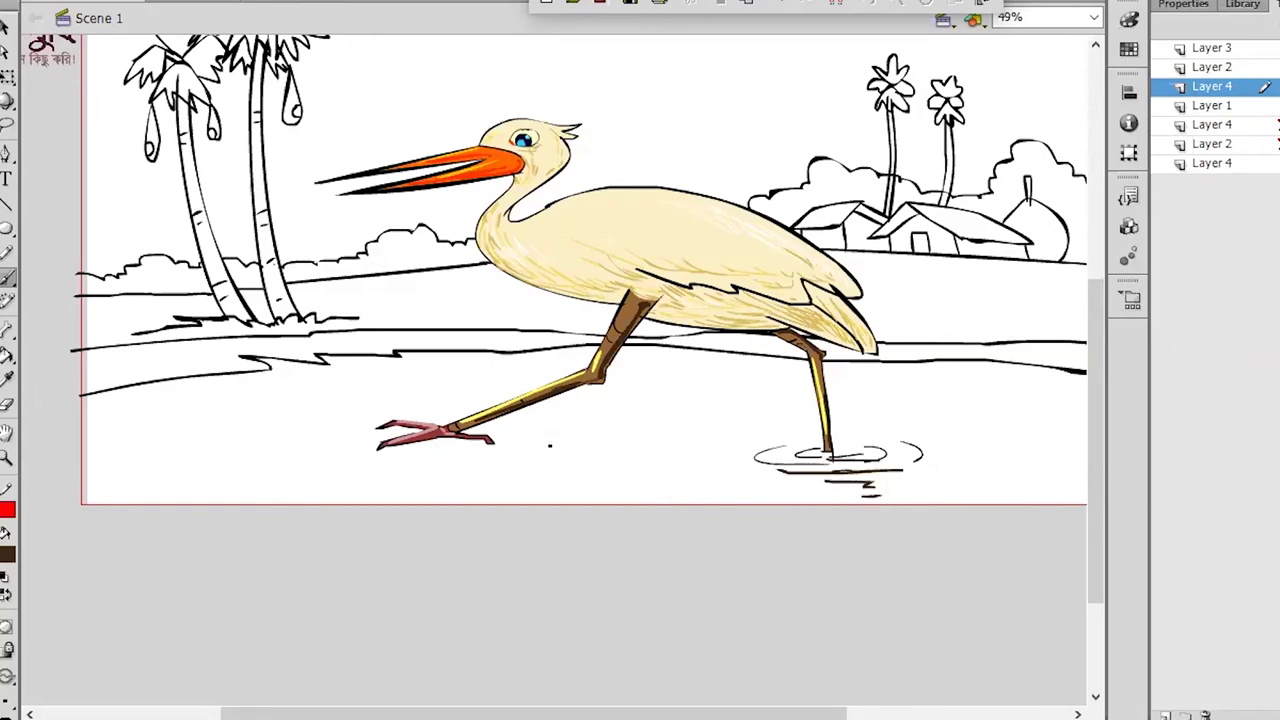
# - Draw dark curved ripples and a zigzag reflection on the water beneath and behind the raised foot
pyautogui.moveTo(446, 457); pyautogui.dragTo(550, 448)
pyautogui.moveTo(606, 447); pyautogui.dragTo(614, 477)
pyautogui.hotkey('ctrl', 'z')
pyautogui.keyDown('ctrl'); pyautogui.click(618, 445); pyautogui.keyUp('ctrl')
pyautogui.moveTo(622, 417); pyautogui.dragTo(698, 475)
pyautogui.moveTo(303, 507); pyautogui.dragTo(535, 494)
pyautogui.moveTo(628, 436); pyautogui.dragTo(593, 468)
pyautogui.moveTo(124, 477); pyautogui.dragTo(290, 512)
pyautogui.moveTo(181, 540)
pyautogui.mouseDown()
pyautogui.moveTo(390, 530)
pyautogui.moveTo(383, 588)
pyautogui.mouseUp()
pyautogui.moveTo(137, 490); pyautogui.dragTo(37, 555)
pyautogui.moveTo(469, 446); pyautogui.dragTo(545, 475)
pyautogui.click(589, 479)
pyautogui.moveTo(699, 444); pyautogui.dragTo(555, 527)
pyautogui.moveTo(66, 496); pyautogui.dragTo(156, 543)
pyautogui.moveTo(189, 568); pyautogui.dragTo(217, 567)
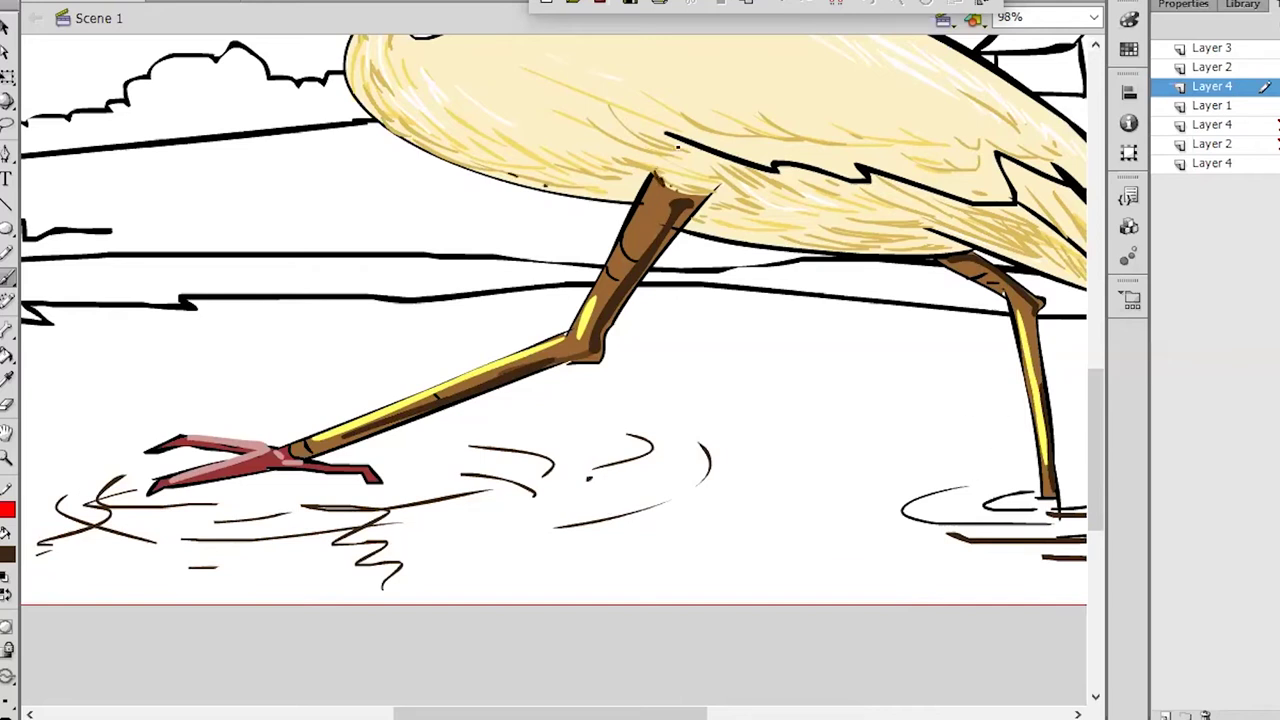
# - Paint thin dark feather strokes along the wing's lower edge, the chest and the belly
pyautogui.moveTo(740, 156); pyautogui.dragTo(710, 173)
pyautogui.moveTo(590, 128)
pyautogui.mouseDown()
pyautogui.moveTo(772, 178)
pyautogui.moveTo(750, 187)
pyautogui.moveTo(814, 161)
pyautogui.moveTo(978, 203)
pyautogui.moveTo(957, 172)
pyautogui.moveTo(1084, 205)
pyautogui.mouseUp()
pyautogui.moveTo(570, 128); pyautogui.dragTo(659, 157)
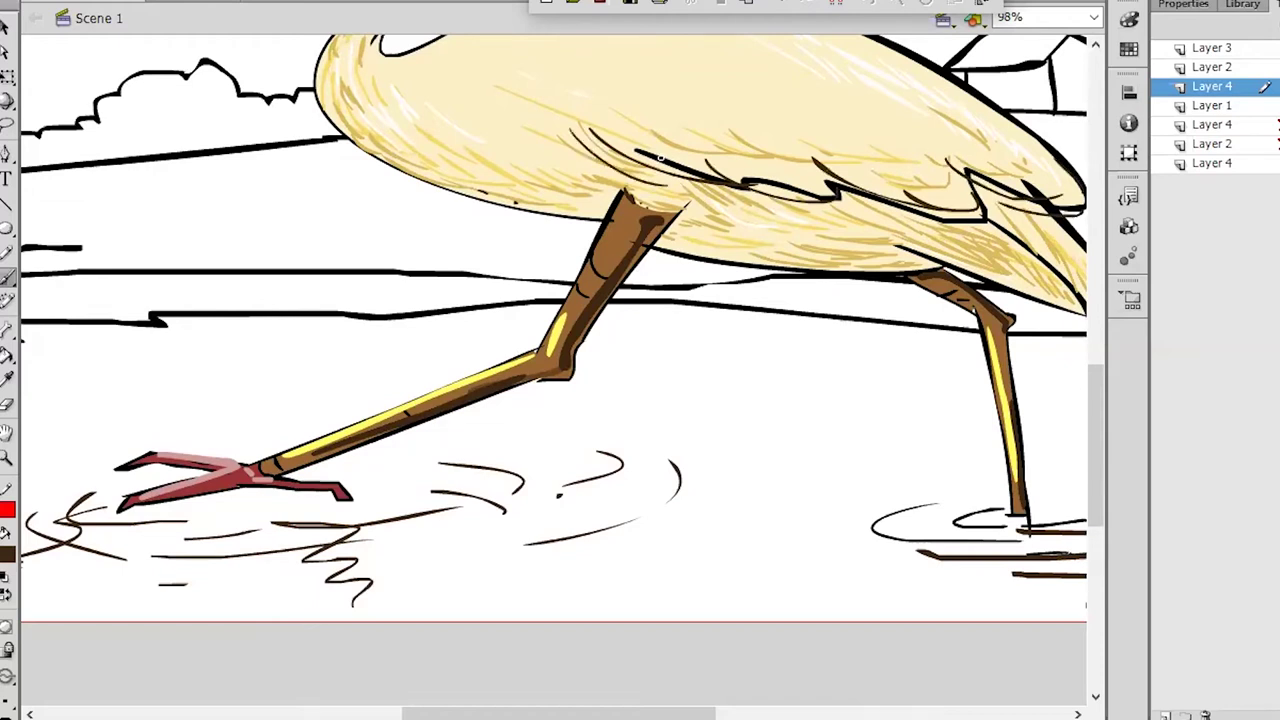
pyautogui.moveTo(620, 257); pyautogui.dragTo(655, 347)
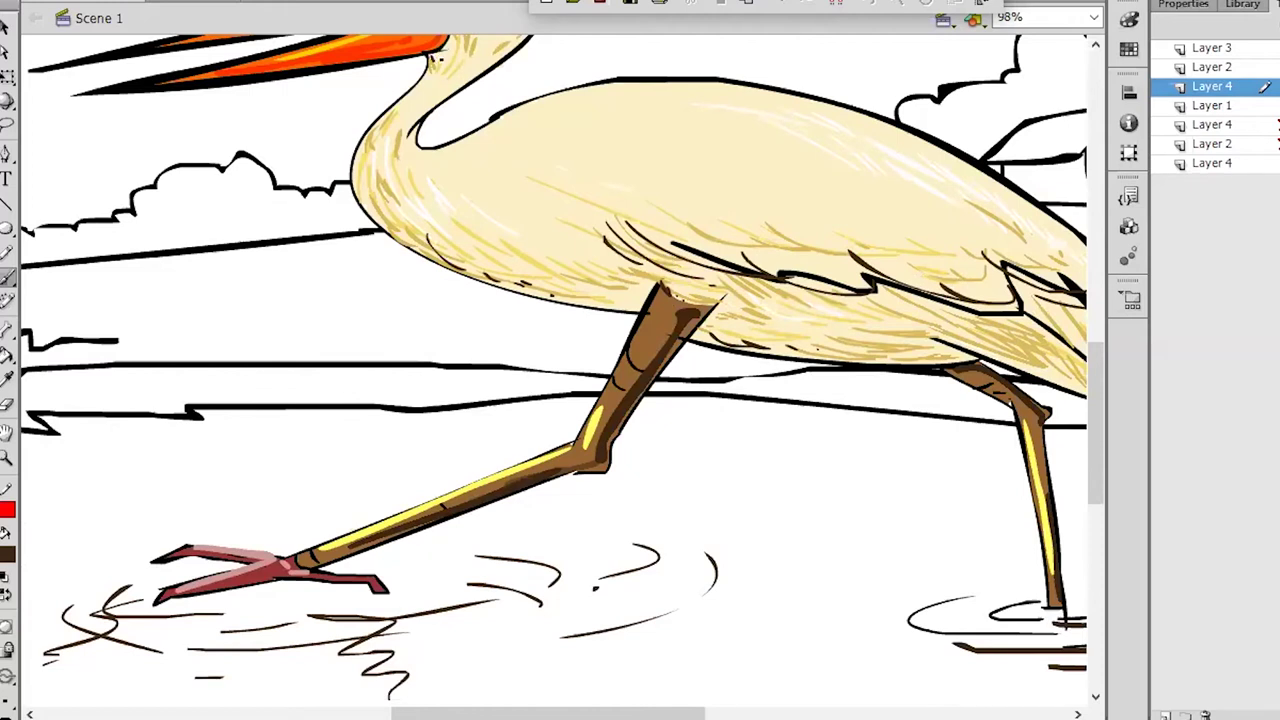
# - Add short dark feather strokes across the tail feathers and the rear underside of the wing
pyautogui.moveTo(880, 362); pyautogui.dragTo(763, 348)
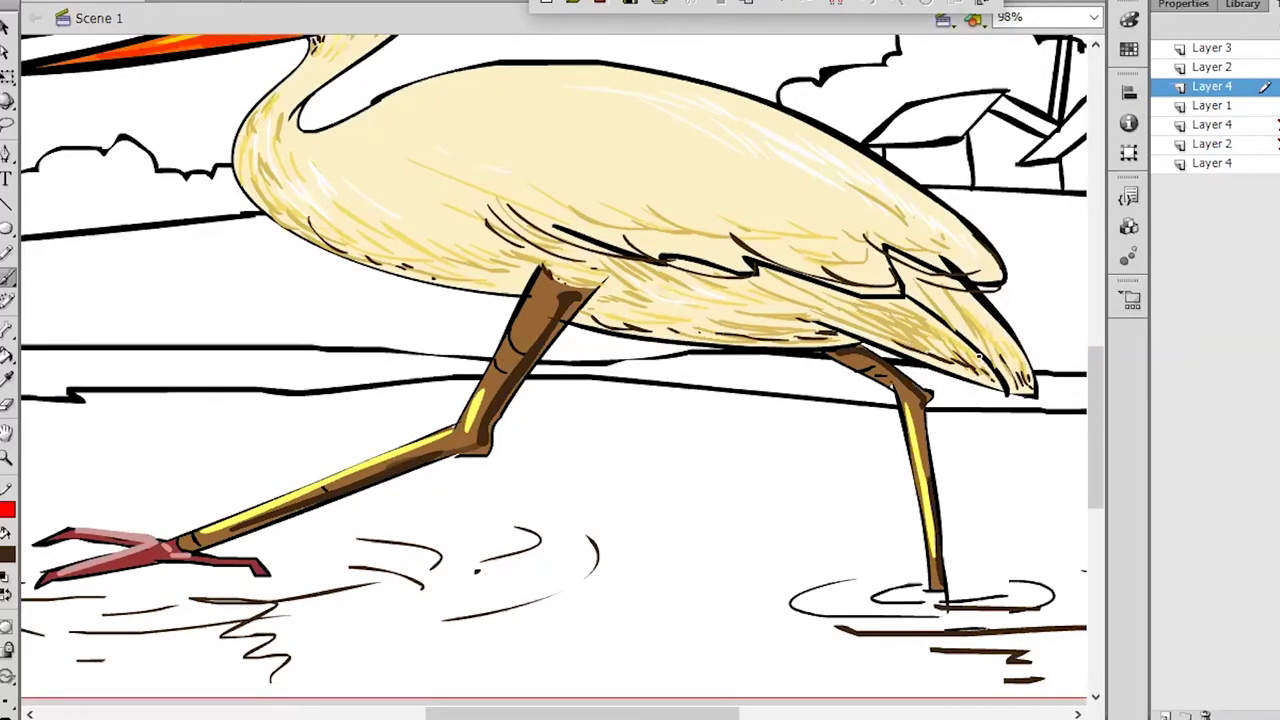
pyautogui.moveTo(924, 304); pyautogui.dragTo(909, 279)
pyautogui.moveTo(931, 308); pyautogui.dragTo(920, 284)
pyautogui.moveTo(946, 317); pyautogui.dragTo(934, 295)
pyautogui.moveTo(956, 325); pyautogui.dragTo(947, 304)
pyautogui.moveTo(967, 330); pyautogui.dragTo(963, 321)
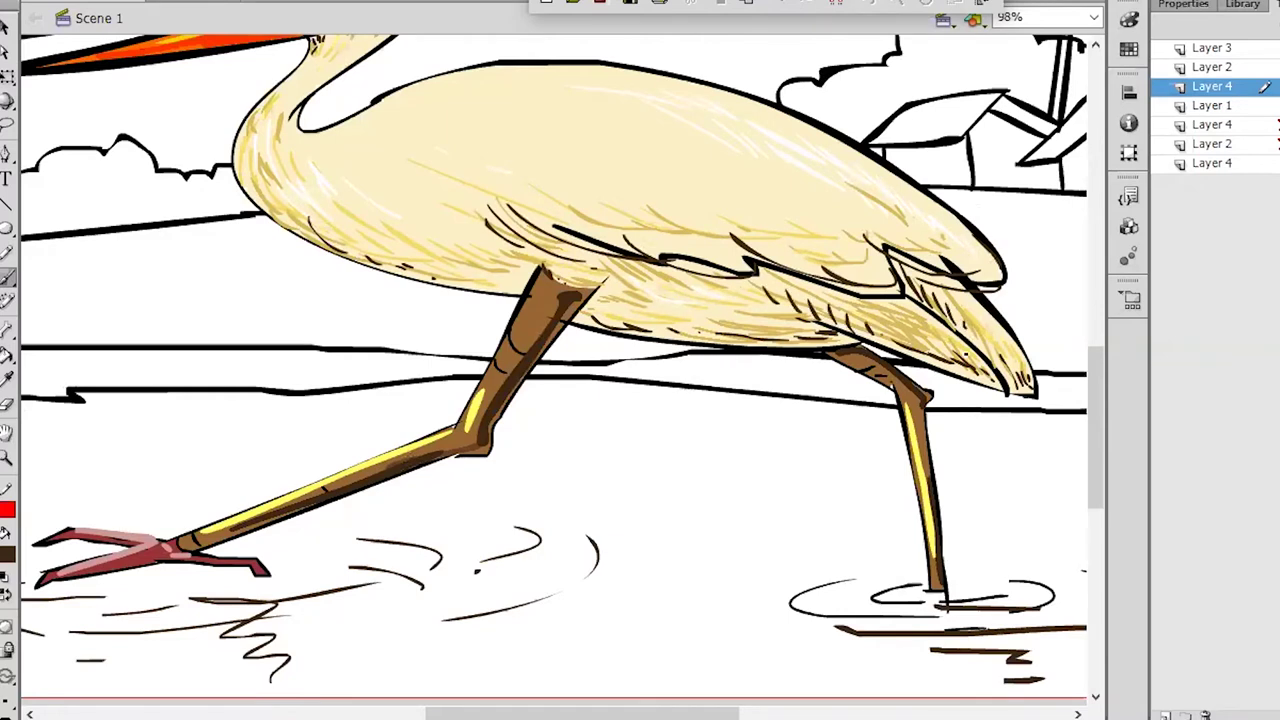
pyautogui.hotkey('ctrl', '-')
pyautogui.moveTo(792, 376)
pyautogui.mouseDown()
pyautogui.moveTo(946, 417)
pyautogui.moveTo(969, 438)
pyautogui.mouseUp()
pyautogui.moveTo(946, 367); pyautogui.dragTo(872, 417)
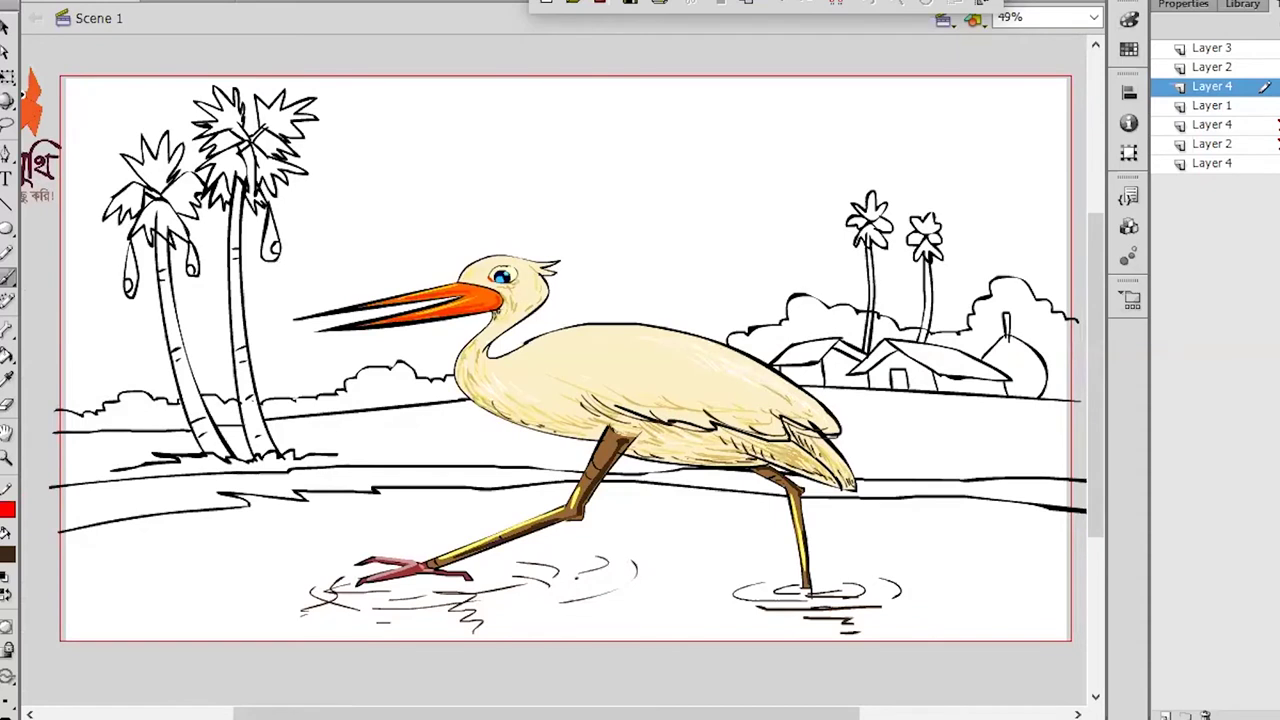
# - Set the Paint Bucket fill to a linear gradient running from blue to pale yellow #FFEEB4
pyautogui.press('k')
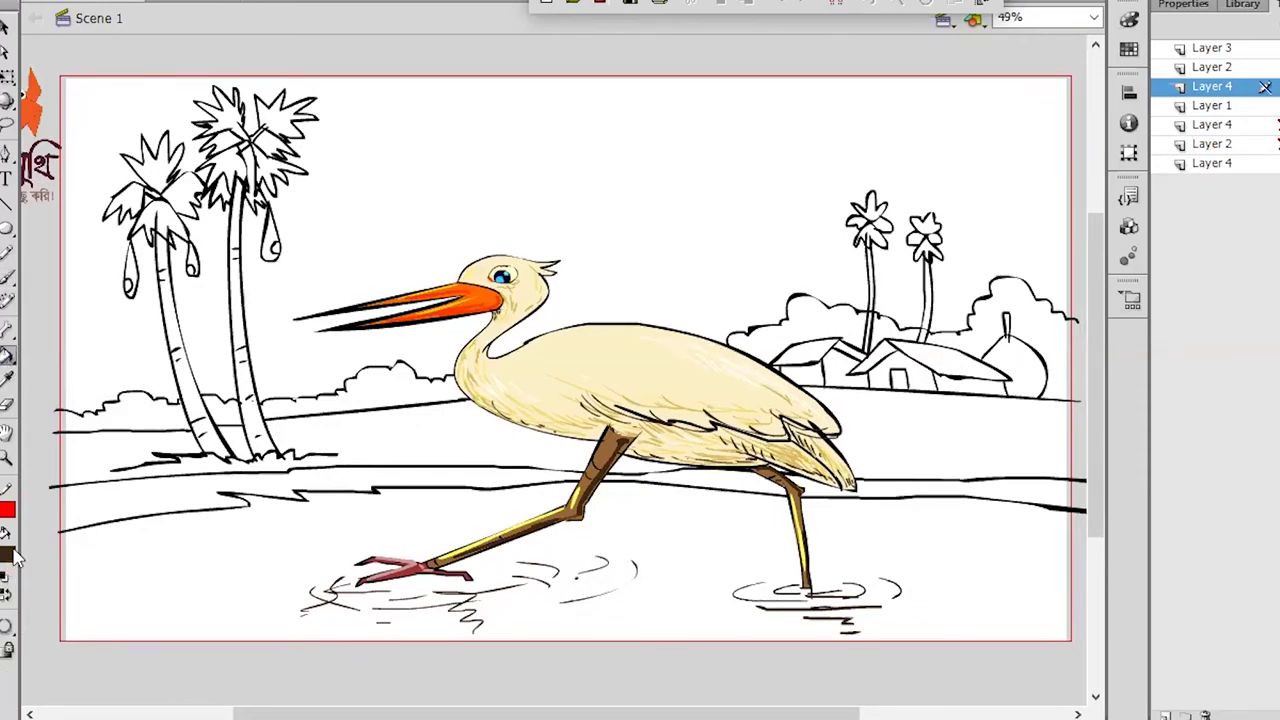
pyautogui.click(13, 553)
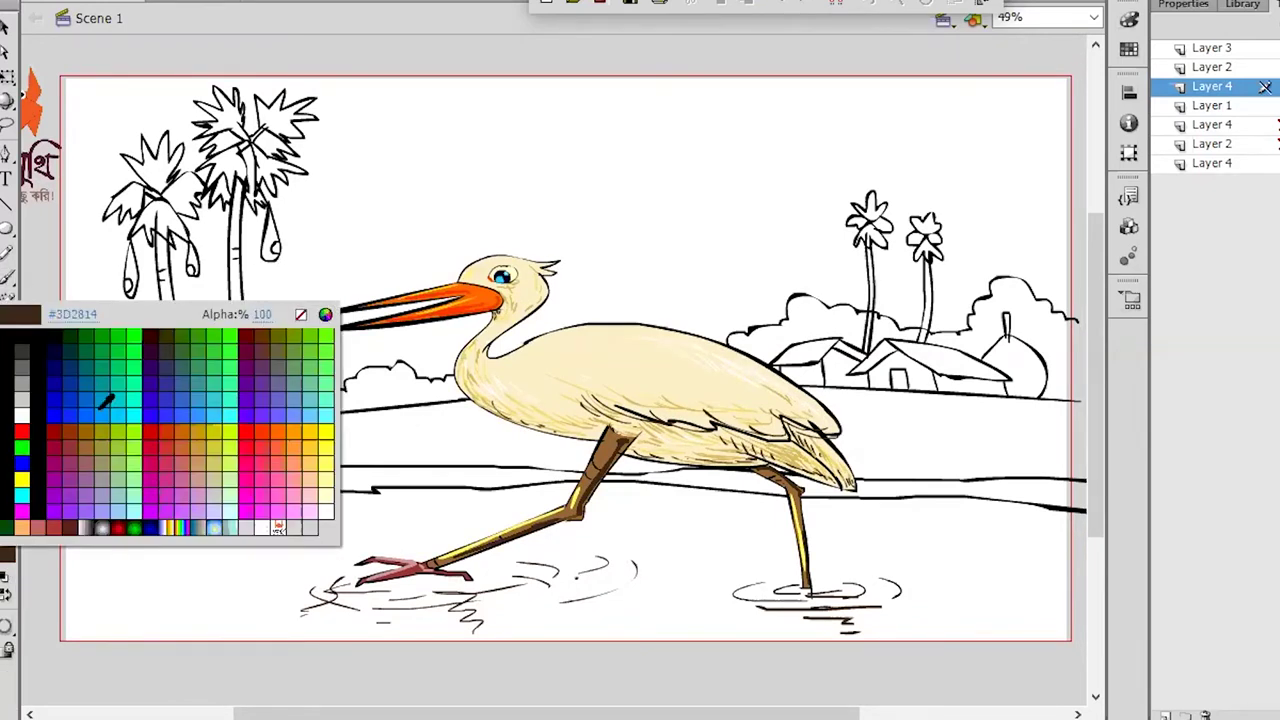
pyautogui.click(1128, 20)
pyautogui.click(1035, 27)
pyautogui.click(1035, 97)
pyautogui.click(891, 277)
pyautogui.click(1000, 388)
pyautogui.click(1096, 276)
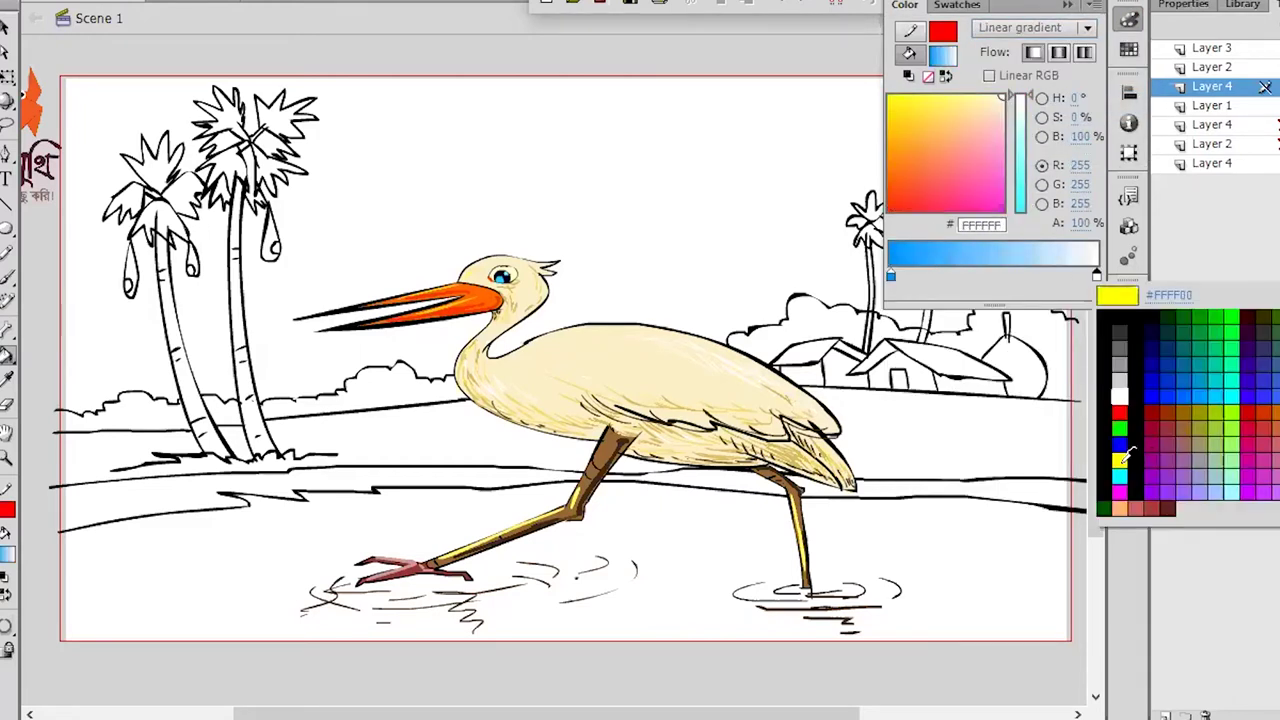
pyautogui.click(1121, 458)
pyautogui.click(969, 105)
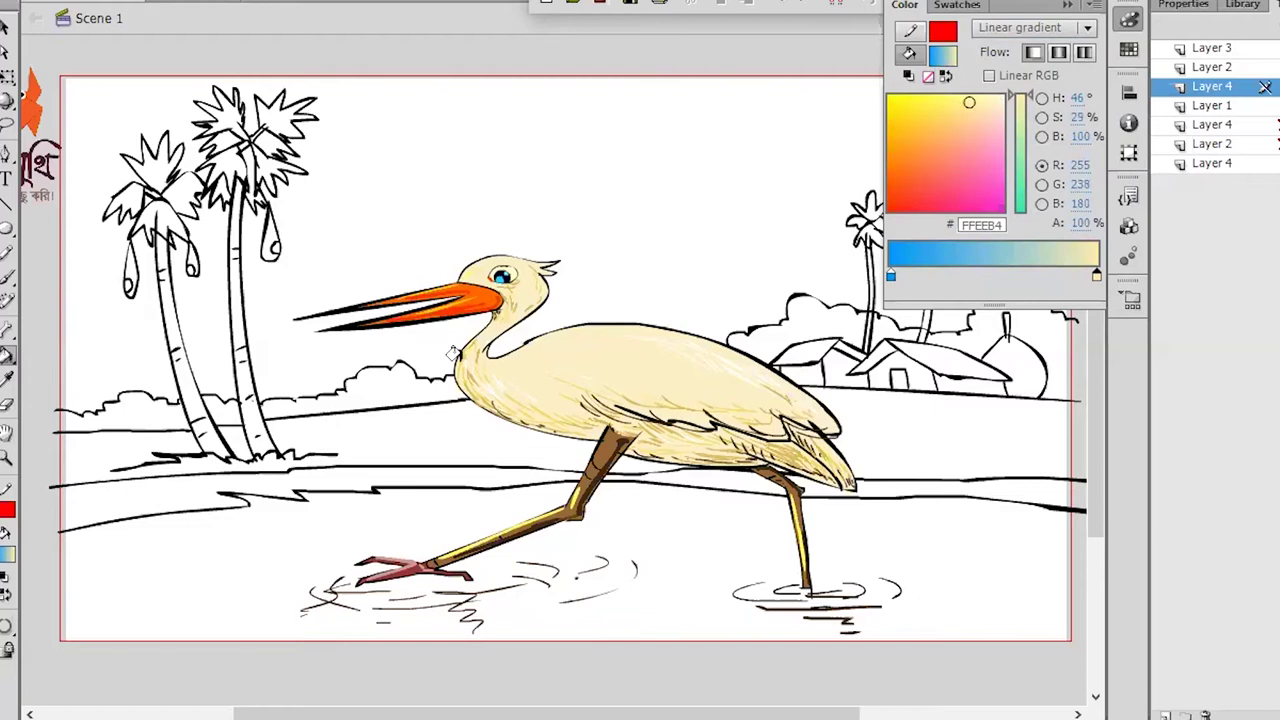
# - Switch to the background line-art layer, Layer 1, and fill the sky with the gradient
pyautogui.click(619, 267)
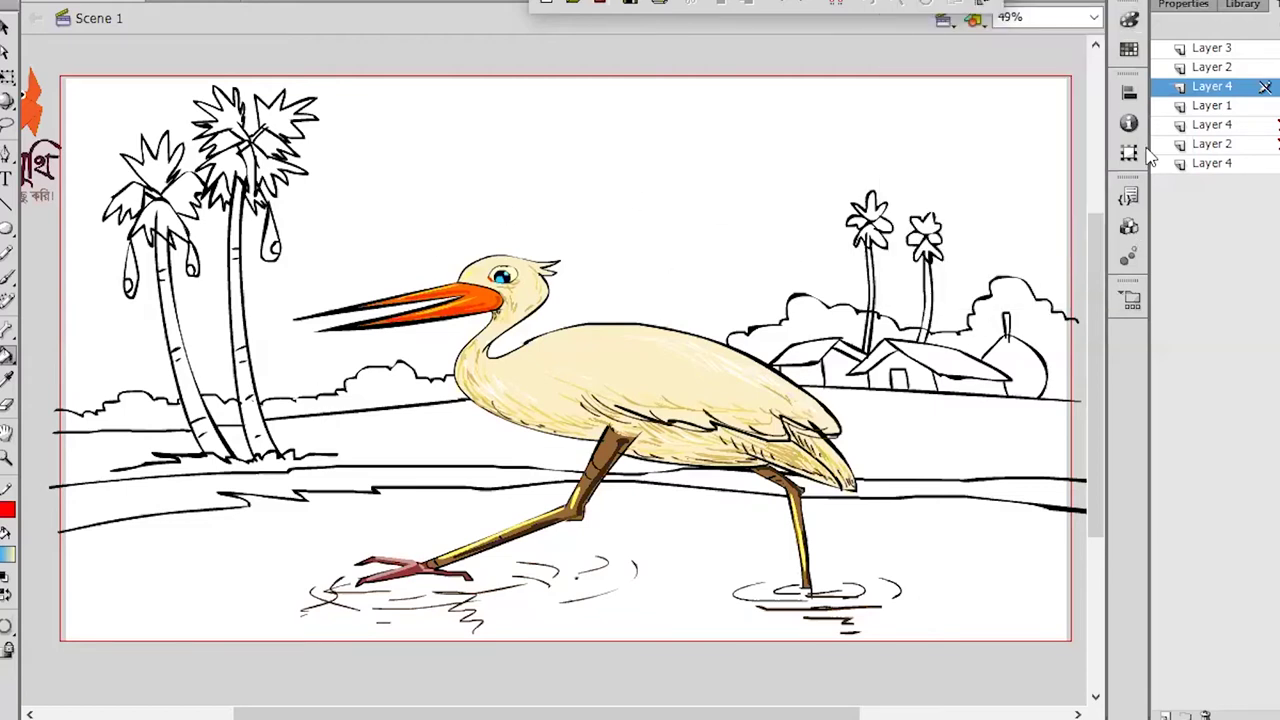
pyautogui.click(1212, 106)
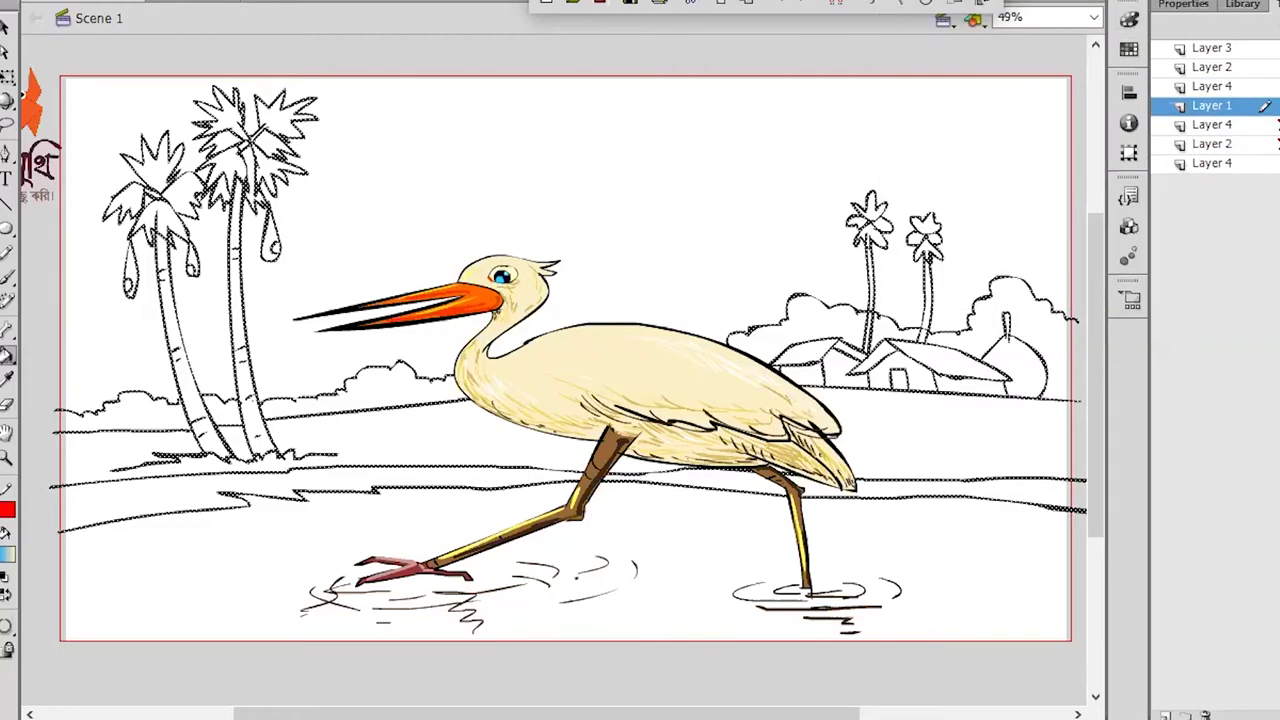
pyautogui.click(1212, 163)
pyautogui.click(1212, 106)
pyautogui.click(738, 218)
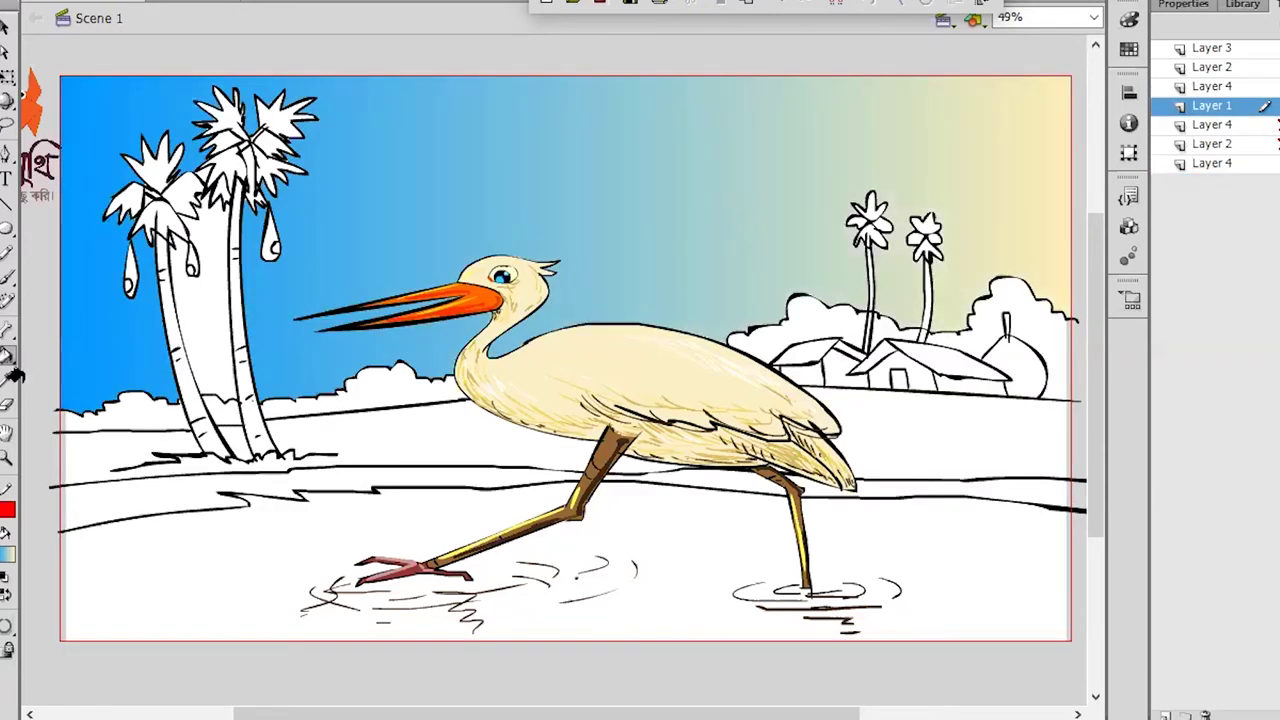
# - Transform the sky gradient so it runs vertically, blue above and pale yellow at the horizon
pyautogui.click(7, 76)
pyautogui.click(88, 103)
pyautogui.moveTo(1067, 245); pyautogui.dragTo(721, 245)
pyautogui.moveTo(721, 76); pyautogui.dragTo(832, 412)
pyautogui.moveTo(563, 248); pyautogui.dragTo(561, 195)
# - Change the sky gradient's horizon colour to a stronger yellow
pyautogui.click(1129, 19)
pyautogui.click(1097, 284)
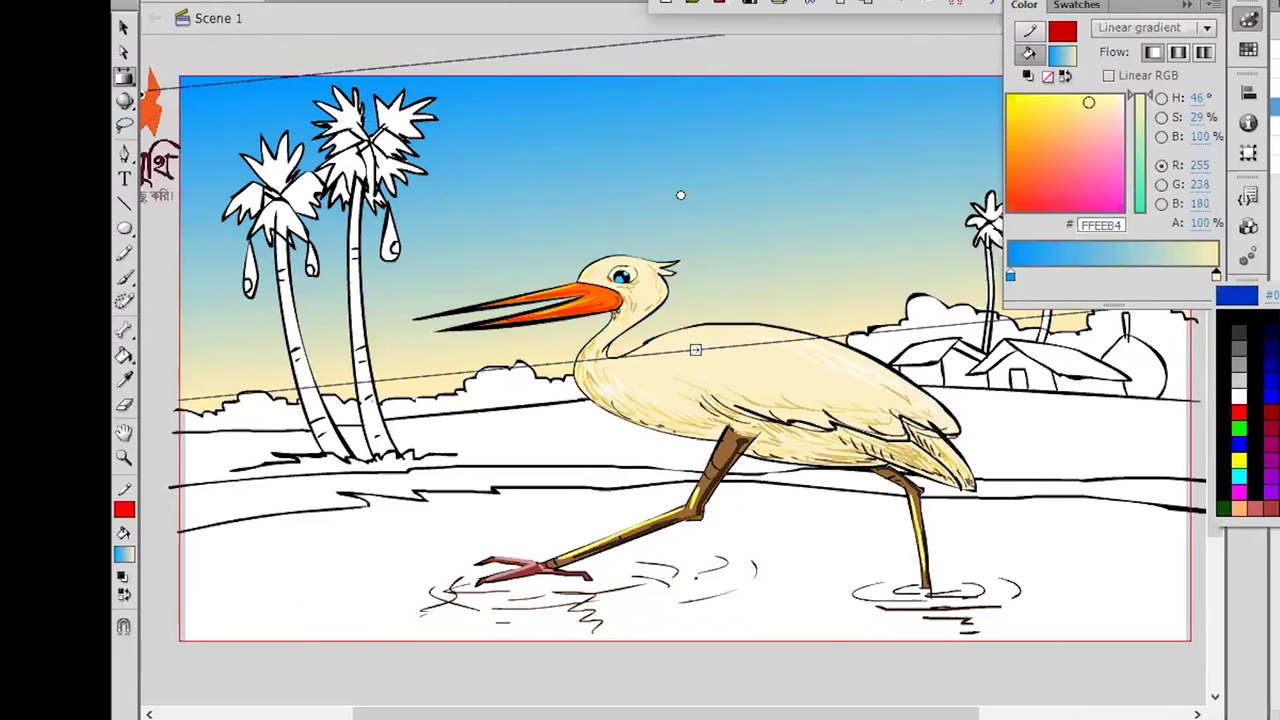
pyautogui.click(1177, 451)
pyautogui.doubleClick(1216, 276)
pyautogui.click(1272, 458)
pyautogui.click(1203, 444)
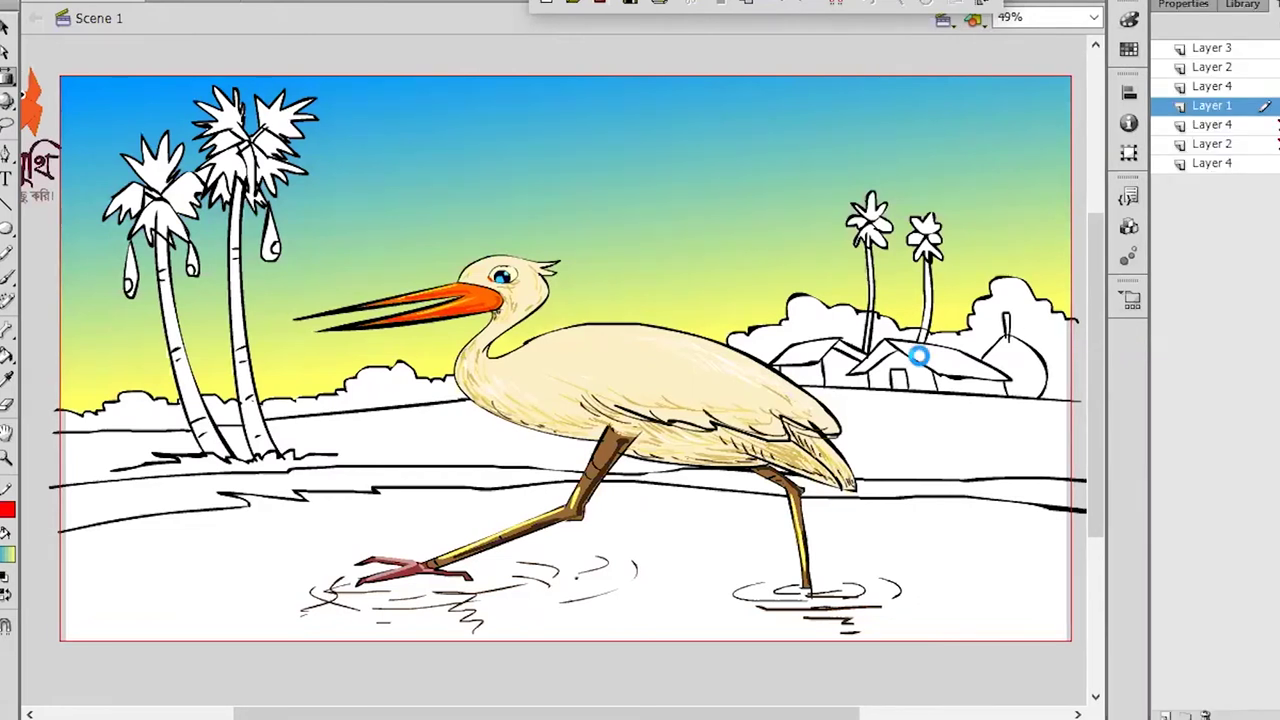
# - Fill the lower drooping frond of the shorter foreground palm with dark green
pyautogui.click(7, 355)
pyautogui.click(8, 553)
pyautogui.click(190, 326)
pyautogui.click(142, 205)
# - Fill the shorter palm's upper frond and the taller palm's upper right frond with medium green
pyautogui.click(8, 552)
pyautogui.click(308, 332)
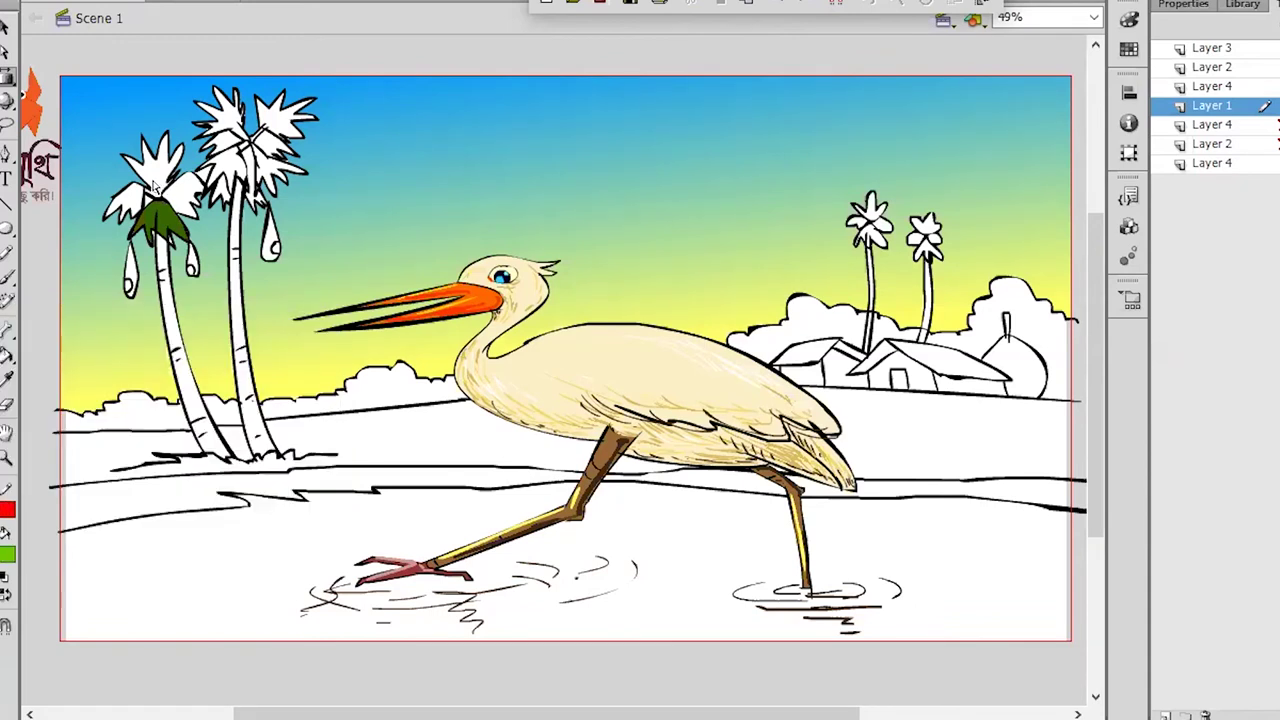
pyautogui.click(7, 356)
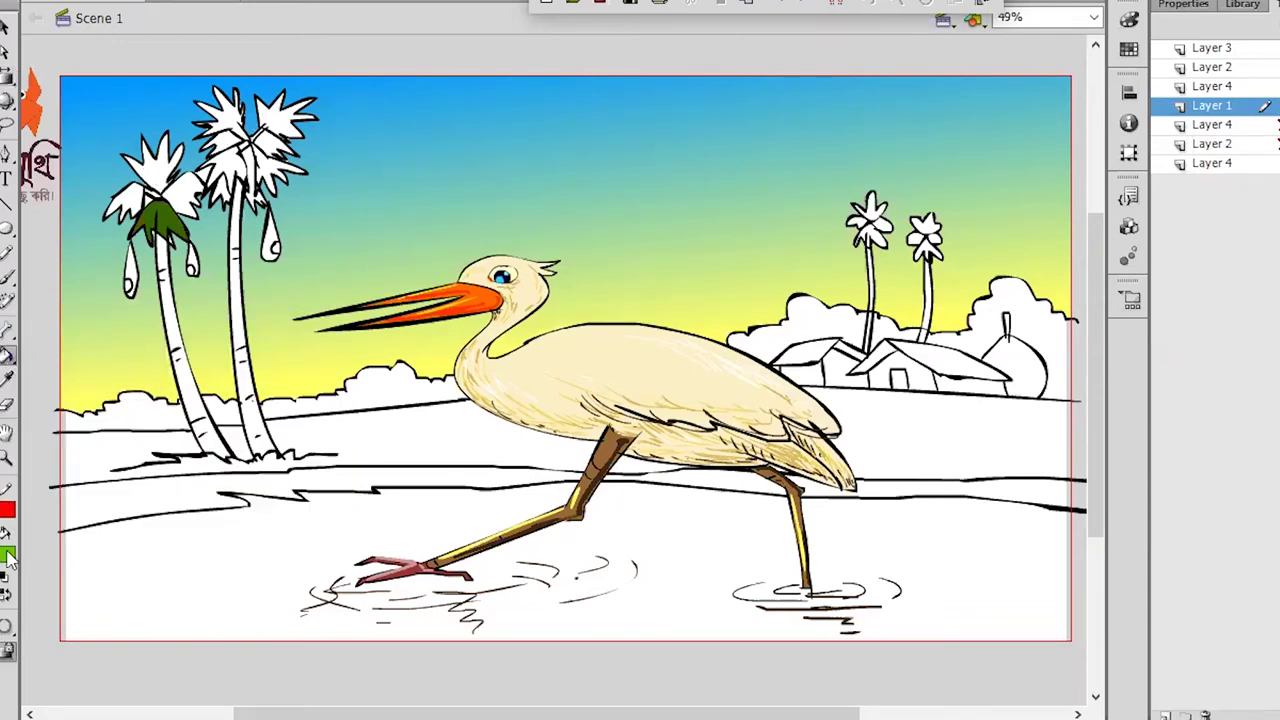
pyautogui.click(159, 168)
pyautogui.click(281, 117)
# - Fill the shorter palm's side fronds and the taller palm's left frond with lime green
pyautogui.click(8, 553)
pyautogui.click(134, 433)
pyautogui.click(122, 200)
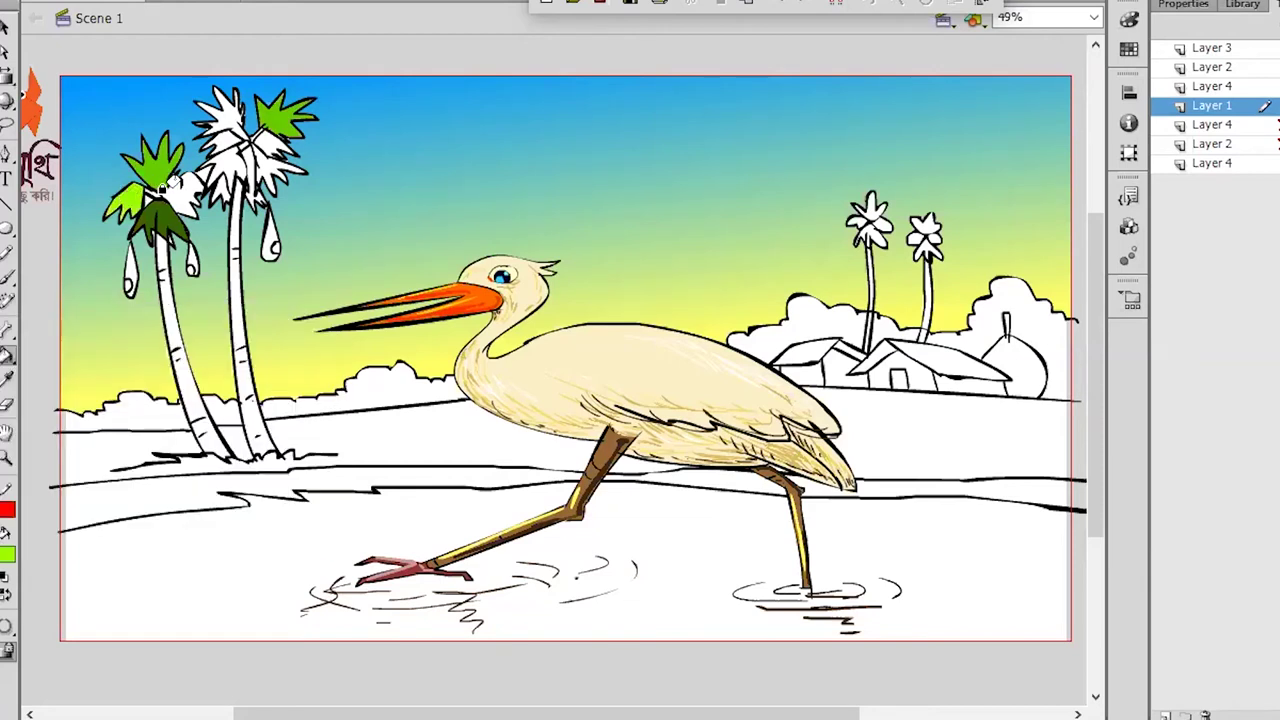
pyautogui.click(178, 190)
pyautogui.click(219, 173)
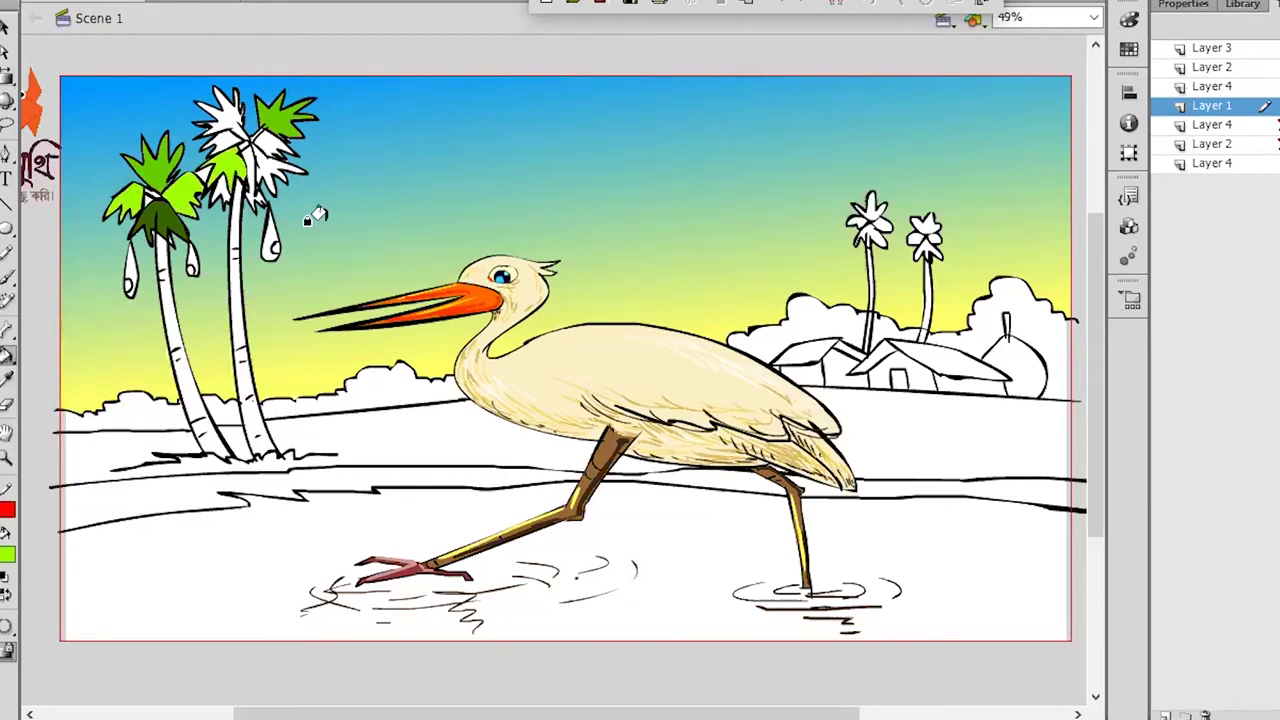
# - Fill the taller palm's lower fronds with dark green #336600 and its upper left frond with dark teal
pyautogui.click(7, 553)
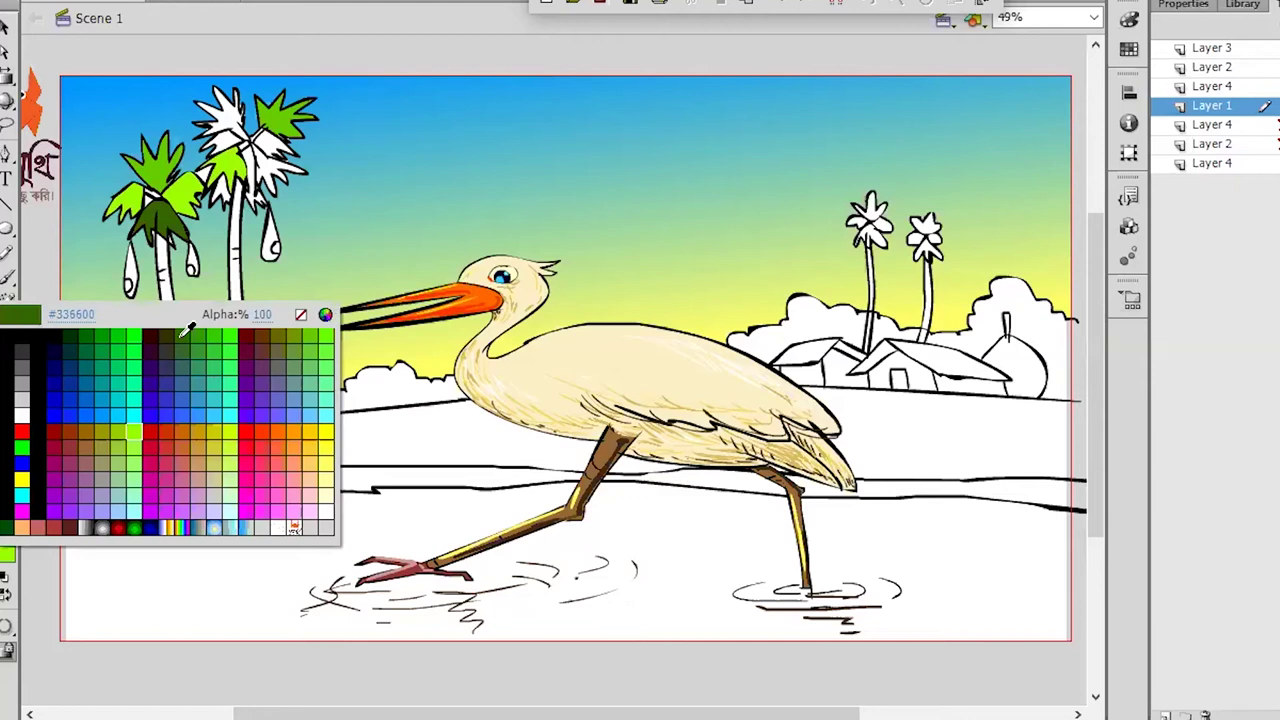
pyautogui.click(190, 334)
pyautogui.click(285, 170)
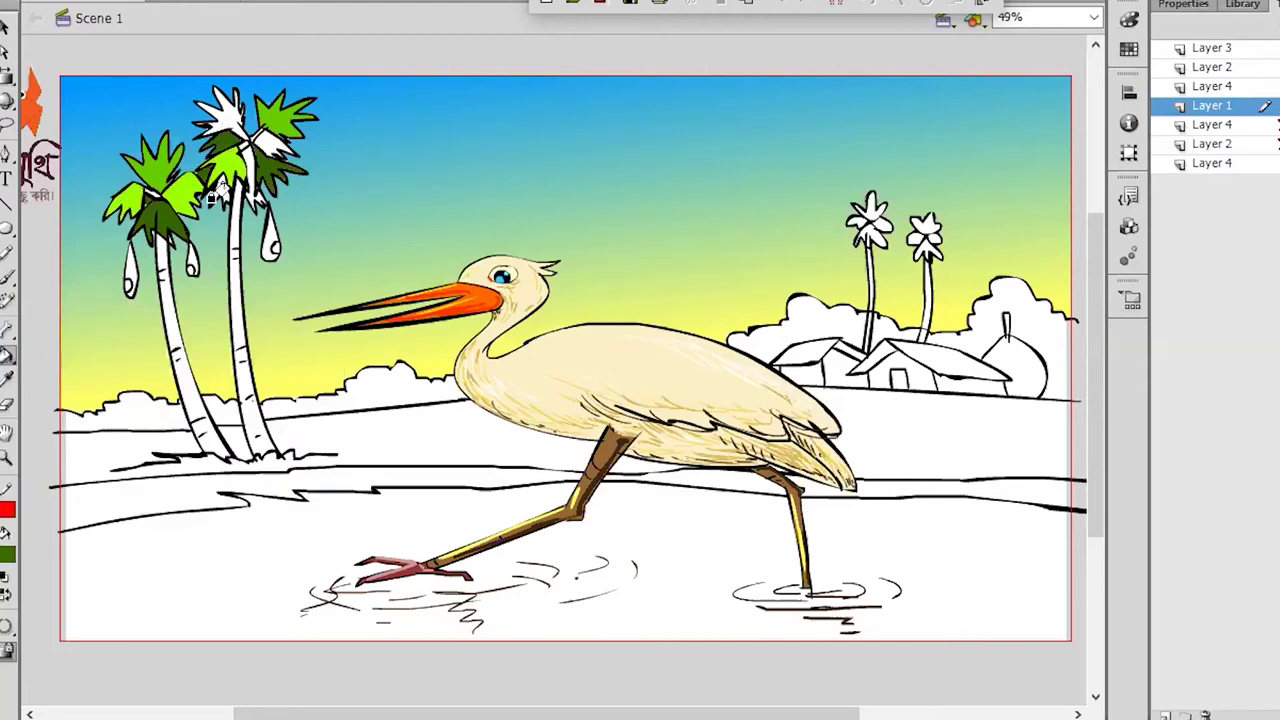
pyautogui.click(7, 553)
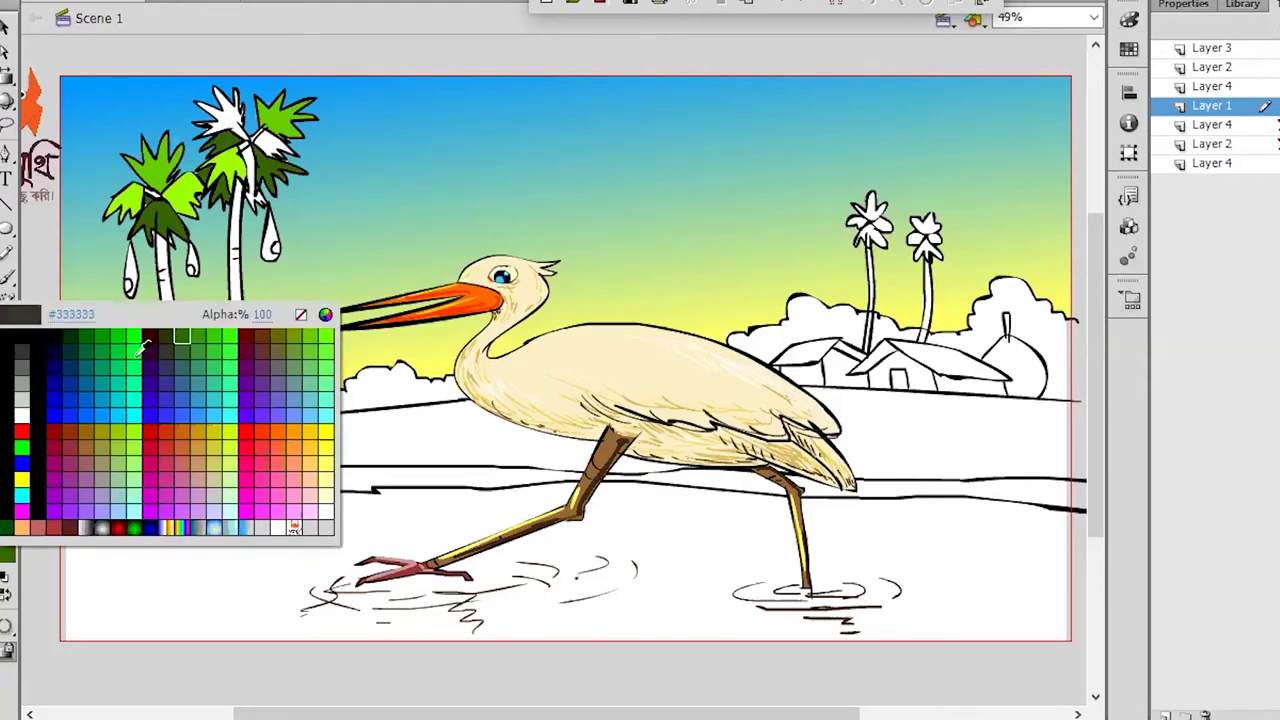
pyautogui.click(72, 342)
pyautogui.click(228, 118)
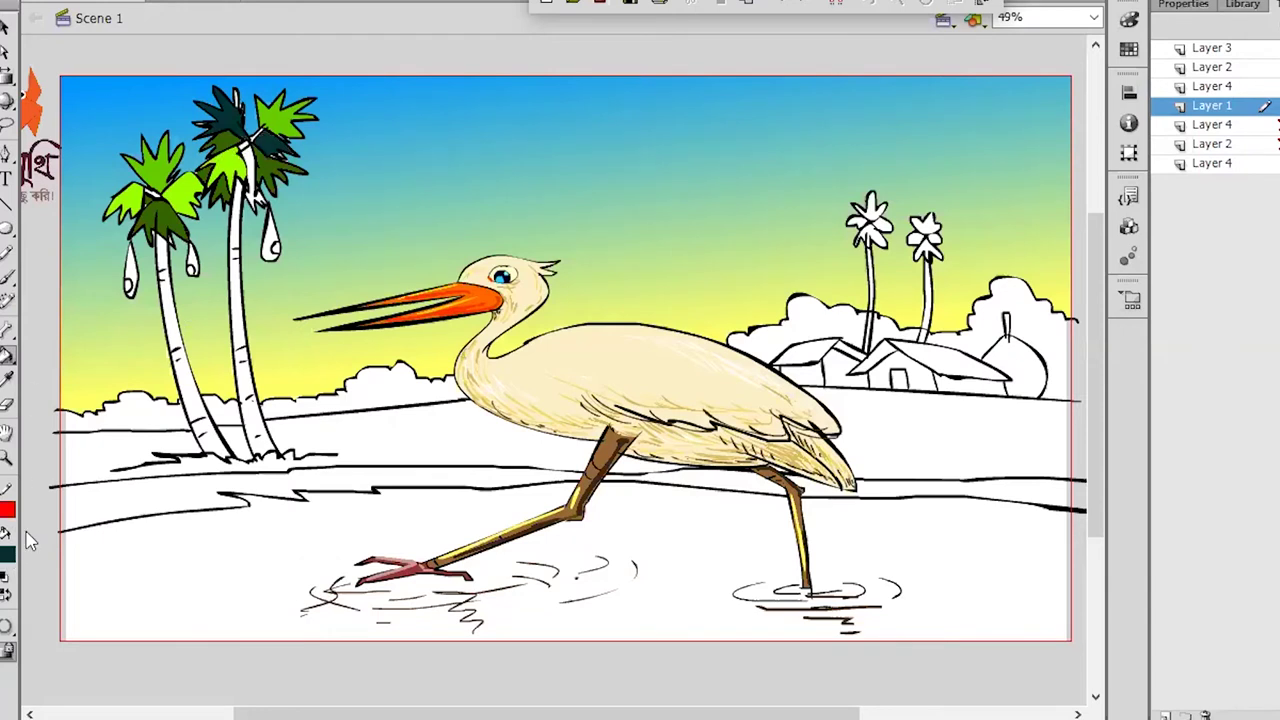
# - Fill the taller palm's remaining central frond with olive and save the document
pyautogui.click(7, 553)
pyautogui.click(106, 423)
pyautogui.hotkey('ctrl', 's')
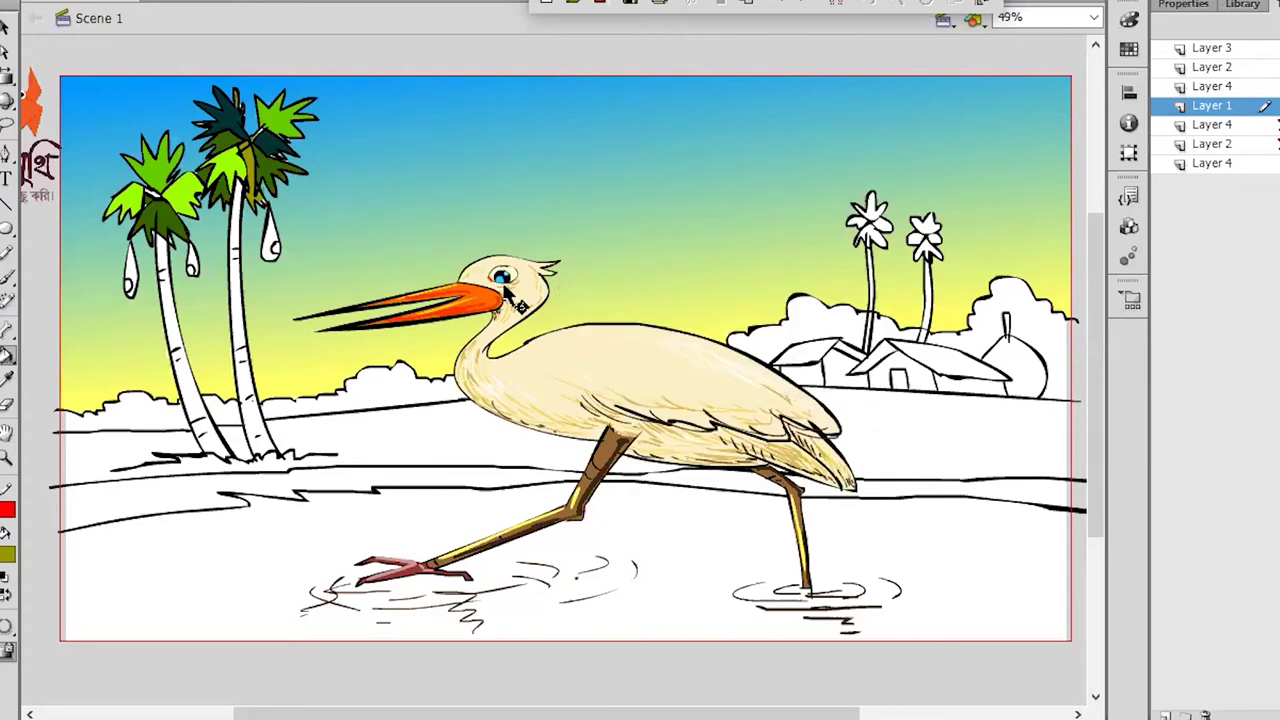
pyautogui.moveTo(460, 242); pyautogui.dragTo(977, 294)
pyautogui.hotkey('ctrl', 'a')
pyautogui.hotkey('ctrl', 'shift', 'a')
pyautogui.hotkey('ctrl', '-')
pyautogui.moveTo(758, 339); pyautogui.dragTo(933, 300)
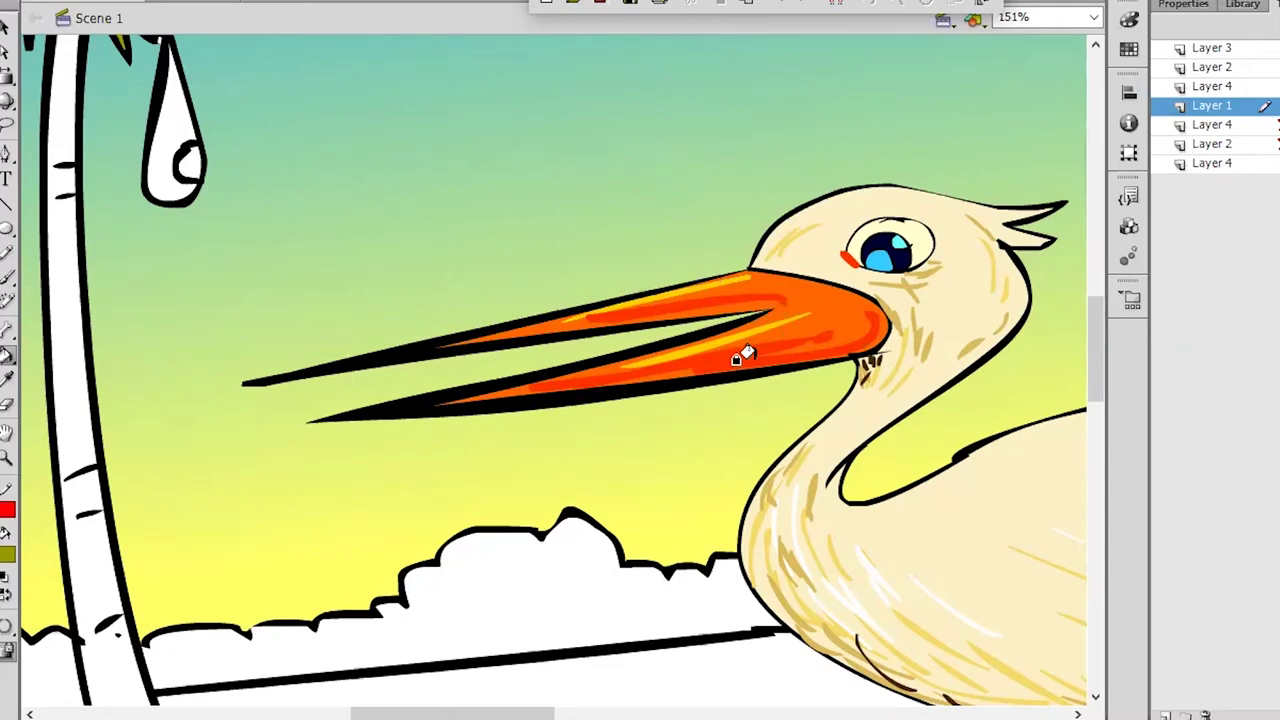
pyautogui.click(622, 432)
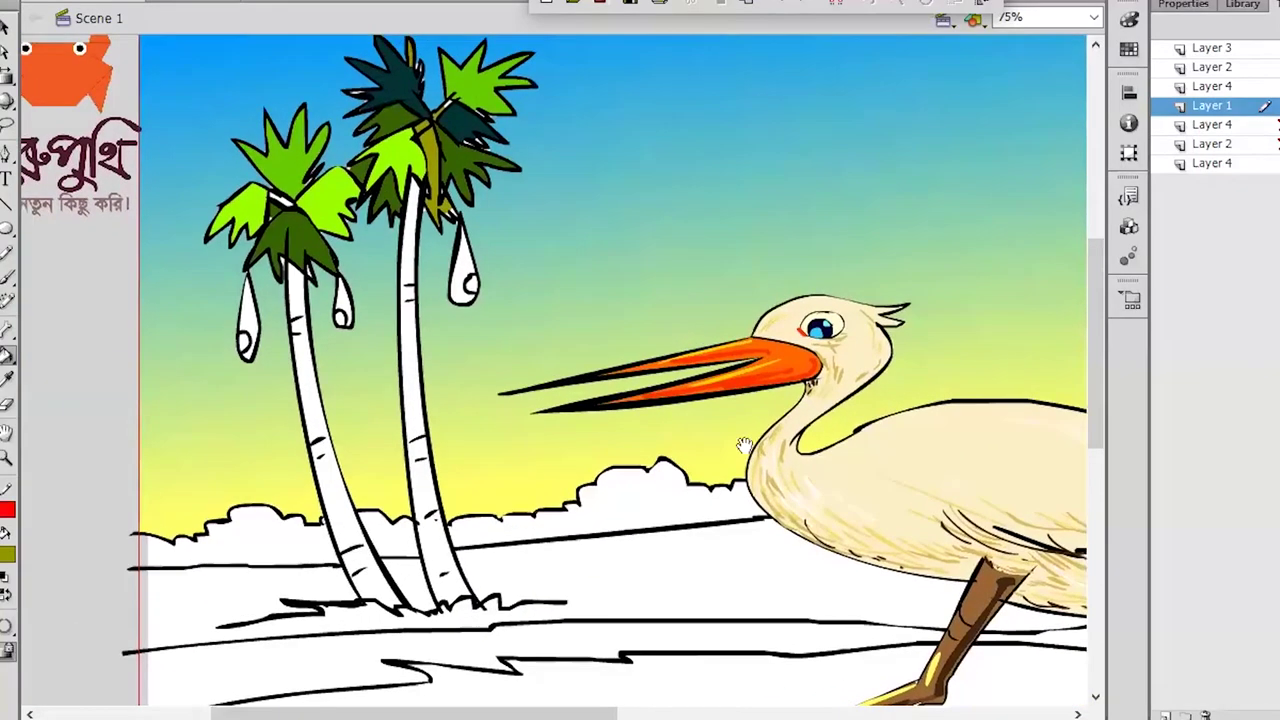
# - Fill the three hanging nests on the foreground palms with reddish brown
pyautogui.click(7, 552)
pyautogui.click(80, 428)
pyautogui.click(245, 320)
pyautogui.click(340, 306)
pyautogui.click(460, 275)
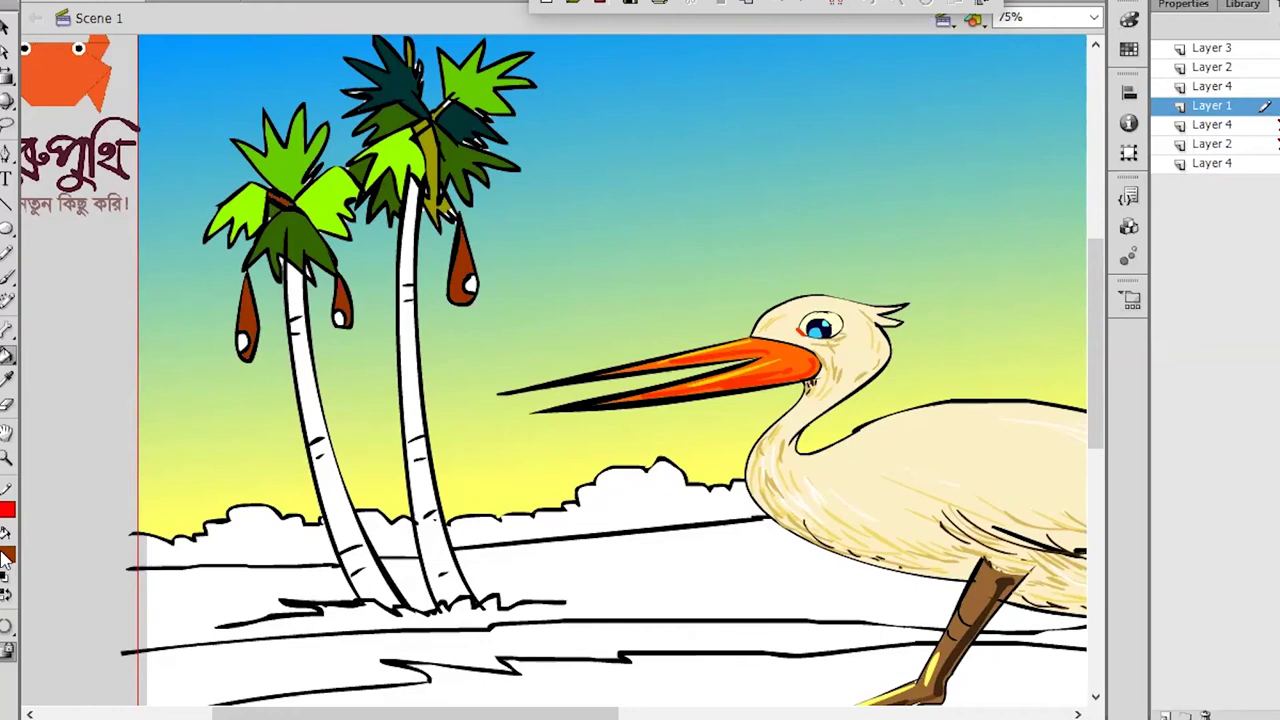
# - Fill the round openings of the three hanging nests with very dark brown
pyautogui.click(7, 556)
pyautogui.click(150, 337)
pyautogui.click(243, 341)
pyautogui.click(340, 318)
pyautogui.click(468, 284)
# - Fill the taller foreground palm's trunk sections with brown #663300
pyautogui.click(10, 555)
pyautogui.click(262, 338)
pyautogui.click(408, 346)
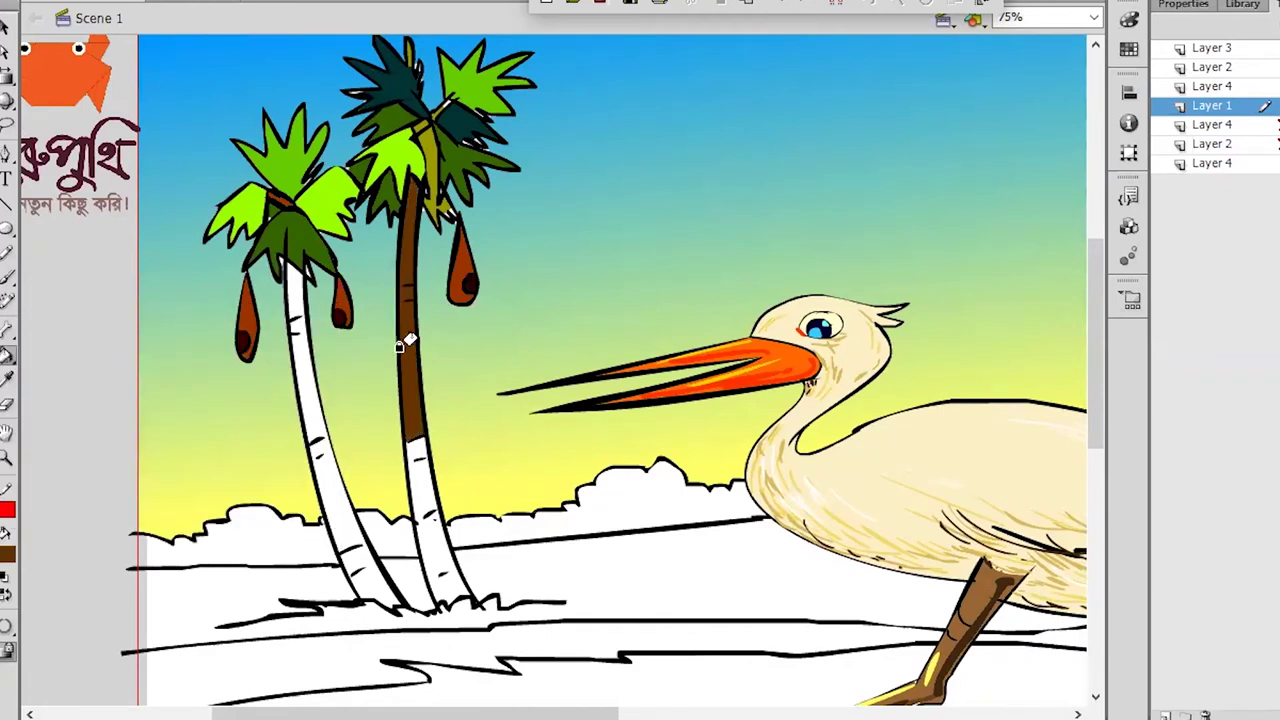
pyautogui.click(419, 512)
# - Fill the shorter palm's trunk with reddish brown, and sample the dark green of its lower frond
pyautogui.click(8, 555)
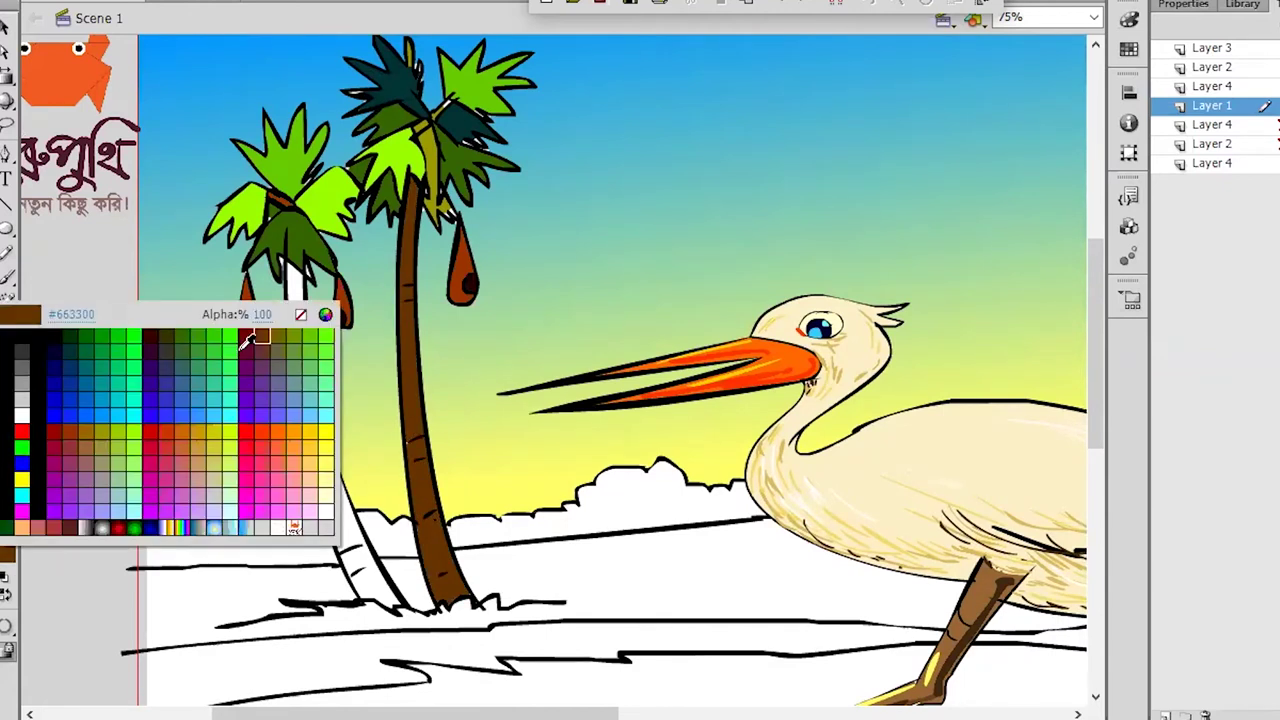
pyautogui.click(77, 423)
pyautogui.click(292, 330)
pyautogui.click(288, 290)
pyautogui.press('i')
pyautogui.click(288, 262)
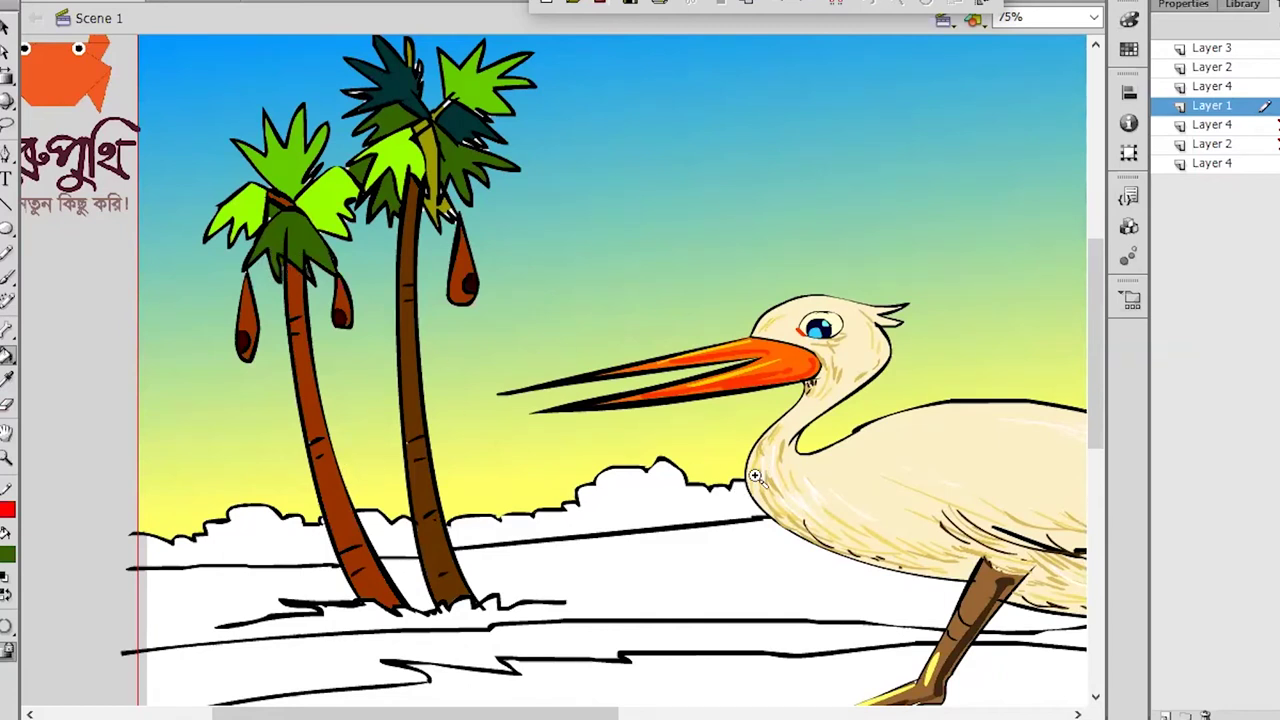
# - Fill the distant bushes behind the foreground palms and around the village huts with green #339966
pyautogui.click(718, 505)
pyautogui.moveTo(724, 420); pyautogui.dragTo(691, 483)
pyautogui.moveTo(213, 173); pyautogui.dragTo(1019, 636)
pyautogui.moveTo(700, 515); pyautogui.dragTo(700, 523)
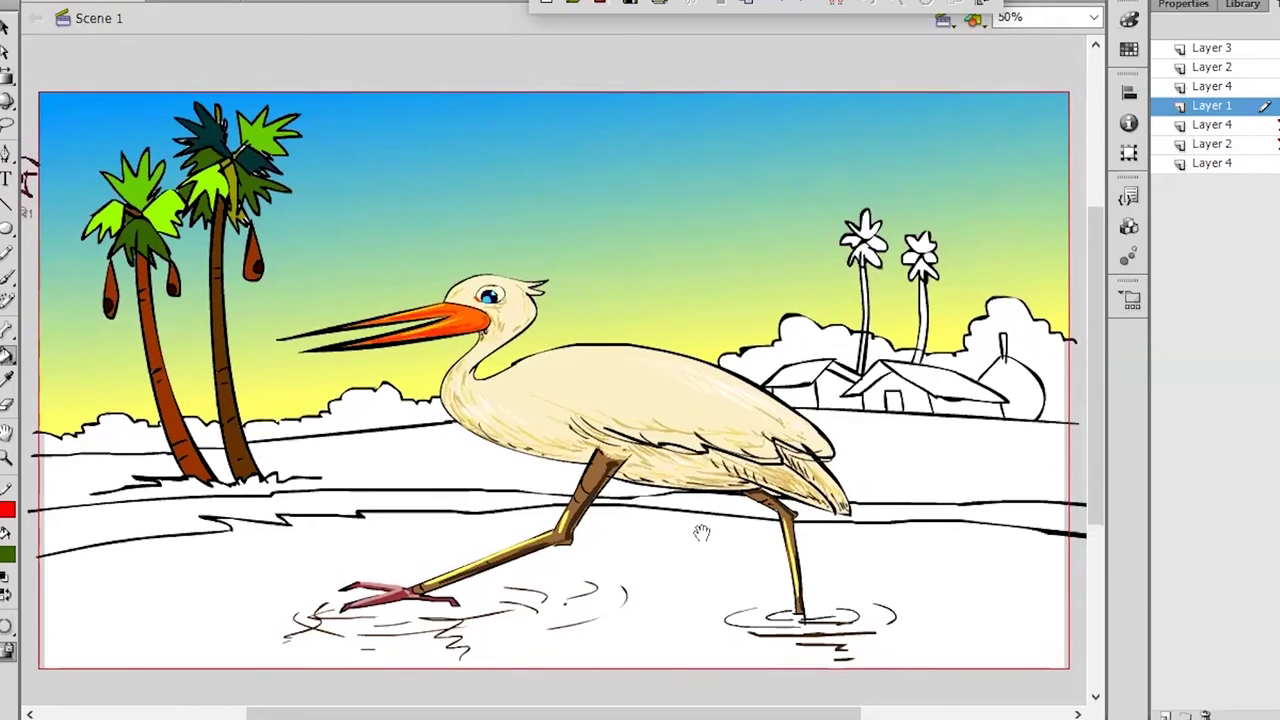
pyautogui.click(8, 553)
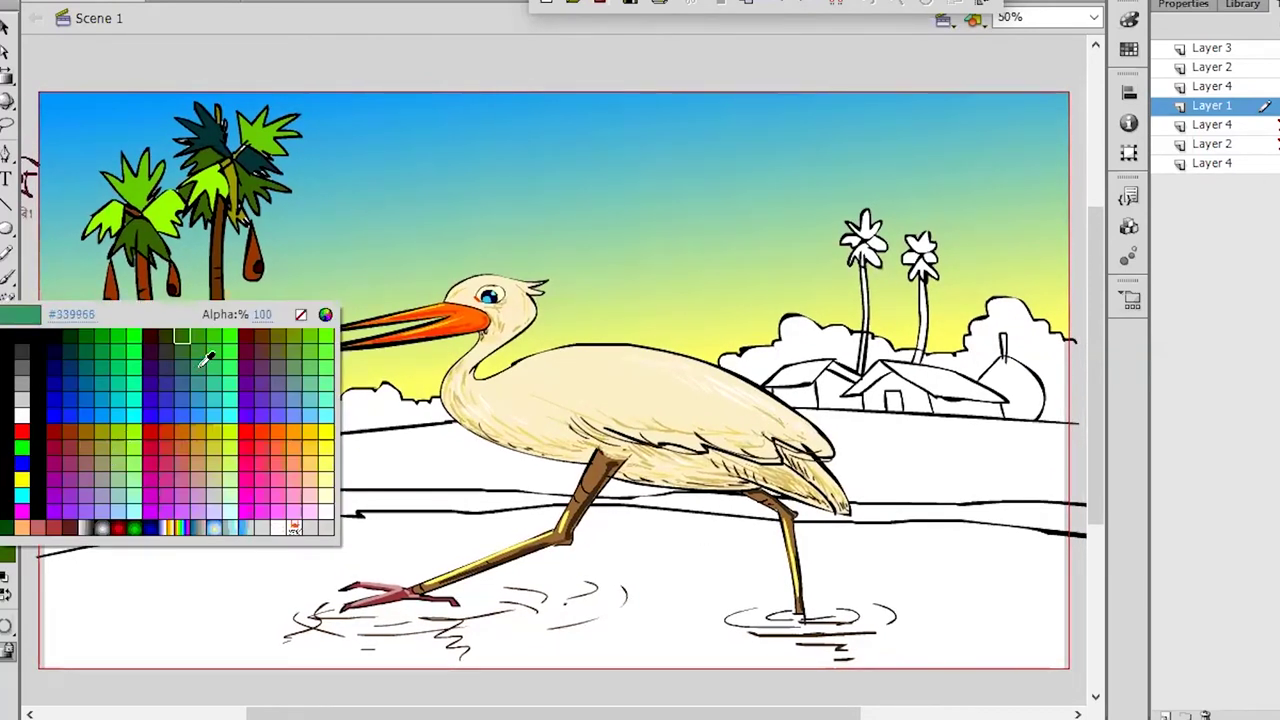
pyautogui.click(199, 366)
pyautogui.click(125, 435)
pyautogui.click(208, 435)
pyautogui.click(350, 418)
pyautogui.click(890, 352)
pyautogui.click(960, 359)
pyautogui.moveTo(1022, 389); pyautogui.dragTo(1014, 390)
# - Fill the fronds of the two distant palms behind the huts with bright green
pyautogui.click(8, 556)
pyautogui.click(327, 335)
pyautogui.click(857, 226)
pyautogui.click(869, 243)
pyautogui.click(845, 242)
pyautogui.click(863, 257)
pyautogui.click(912, 243)
pyautogui.click(921, 251)
pyautogui.click(902, 259)
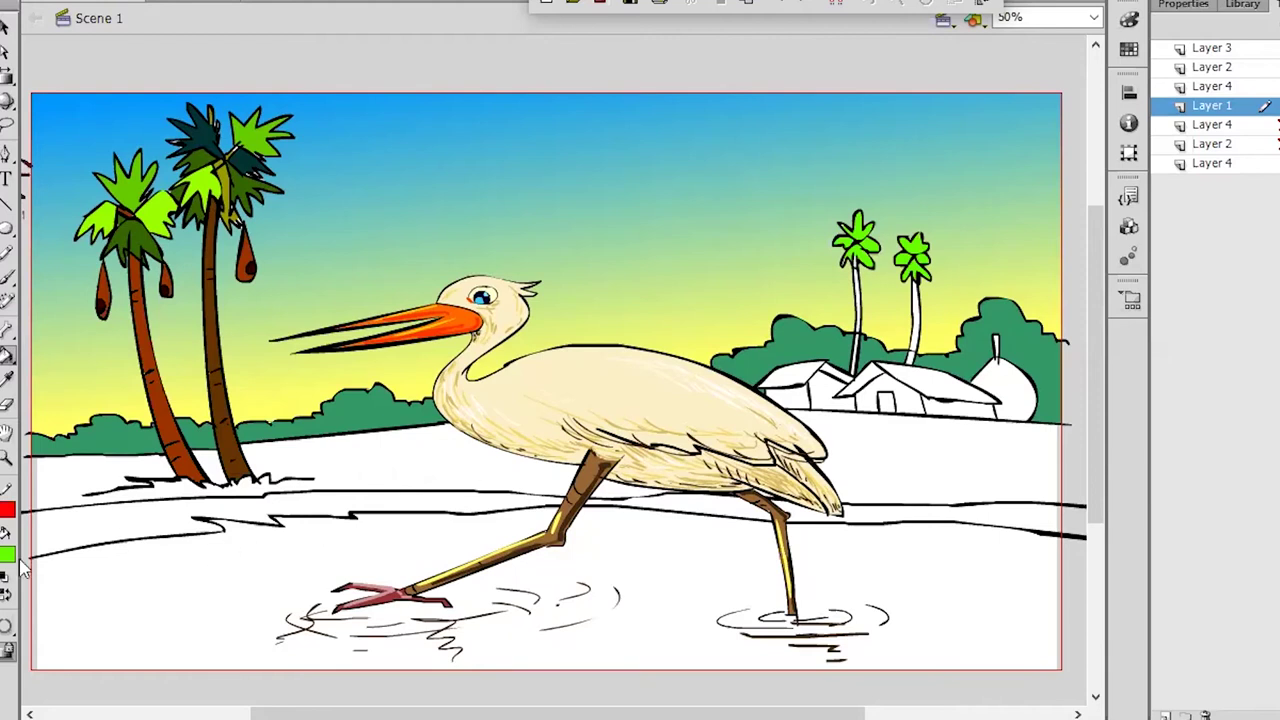
# - Fill the trunks of the two distant palms with reddish brown, including the sections overlapping the bushes
pyautogui.click(8, 556)
pyautogui.click(71, 433)
pyautogui.click(856, 286)
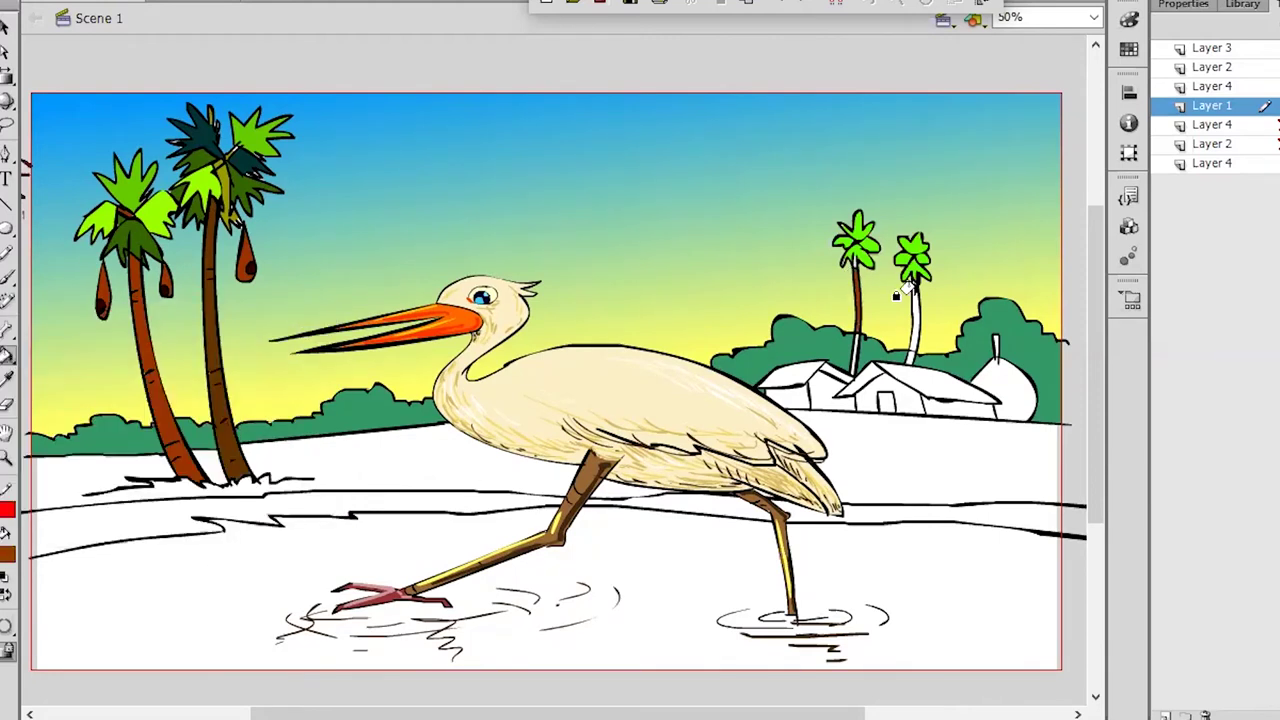
pyautogui.keyDown('ctrl'); pyautogui.click(918, 331); pyautogui.keyUp('ctrl')
pyautogui.click(546, 375)
pyautogui.click(533, 407)
pyautogui.click(420, 408)
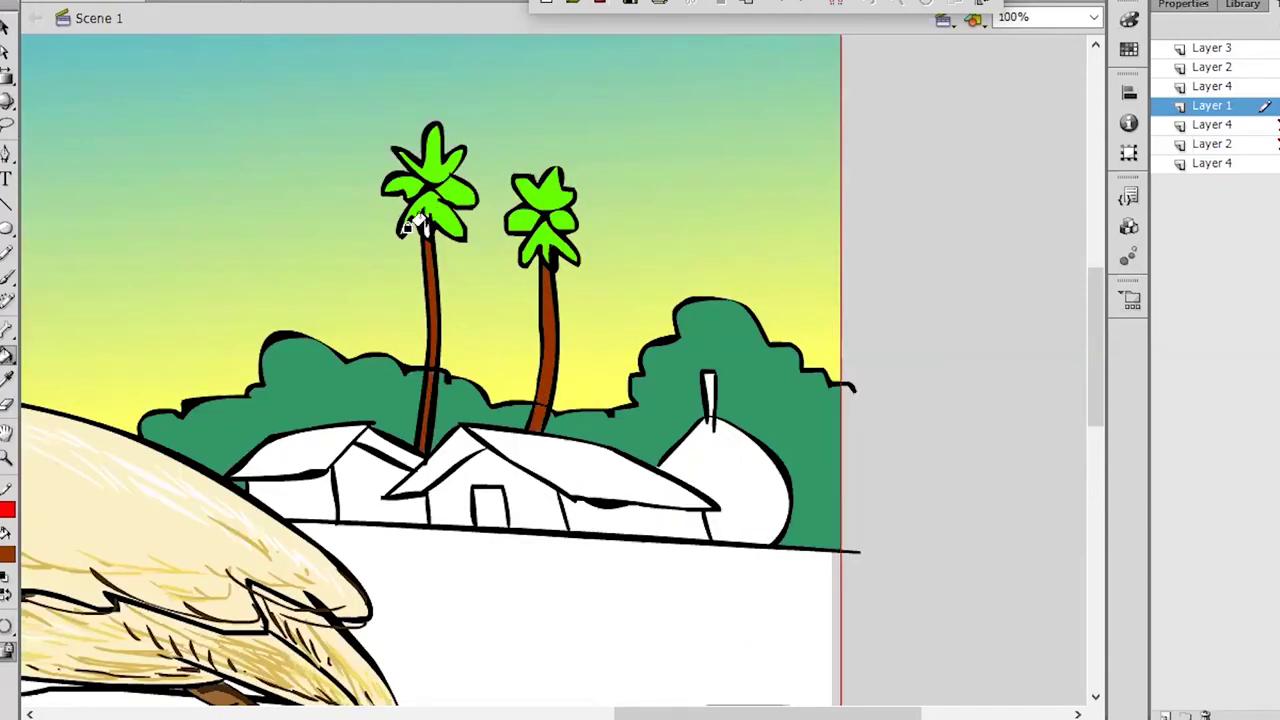
# - Fill the rounded haystack beside the village huts with golden yellow
pyautogui.press('i')
pyautogui.click(415, 222)
pyautogui.hotkey('ctrl', '-')
pyautogui.moveTo(665, 452); pyautogui.dragTo(1038, 400)
pyautogui.click(8, 555)
pyautogui.click(304, 449)
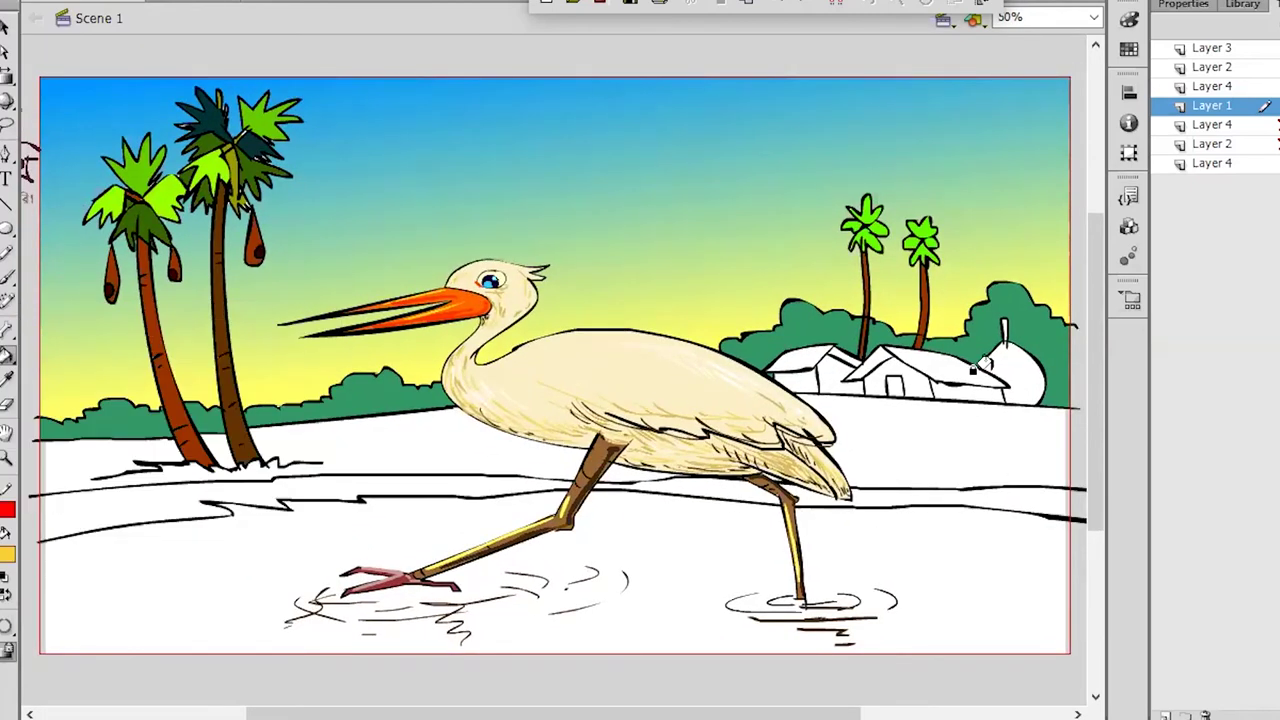
pyautogui.click(1018, 380)
# - Fill the middle hut's roof with lavender #9999CC and the left hut's roof with dusty mauve
pyautogui.click(7, 553)
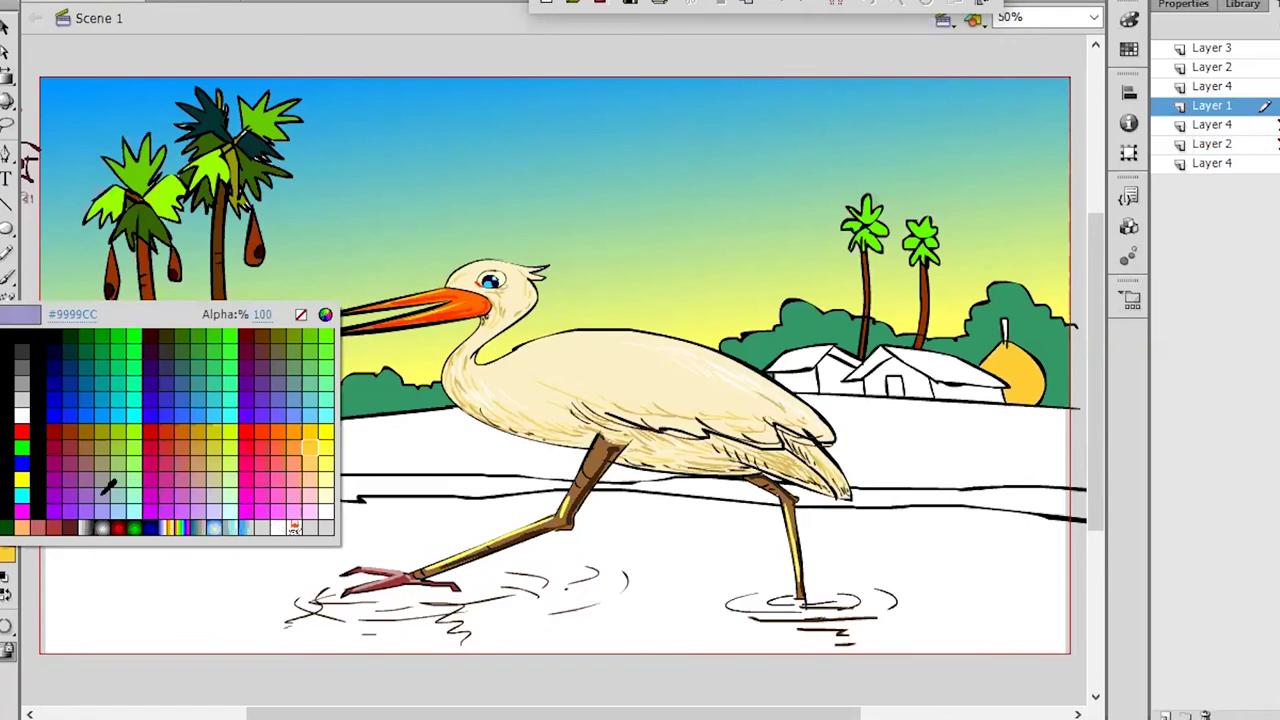
pyautogui.click(107, 487)
pyautogui.click(905, 365)
pyautogui.click(7, 554)
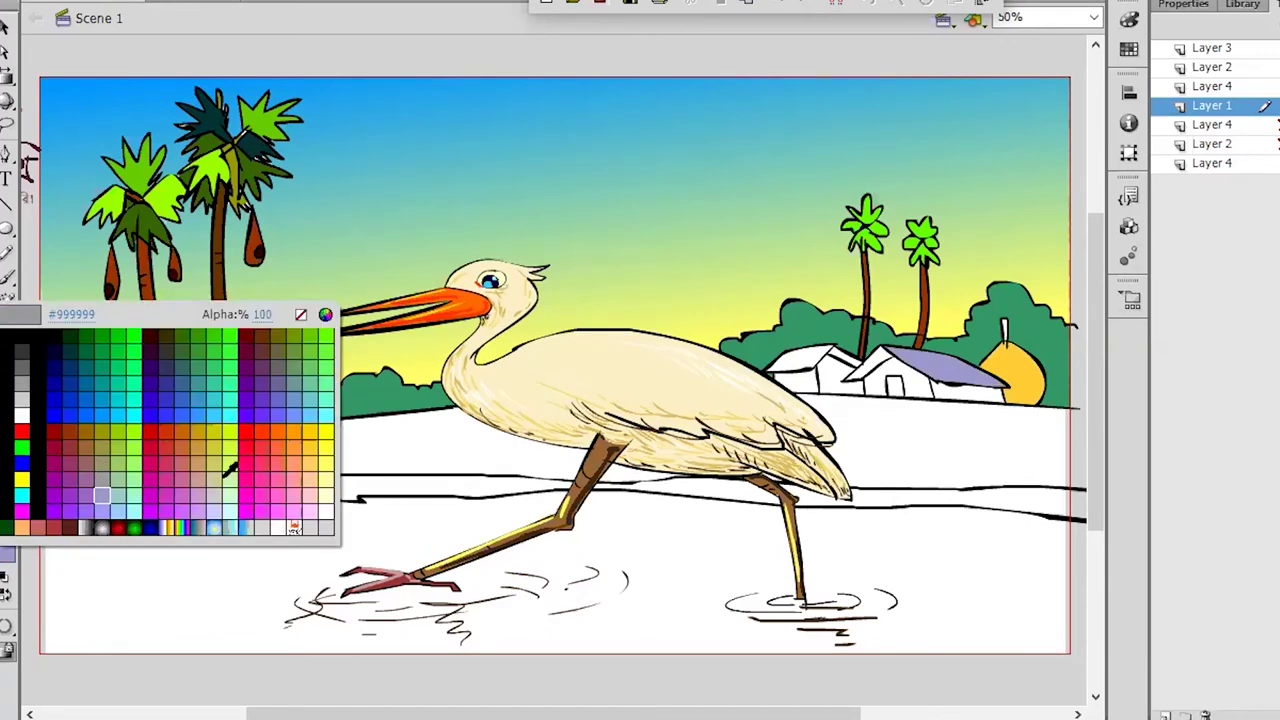
pyautogui.click(208, 472)
pyautogui.click(805, 358)
# - Fill the left hut's gable slope with a custom darker mauve and the middle hut's gable slope with orange-brown
pyautogui.click(7, 554)
pyautogui.click(325, 313)
pyautogui.moveTo(947, 260); pyautogui.dragTo(947, 295)
pyautogui.click(937, 318)
pyautogui.click(541, 490)
pyautogui.click(522, 490)
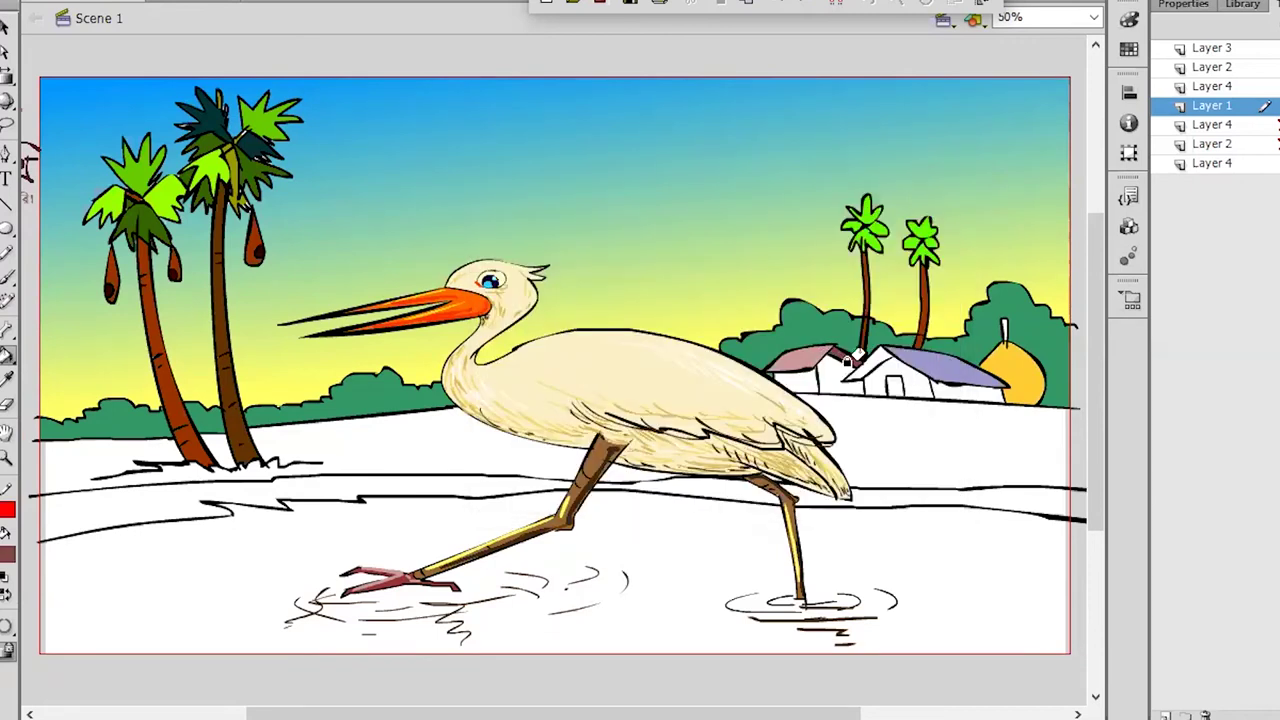
pyautogui.click(8, 554)
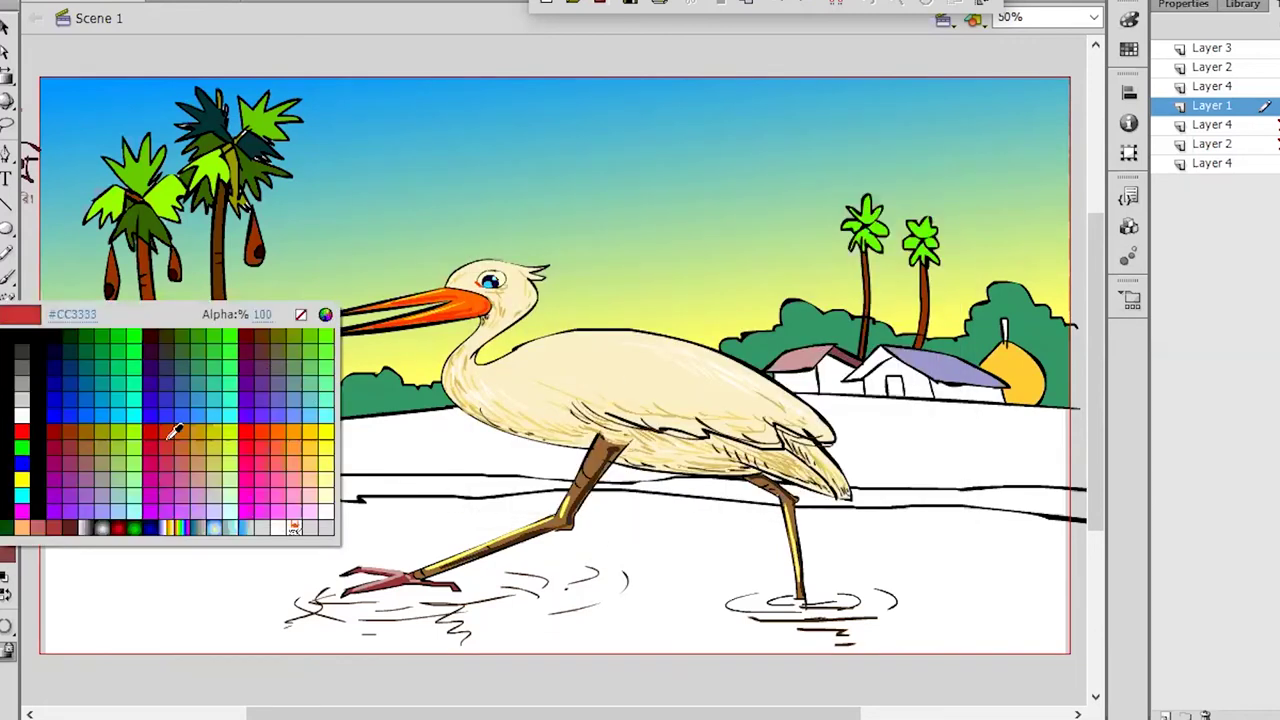
pyautogui.click(186, 439)
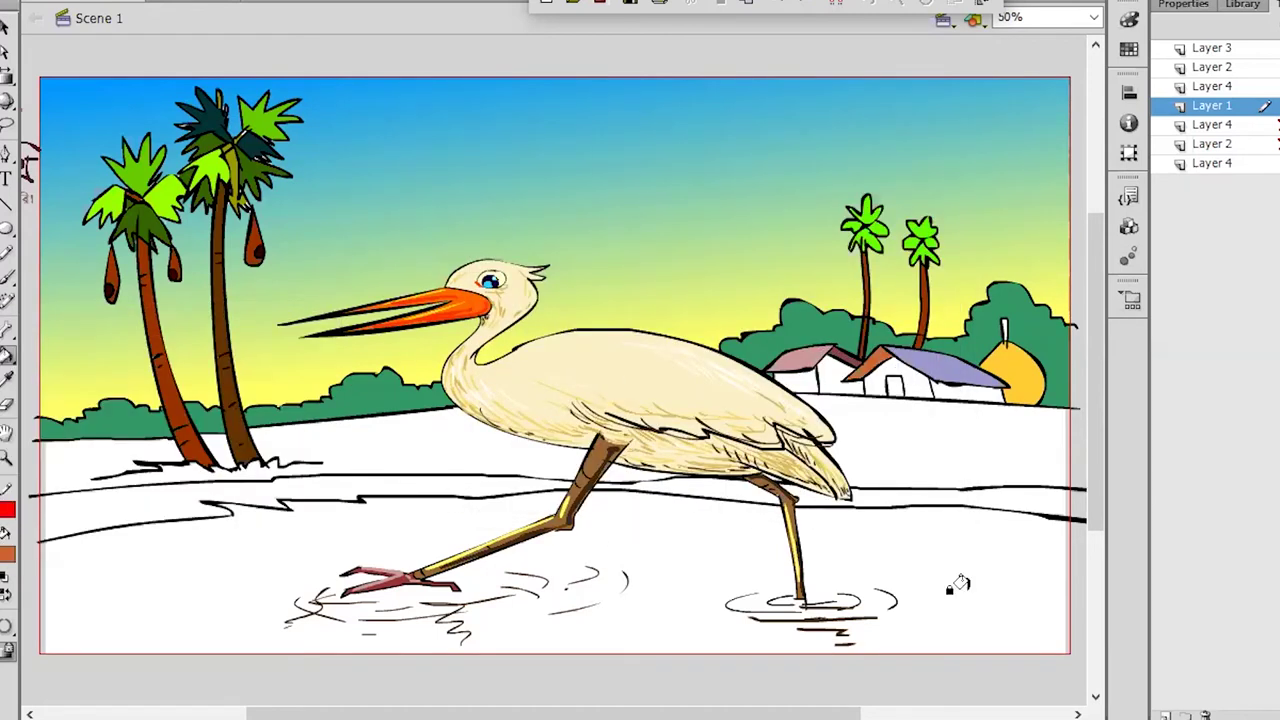
# - Colour the hut walls: rose on the middle hut's front, ochre on the side walls, orange on the left hut's front
pyautogui.click(8, 554)
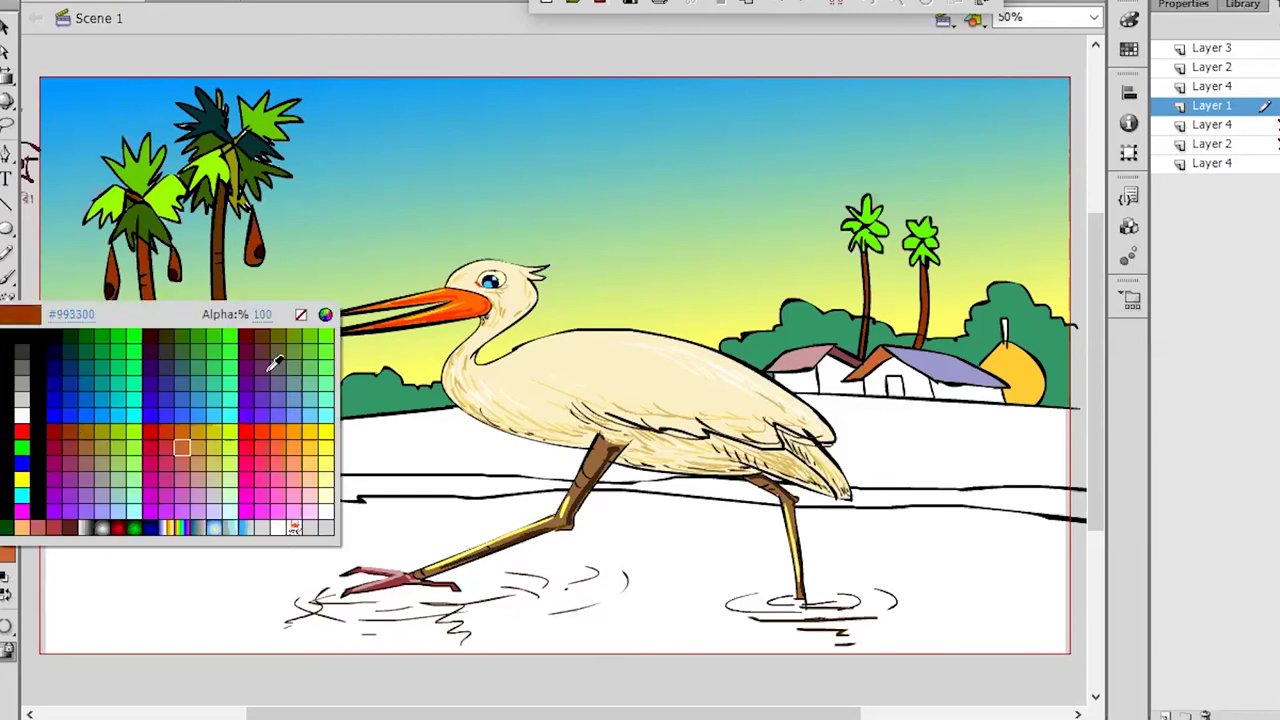
pyautogui.click(186, 452)
pyautogui.click(890, 372)
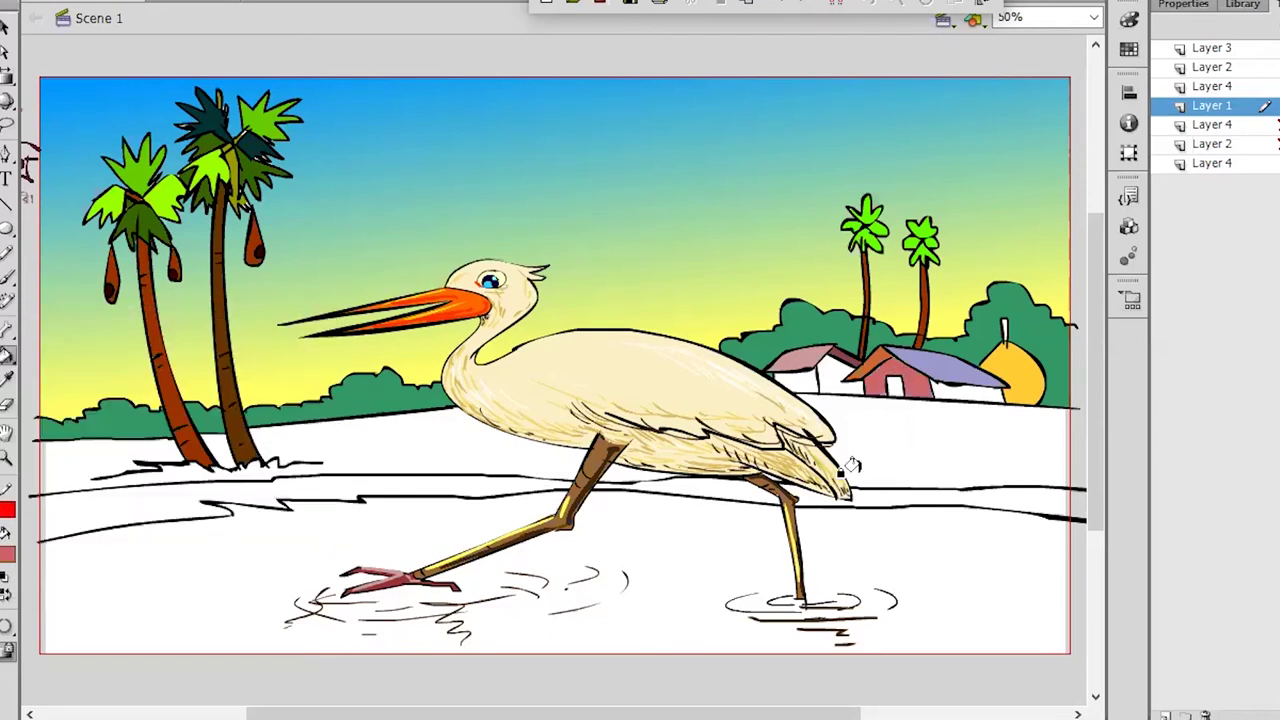
pyautogui.click(8, 556)
pyautogui.click(183, 457)
pyautogui.click(830, 376)
pyautogui.click(973, 390)
pyautogui.click(8, 556)
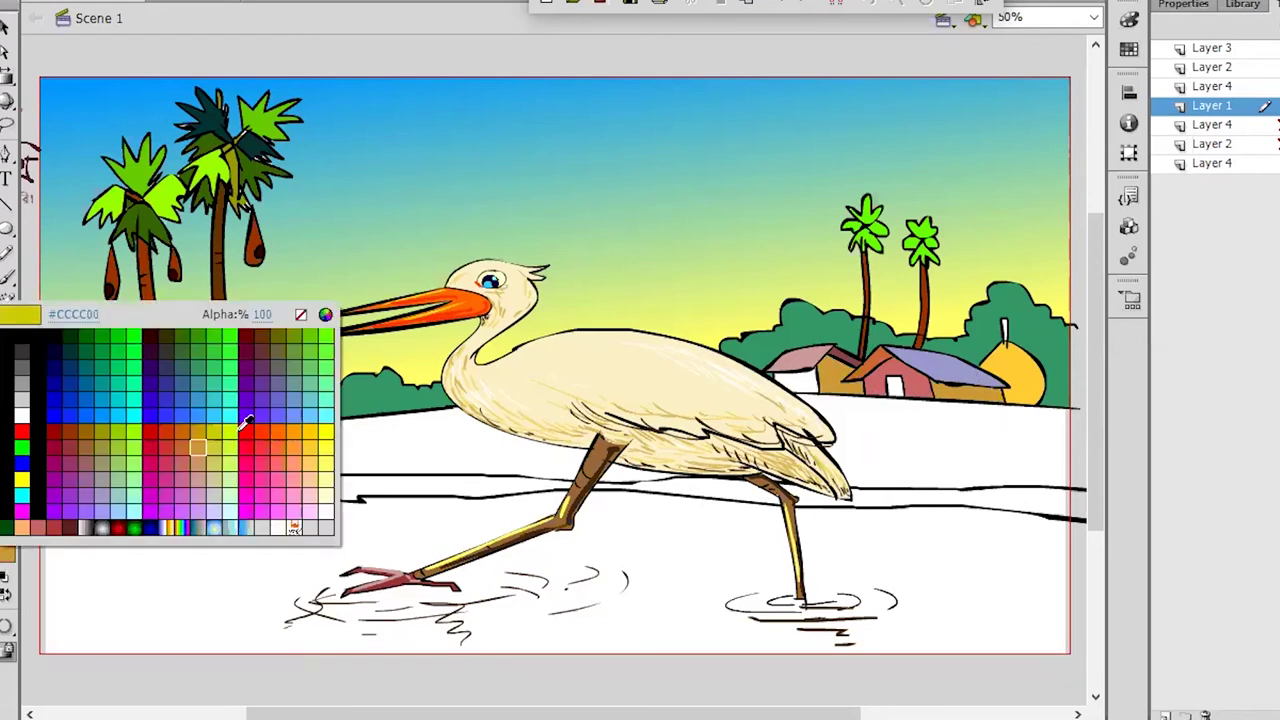
pyautogui.click(286, 437)
pyautogui.click(795, 380)
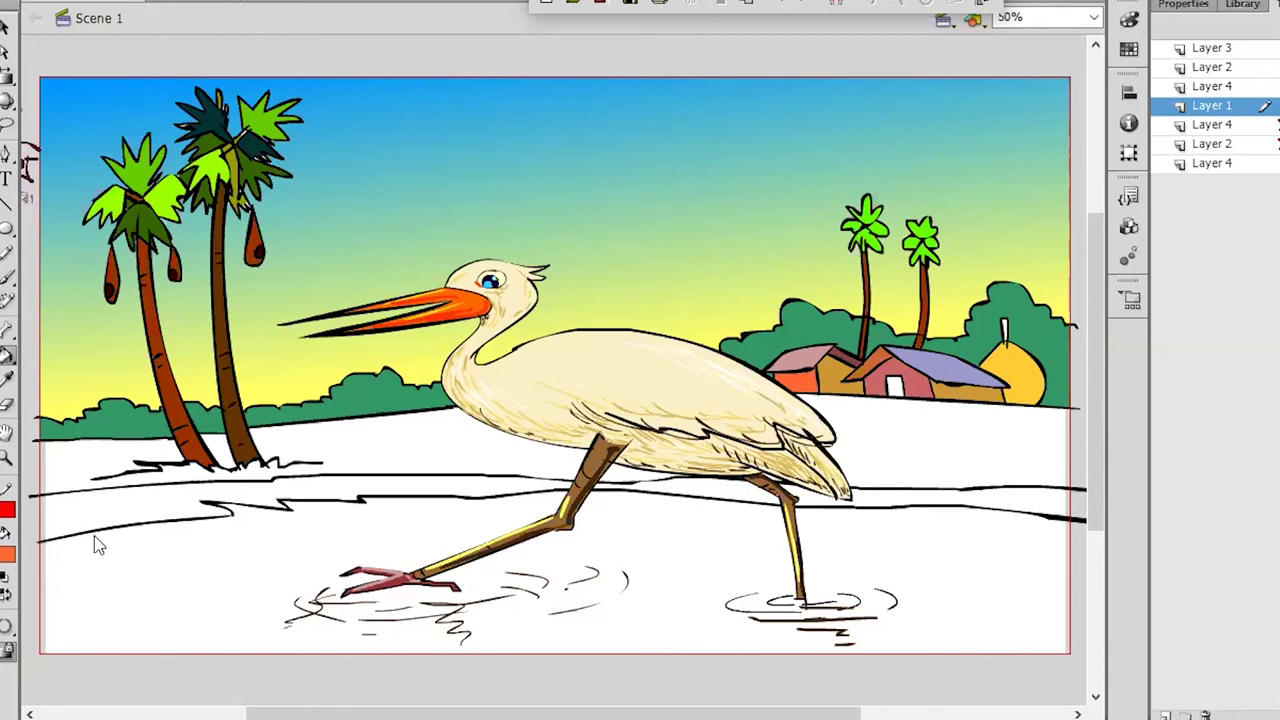
# - Fill the middle hut's door with dark blue and save the file
pyautogui.click(8, 556)
pyautogui.click(189, 358)
pyautogui.hotkey('ctrl', 's')
pyautogui.moveTo(463, 470)
pyautogui.mouseDown()
pyautogui.moveTo(482, 470)
pyautogui.moveTo(473, 454)
pyautogui.moveTo(463, 467)
pyautogui.mouseUp()
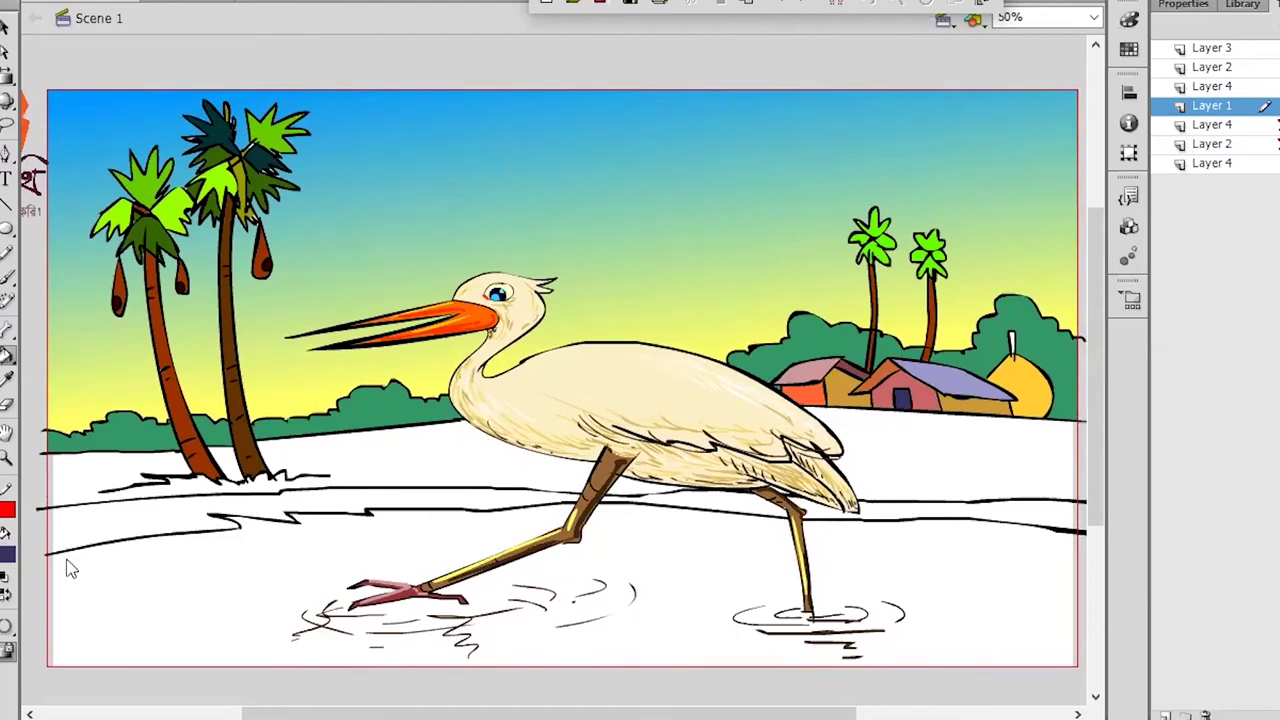
# - Fill the grassy field behind the stork with yellow-green, including the areas around the foreground palm trunks
pyautogui.click(8, 556)
pyautogui.click(130, 427)
pyautogui.click(212, 462)
pyautogui.click(218, 466)
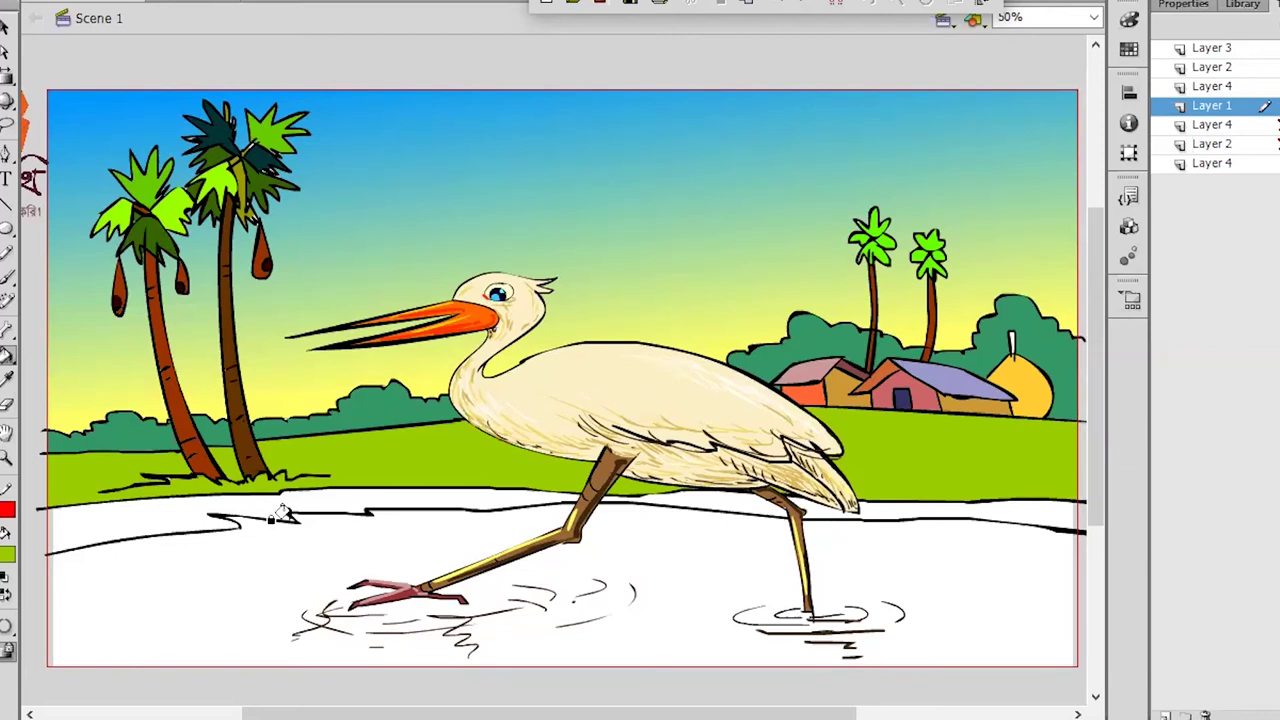
# - Fill the haystack's pole with dark brown and the riverbank strip with dark green
pyautogui.click(8, 553)
pyautogui.click(114, 429)
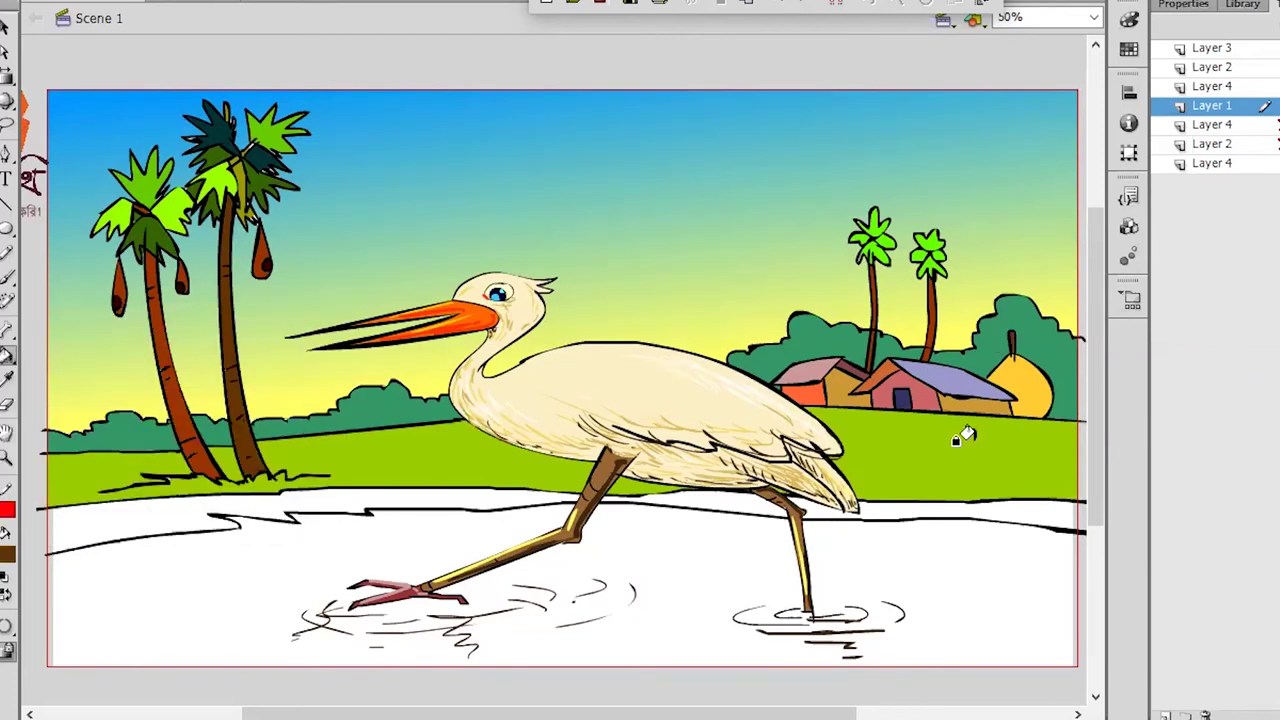
pyautogui.click(8, 553)
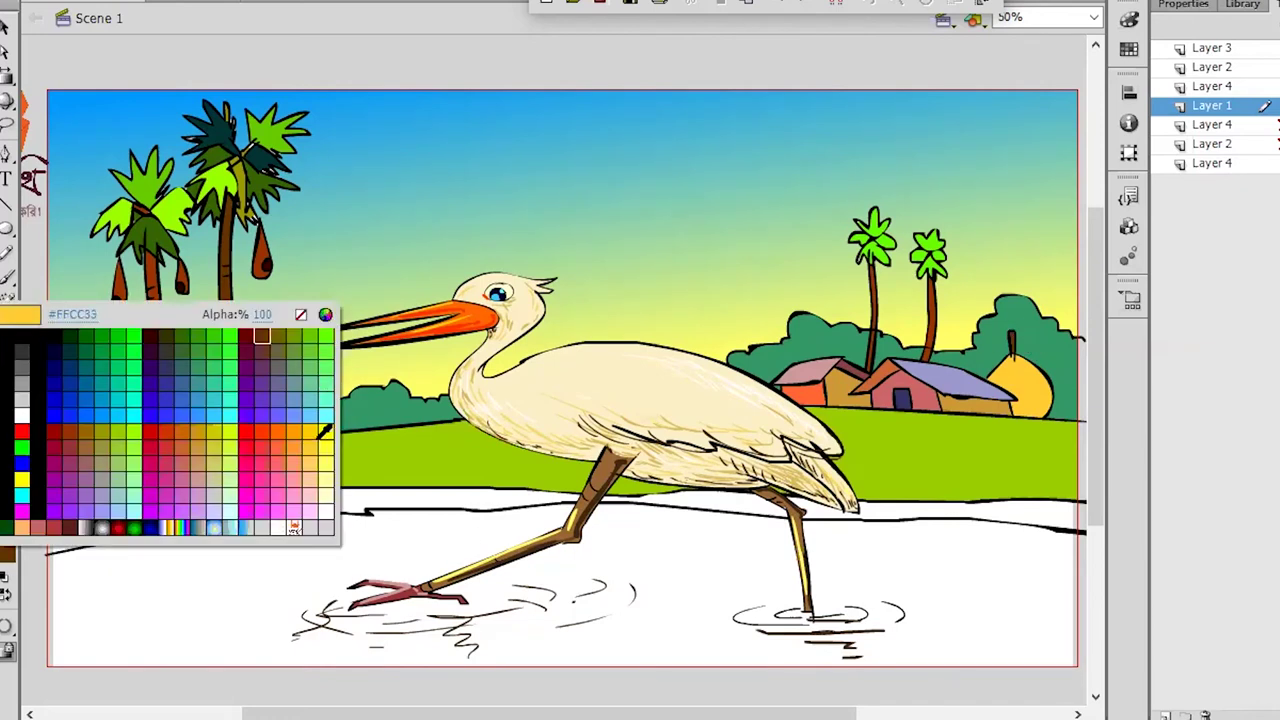
pyautogui.click(185, 341)
pyautogui.click(213, 542)
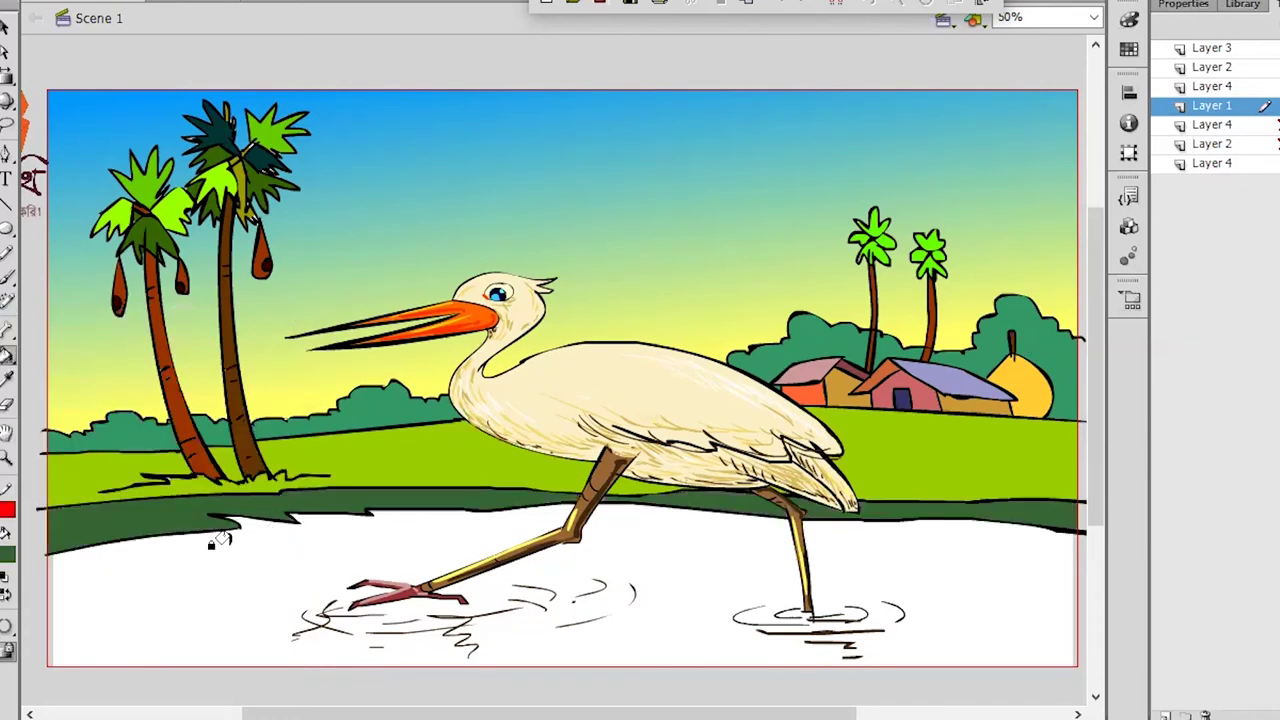
# - Fill the river water with light blue #33CCFF
pyautogui.click(8, 553)
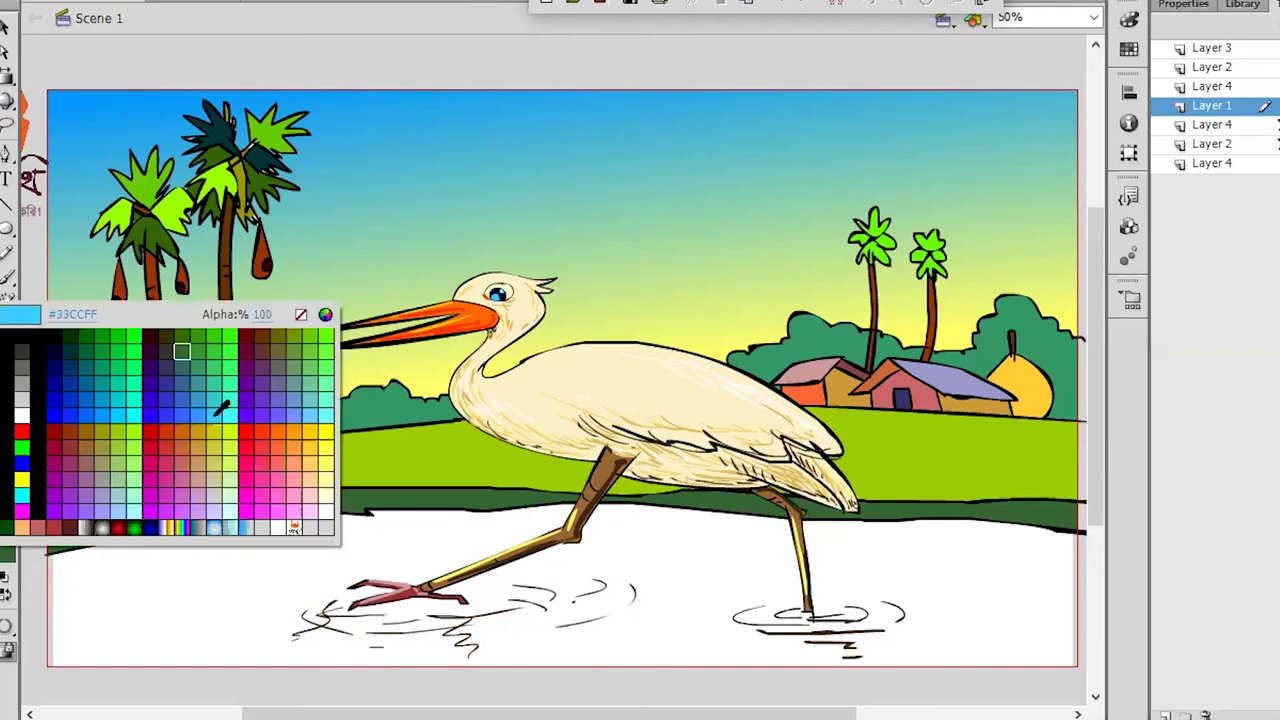
pyautogui.click(220, 408)
pyautogui.click(245, 578)
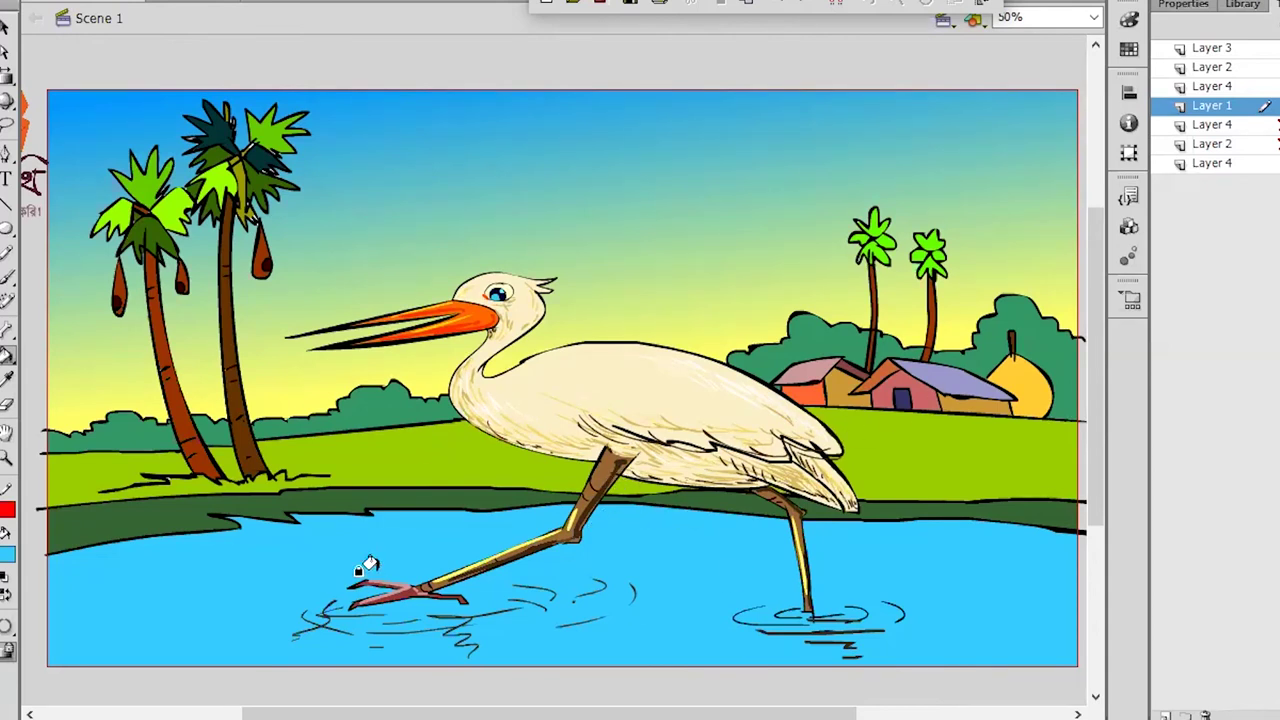
# - Outline wavy reflection bands across the river with the Pencil tool
pyautogui.click(8, 255)
pyautogui.moveTo(29, 614)
pyautogui.mouseDown()
pyautogui.moveTo(504, 529)
pyautogui.moveTo(852, 524)
pyautogui.mouseUp()
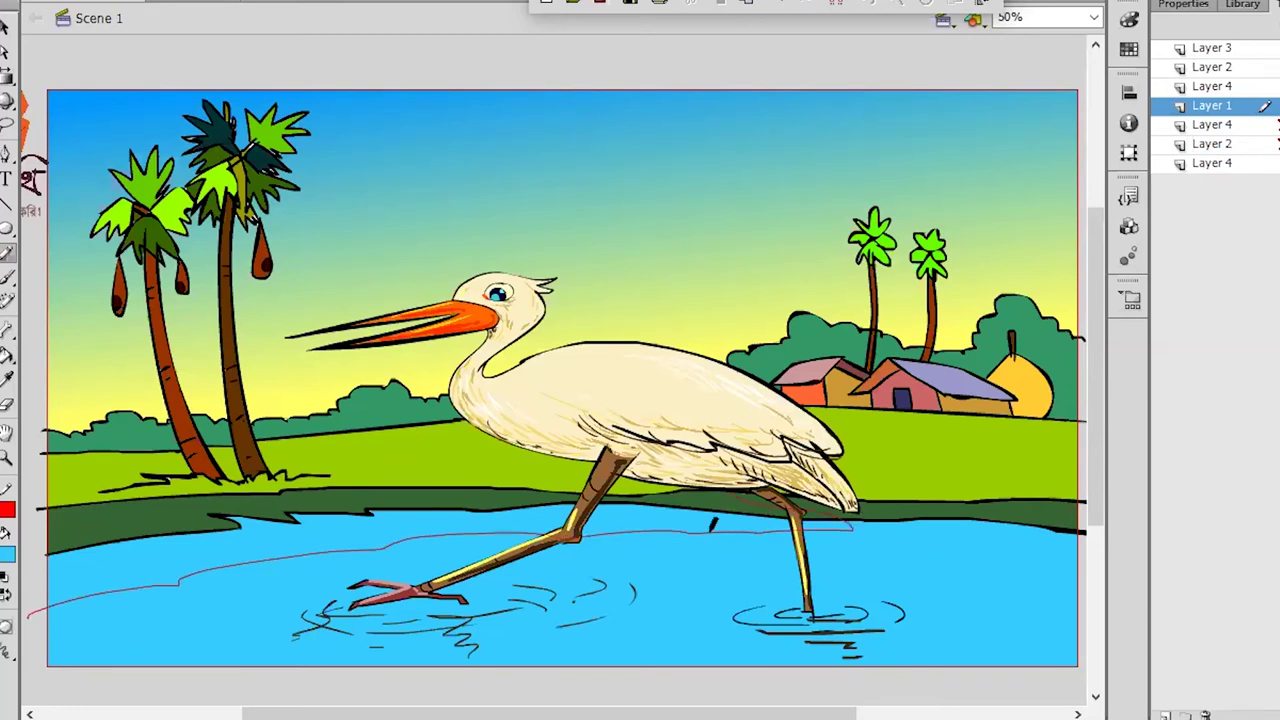
pyautogui.moveTo(376, 566)
pyautogui.mouseDown()
pyautogui.moveTo(1064, 556)
pyautogui.moveTo(1088, 558)
pyautogui.moveTo(1128, 594)
pyautogui.mouseUp()
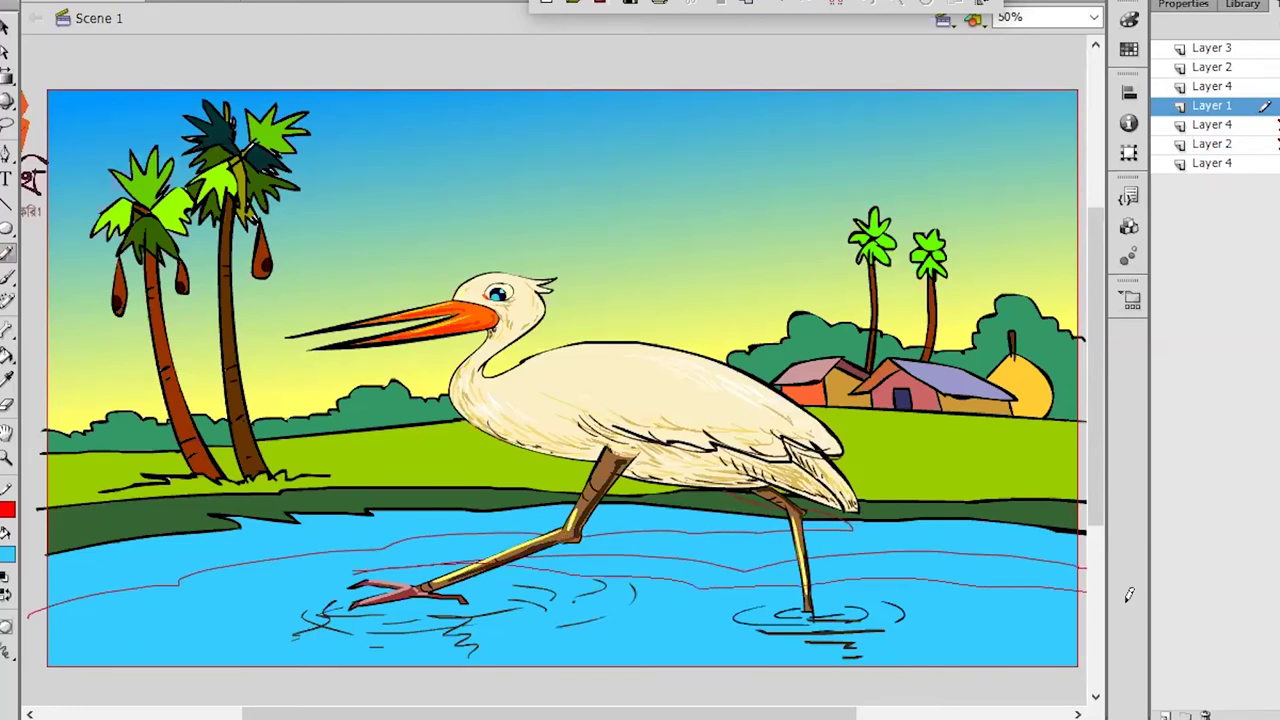
pyautogui.moveTo(36, 576)
pyautogui.mouseDown()
pyautogui.moveTo(355, 520)
pyautogui.moveTo(716, 507)
pyautogui.mouseUp()
pyautogui.moveTo(92, 685)
pyautogui.mouseDown()
pyautogui.moveTo(580, 602)
pyautogui.moveTo(202, 692)
pyautogui.mouseUp()
# - Fill the reflection bands in the water with the blue-to-yellow gradient, using an unlocked fill
pyautogui.click(288, 541)
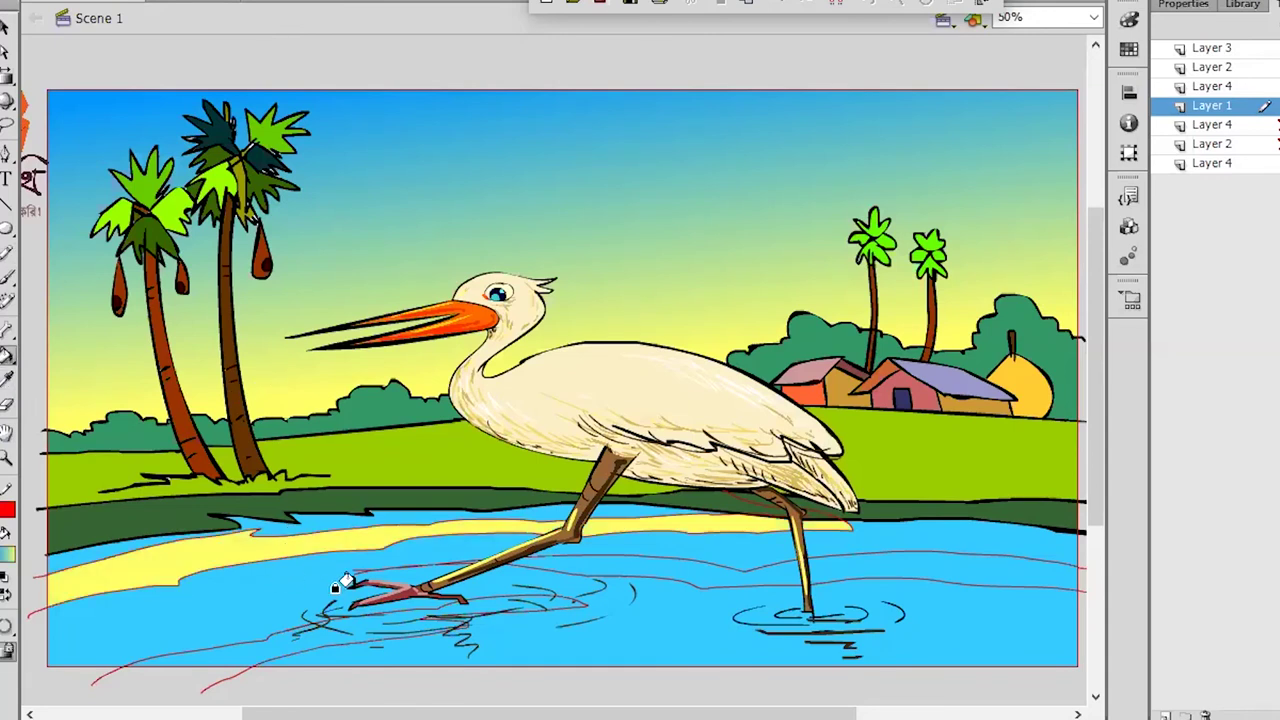
pyautogui.click(7, 653)
pyautogui.click(205, 570)
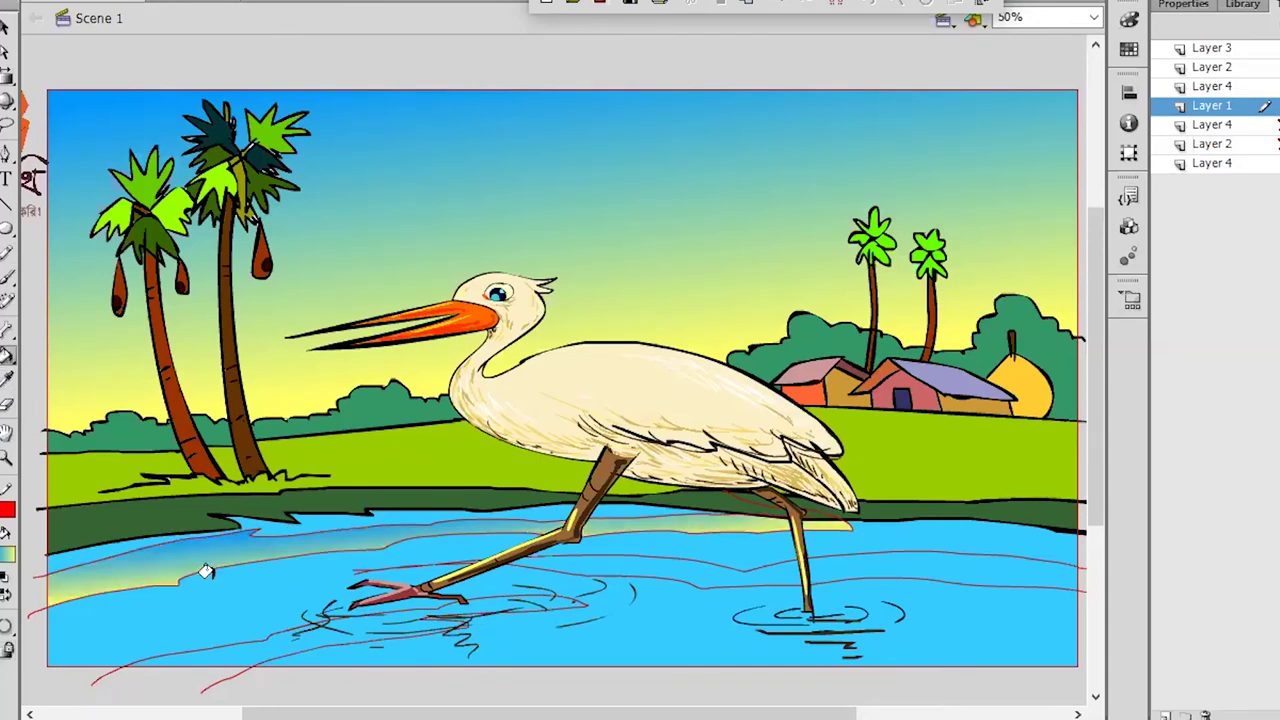
pyautogui.click(896, 561)
pyautogui.click(249, 676)
# - Delete the red pencil outlines around the reflection bands
pyautogui.keyDown('ctrl'); pyautogui.click(395, 526); pyautogui.keyUp('ctrl')
pyautogui.keyDown('ctrl'); pyautogui.doubleClick(397, 526); pyautogui.keyUp('ctrl')
pyautogui.keyDown('ctrl'); pyautogui.click(411, 683); pyautogui.keyUp('ctrl')
pyautogui.keyDown('ctrl'); pyautogui.doubleClick(321, 552); pyautogui.keyUp('ctrl')
pyautogui.press('Delete')
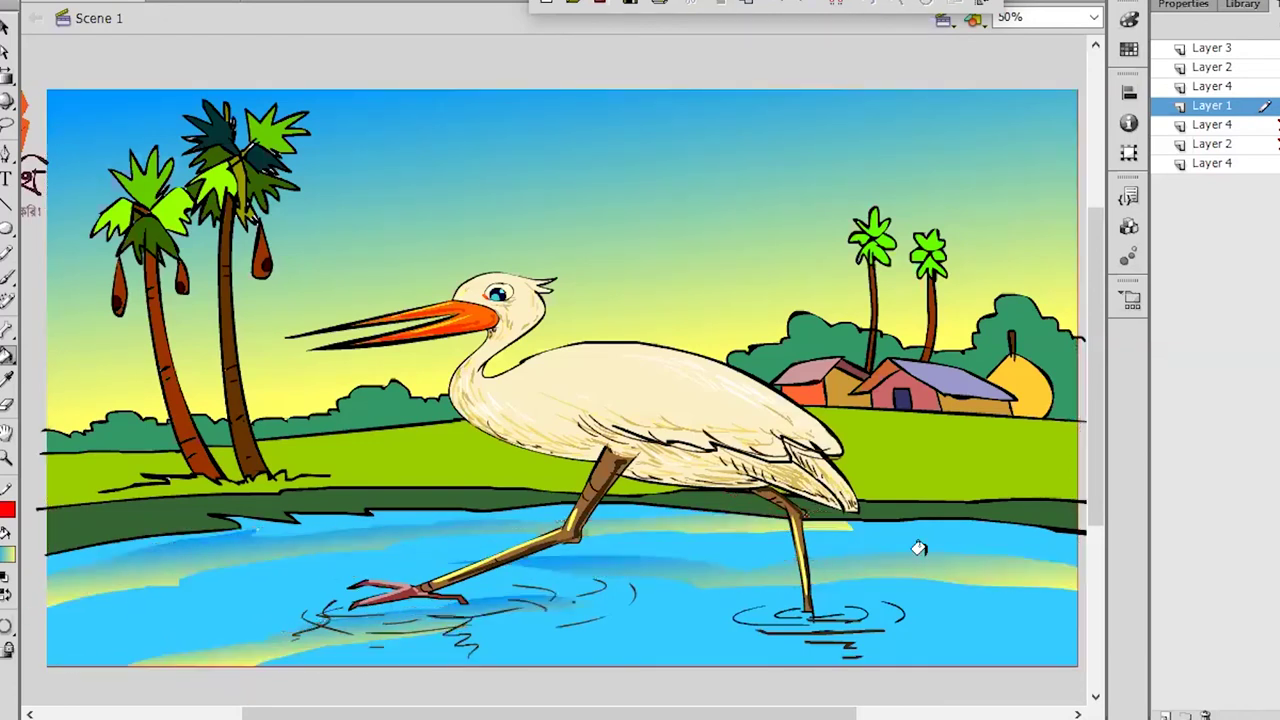
# - Adjust the gradient of each reflection band with the Gradient Transform tool so it blends into the water
pyautogui.press('f')
pyautogui.click(764, 577)
pyautogui.moveTo(765, 577); pyautogui.dragTo(764, 565)
pyautogui.moveTo(1080, 578); pyautogui.dragTo(1077, 620)
pyautogui.click(322, 535)
pyautogui.moveTo(447, 541); pyautogui.dragTo(446, 534)
pyautogui.click(303, 652)
pyautogui.moveTo(356, 633); pyautogui.dragTo(355, 613)
pyautogui.click(40, 502)
# - Brush long pale green reflection strokes across the river surface, undoing a misplaced one
pyautogui.click(7, 278)
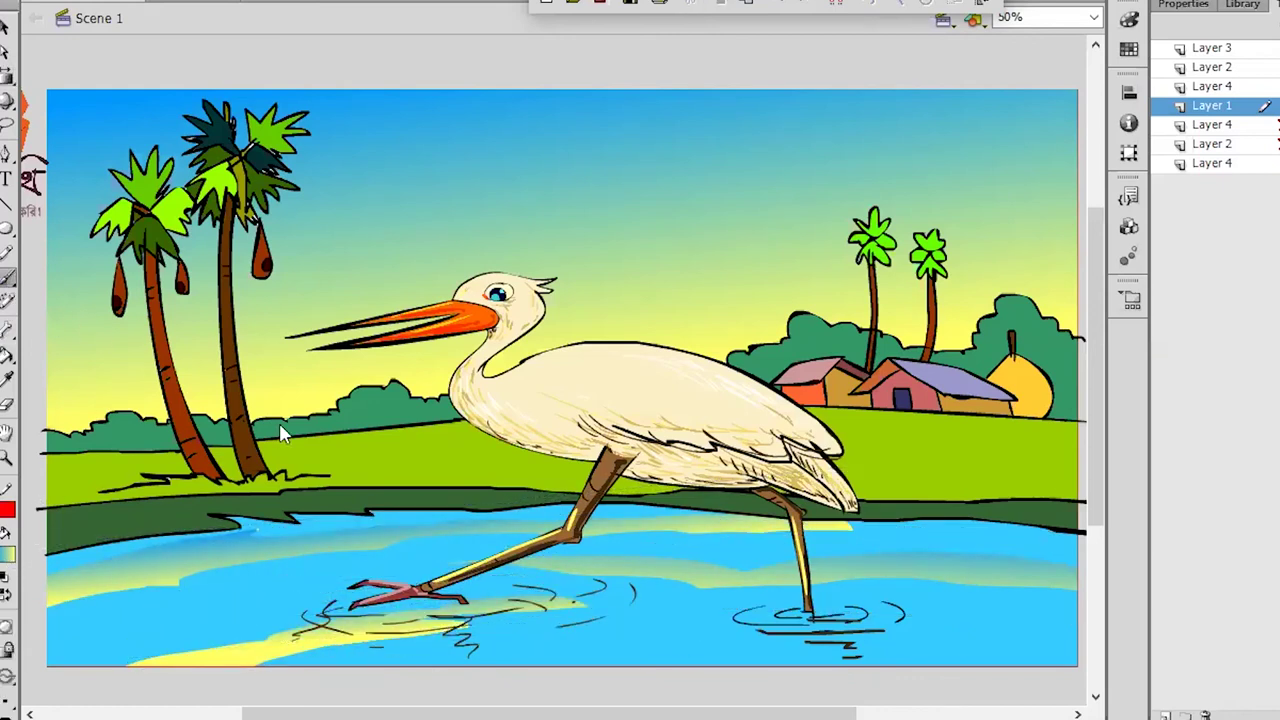
pyautogui.click(8, 555)
pyautogui.click(201, 291)
pyautogui.moveTo(222, 541); pyautogui.dragTo(530, 514)
pyautogui.moveTo(278, 571); pyautogui.dragTo(512, 543)
pyautogui.moveTo(606, 517); pyautogui.dragTo(736, 513)
pyautogui.moveTo(830, 526)
pyautogui.mouseDown()
pyautogui.moveTo(1080, 533)
pyautogui.moveTo(924, 533)
pyautogui.moveTo(1068, 554)
pyautogui.mouseUp()
pyautogui.hotkey('ctrl', 'z')
pyautogui.moveTo(38, 649)
pyautogui.mouseDown()
pyautogui.moveTo(276, 589)
pyautogui.moveTo(486, 558)
pyautogui.mouseUp()
pyautogui.moveTo(704, 550); pyautogui.dragTo(983, 561)
pyautogui.moveTo(1008, 588); pyautogui.dragTo(923, 628)
pyautogui.moveTo(1010, 631); pyautogui.dragTo(975, 647)
pyautogui.moveTo(191, 630); pyautogui.dragTo(353, 660)
pyautogui.moveTo(398, 661)
pyautogui.mouseDown()
pyautogui.moveTo(579, 658)
pyautogui.moveTo(746, 620)
pyautogui.mouseUp()
# - Brush cream ripple highlights on the water around the stork's feet and legs
pyautogui.moveTo(736, 610); pyautogui.dragTo(764, 601)
pyautogui.moveTo(352, 644); pyautogui.dragTo(514, 626)
pyautogui.moveTo(526, 628)
pyautogui.mouseDown()
pyautogui.moveTo(624, 608)
pyautogui.moveTo(910, 628)
pyautogui.mouseUp()
pyautogui.moveTo(552, 628); pyautogui.dragTo(720, 600)
pyautogui.moveTo(632, 604); pyautogui.dragTo(770, 580)
pyautogui.moveTo(472, 612); pyautogui.dragTo(562, 604)
pyautogui.moveTo(500, 636); pyautogui.dragTo(670, 646)
pyautogui.moveTo(682, 650); pyautogui.dragTo(816, 646)
pyautogui.moveTo(300, 592); pyautogui.dragTo(336, 634)
pyautogui.moveTo(394, 650); pyautogui.dragTo(554, 648)
pyautogui.moveTo(894, 592); pyautogui.dragTo(988, 640)
pyautogui.moveTo(650, 642); pyautogui.dragTo(720, 640)
pyautogui.moveTo(784, 615); pyautogui.dragTo(872, 614)
pyautogui.moveTo(706, 640); pyautogui.dragTo(882, 621)
pyautogui.moveTo(896, 613); pyautogui.dragTo(924, 621)
pyautogui.moveTo(352, 613); pyautogui.dragTo(408, 618)
pyautogui.moveTo(438, 628); pyautogui.dragTo(492, 619)
pyautogui.moveTo(508, 612); pyautogui.dragTo(612, 596)
pyautogui.moveTo(320, 624); pyautogui.dragTo(366, 632)
pyautogui.moveTo(566, 636)
pyautogui.mouseDown()
pyautogui.moveTo(641, 648)
pyautogui.moveTo(480, 654)
pyautogui.mouseUp()
pyautogui.moveTo(854, 630); pyautogui.dragTo(1051, 637)
pyautogui.moveTo(334, 647); pyautogui.dragTo(290, 653)
# - Brush a dark brown reflection line beneath the stork's raised foot, undoing the extra strokes
pyautogui.click(6, 557)
pyautogui.click(578, 522)
pyautogui.moveTo(398, 620)
pyautogui.mouseDown()
pyautogui.moveTo(590, 598)
pyautogui.moveTo(629, 547)
pyautogui.mouseUp()
pyautogui.hotkey('ctrl', 'z')
pyautogui.moveTo(590, 600); pyautogui.dragTo(633, 572)
pyautogui.moveTo(780, 590); pyautogui.dragTo(814, 638)
pyautogui.hotkey('ctrl', 'z')
pyautogui.hotkey('ctrl', 'z')
pyautogui.hotkey('ctrl', 'z')
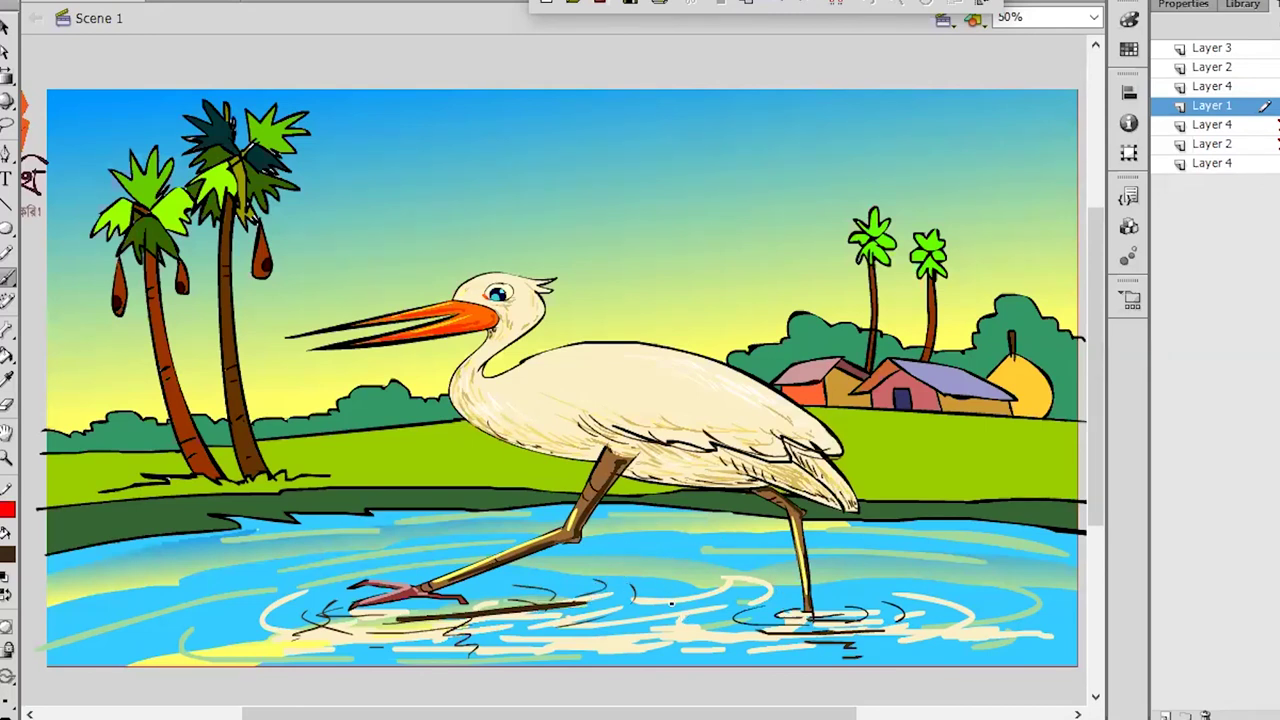
# - Mix a darker green and brush shading patches along the riverbank strip
pyautogui.click(6, 556)
pyautogui.click(391, 495)
pyautogui.click(6, 556)
pyautogui.click(343, 315)
pyautogui.moveTo(946, 338); pyautogui.dragTo(943, 373)
pyautogui.click(523, 490)
pyautogui.moveTo(72, 517)
pyautogui.mouseDown()
pyautogui.moveTo(88, 530)
pyautogui.moveTo(267, 506)
pyautogui.mouseUp()
pyautogui.moveTo(299, 493); pyautogui.dragTo(528, 492)
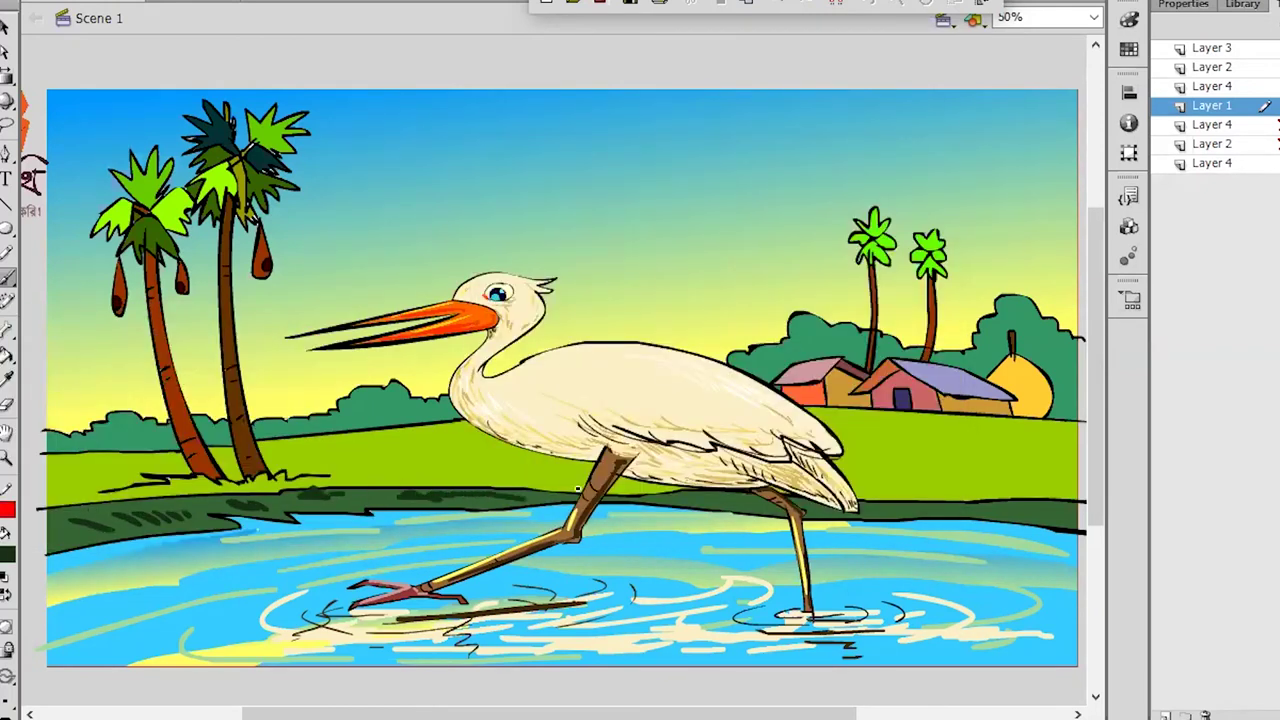
pyautogui.moveTo(727, 503); pyautogui.dragTo(1076, 521)
# - Brush bright green grass blades along the bank and lighter green strokes across the field, and save the file
pyautogui.click(6, 556)
pyautogui.click(155, 492)
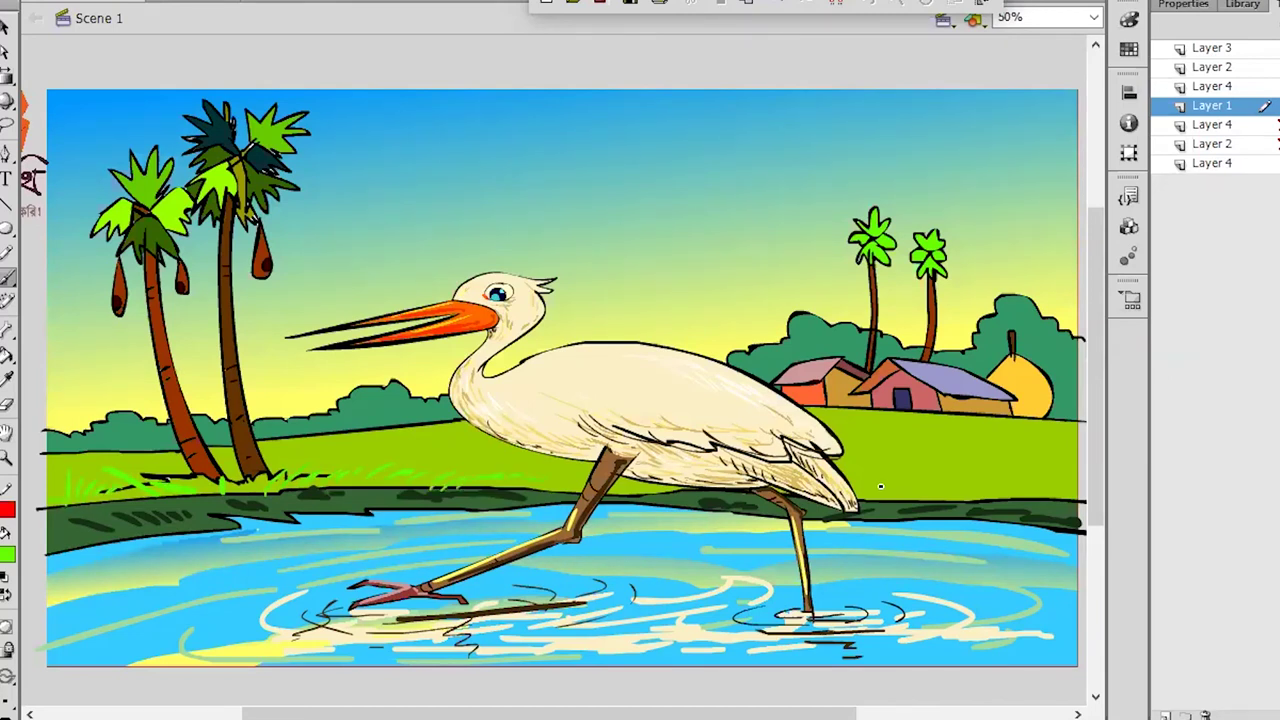
pyautogui.click(9, 560)
pyautogui.click(142, 432)
pyautogui.moveTo(316, 450); pyautogui.dragTo(484, 432)
pyautogui.moveTo(815, 425); pyautogui.dragTo(1062, 432)
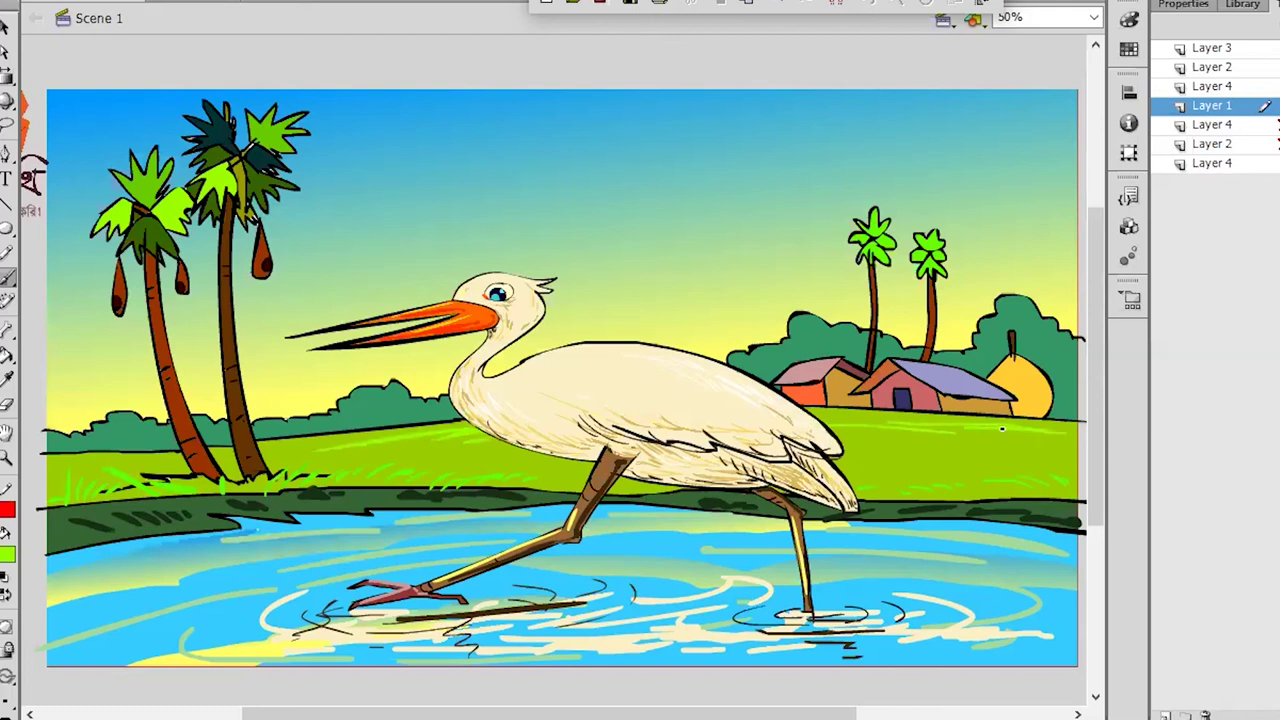
pyautogui.moveTo(136, 454); pyautogui.dragTo(361, 441)
pyautogui.moveTo(970, 437); pyautogui.dragTo(846, 450)
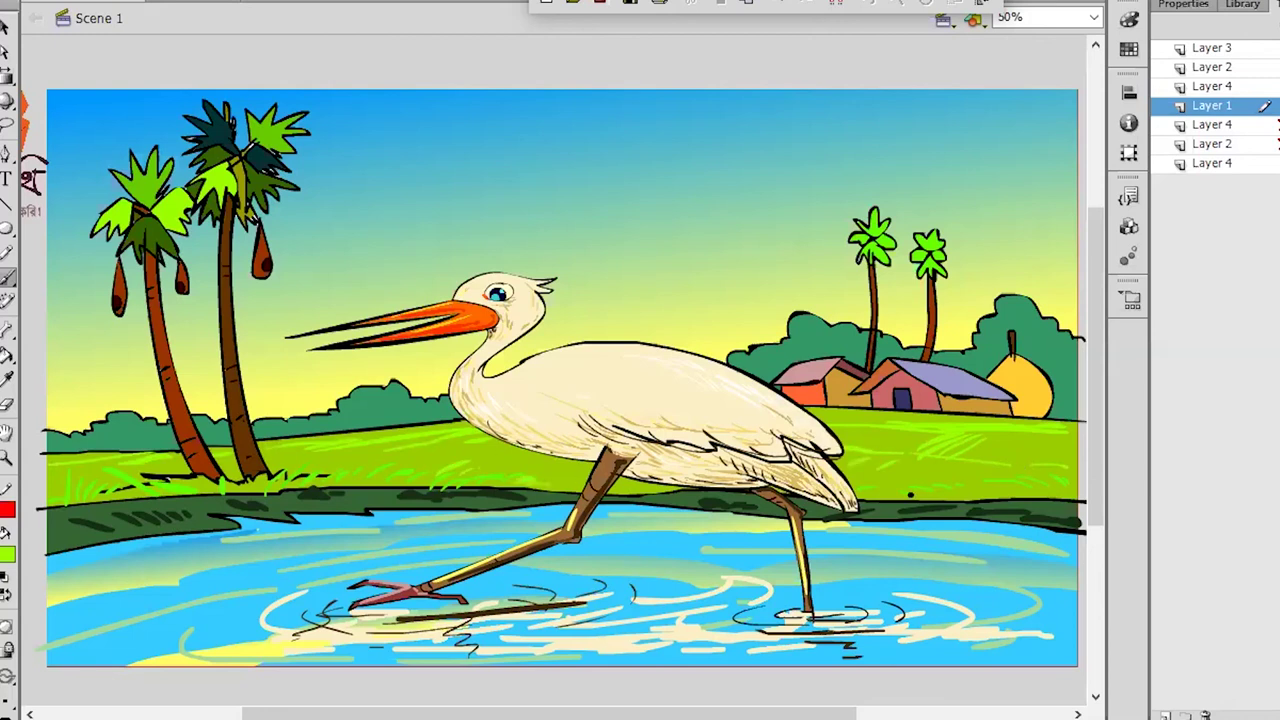
pyautogui.hotkey('ctrl', 's')
# - Brush dark brown shading on the foreground palm trunks and orange strokes on the haystack
pyautogui.hotkey('ctrl', '=')
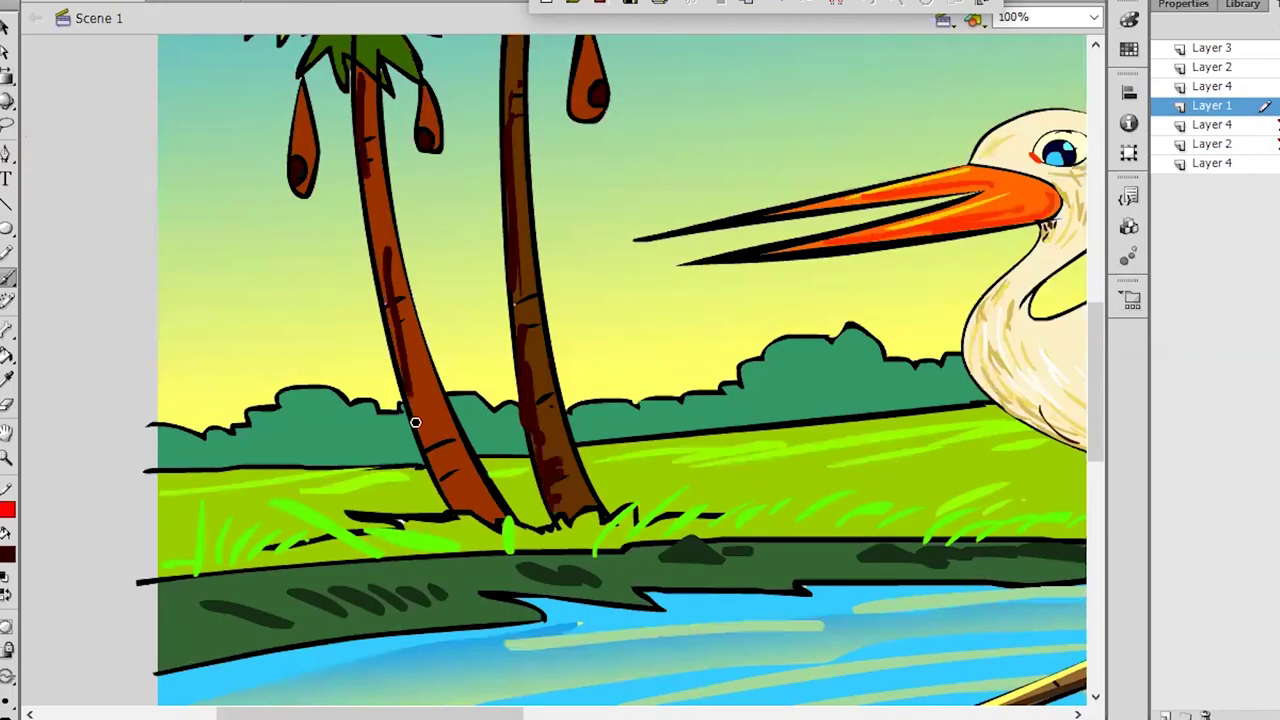
pyautogui.hotkey('ctrl', '-')
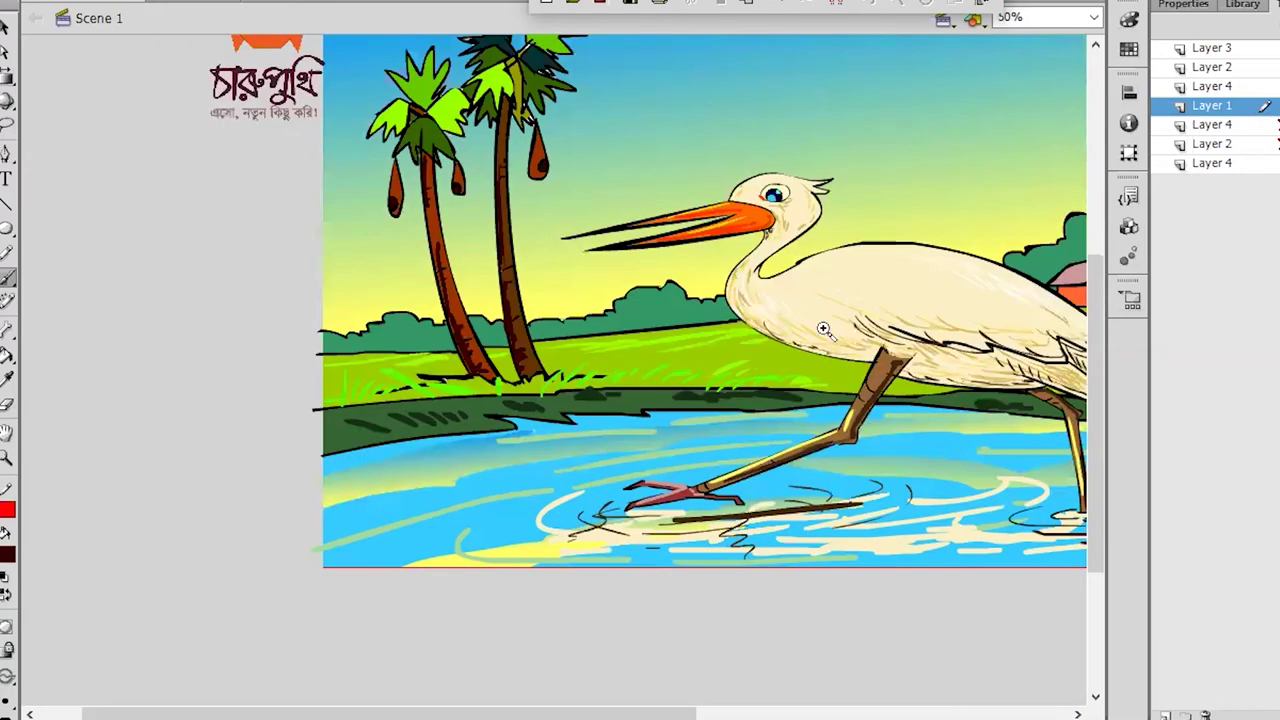
pyautogui.hotkey('ctrl', '=')
pyautogui.click(688, 306)
pyautogui.moveTo(667, 322); pyautogui.dragTo(724, 412)
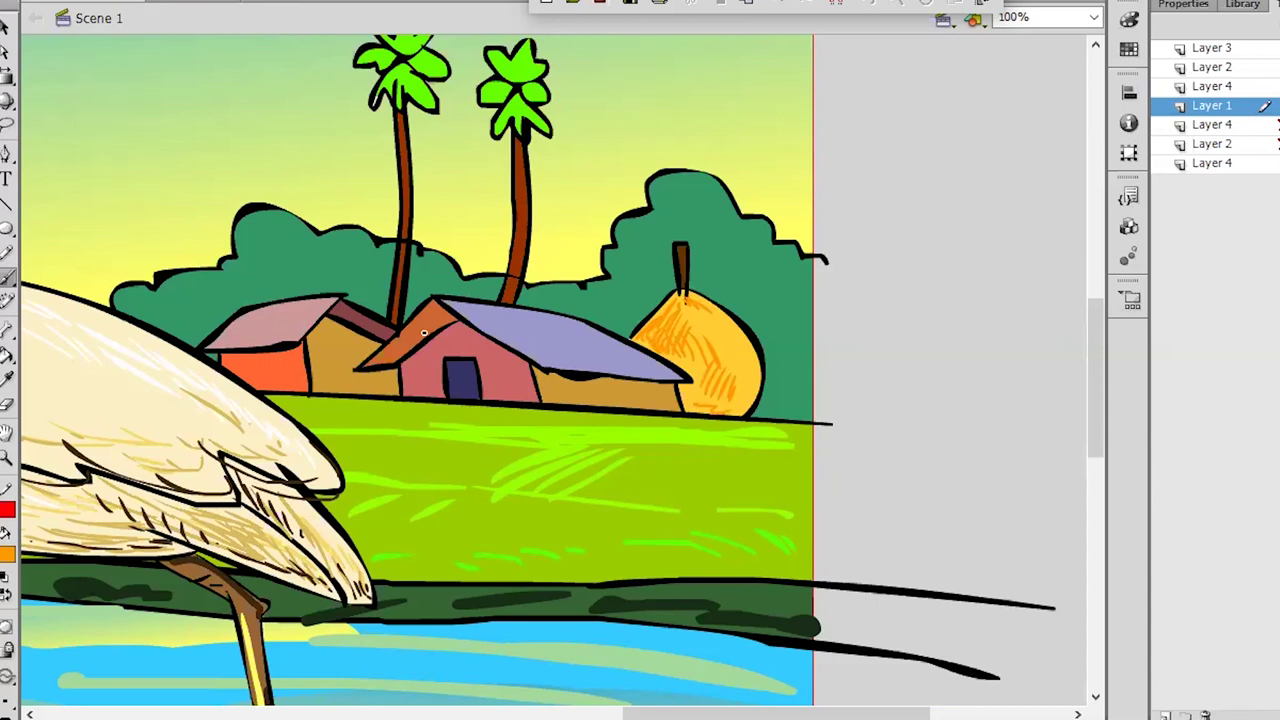
# - Brush #9999FF strokes onto the middle hut's lavender roof
pyautogui.click(10, 556)
pyautogui.click(490, 319)
pyautogui.click(8, 554)
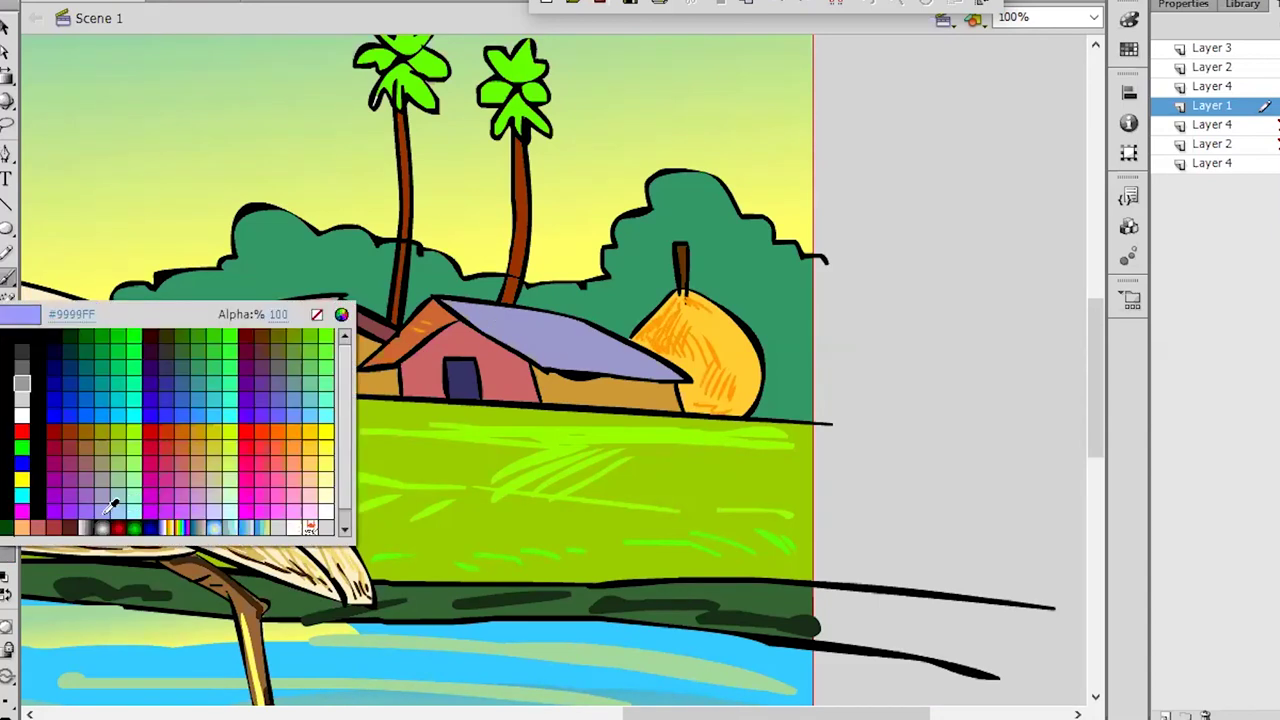
pyautogui.click(592, 343)
# - Mix a pale lavender of RGB 213, 213, 255 and brush highlights on the middle and left hut roofs
pyautogui.click(8, 556)
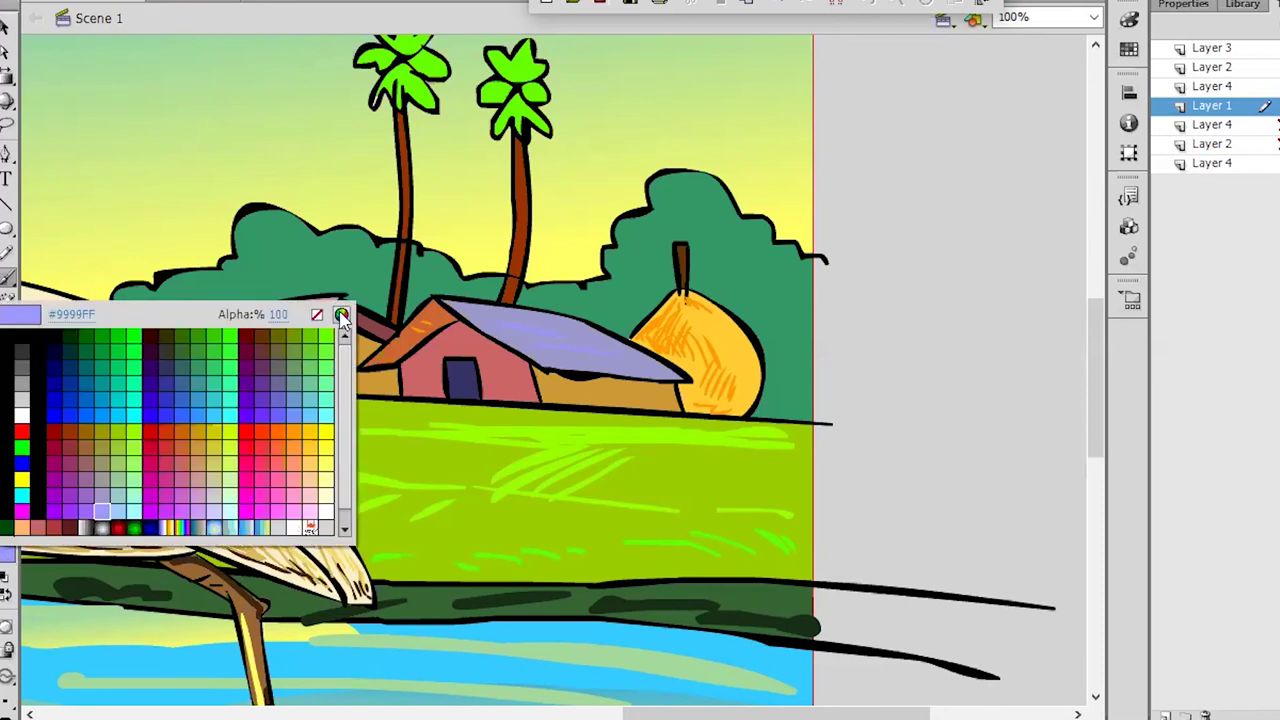
pyautogui.click(341, 315)
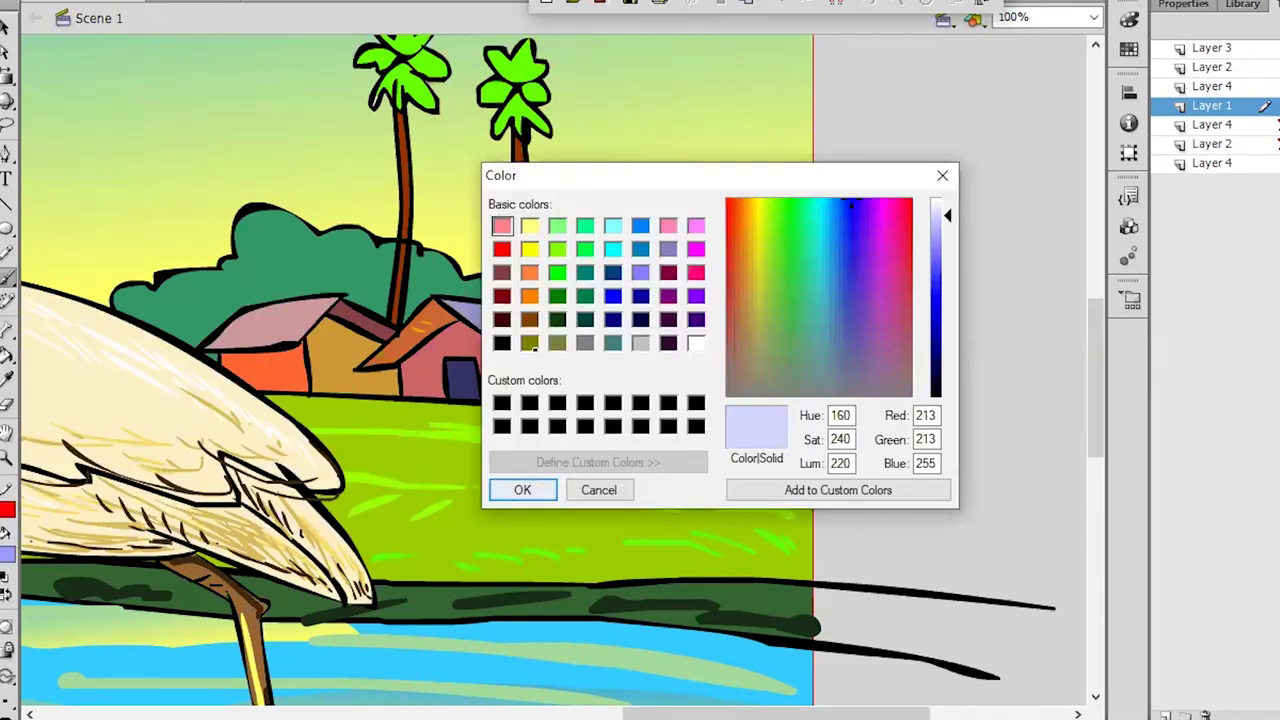
pyautogui.click(522, 490)
pyautogui.moveTo(474, 318); pyautogui.dragTo(585, 327)
pyautogui.moveTo(515, 346); pyautogui.dragTo(614, 355)
pyautogui.moveTo(258, 309); pyautogui.dragTo(316, 312)
# - Brush brown lattice lines on the ochre side walls of both huts
pyautogui.click(8, 556)
pyautogui.click(565, 379)
pyautogui.moveTo(566, 393); pyautogui.dragTo(652, 396)
pyautogui.moveTo(320, 335); pyautogui.dragTo(325, 374)
pyautogui.moveTo(332, 332); pyautogui.dragTo(335, 370)
# - Brush dark orange shading strokes on the middle hut's orange gable and the left hut's orange wall
pyautogui.click(8, 556)
pyautogui.click(280, 430)
pyautogui.click(8, 556)
pyautogui.click(174, 433)
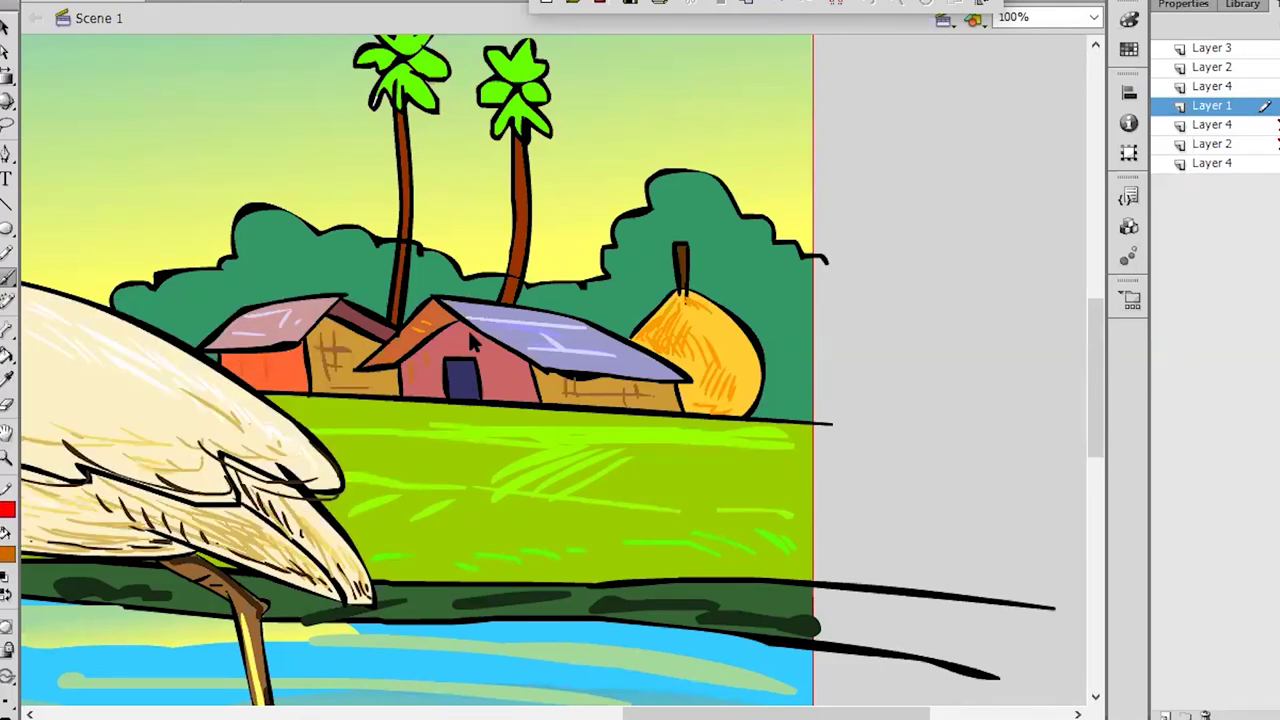
# - Mix a dark reddish-brown brush colour and shade the middle hut's pink front wall
pyautogui.click(8, 556)
pyautogui.click(340, 311)
pyautogui.click(522, 489)
pyautogui.click(627, 432)
pyautogui.click(626, 451)
pyautogui.moveTo(168, 200)
pyautogui.mouseDown()
pyautogui.moveTo(272, 312)
pyautogui.moveTo(757, 548)
pyautogui.mouseUp()
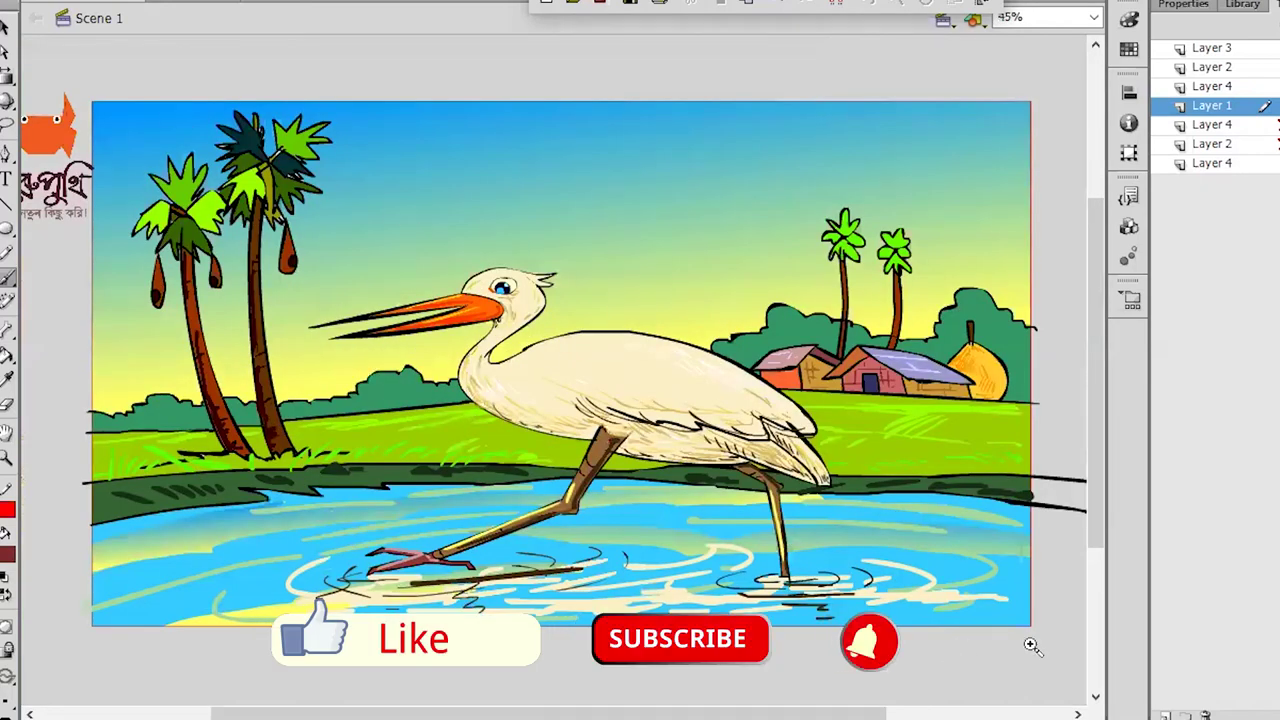